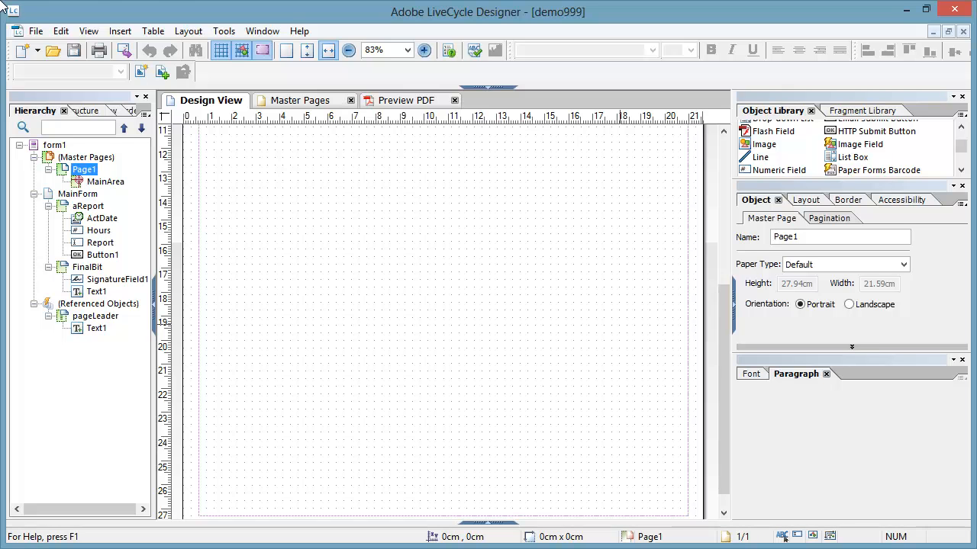
- Preview the form as a PDF and fill the first row with date 16-Oct-13 and 5 hours used
drag(720, 314, 719, 163)
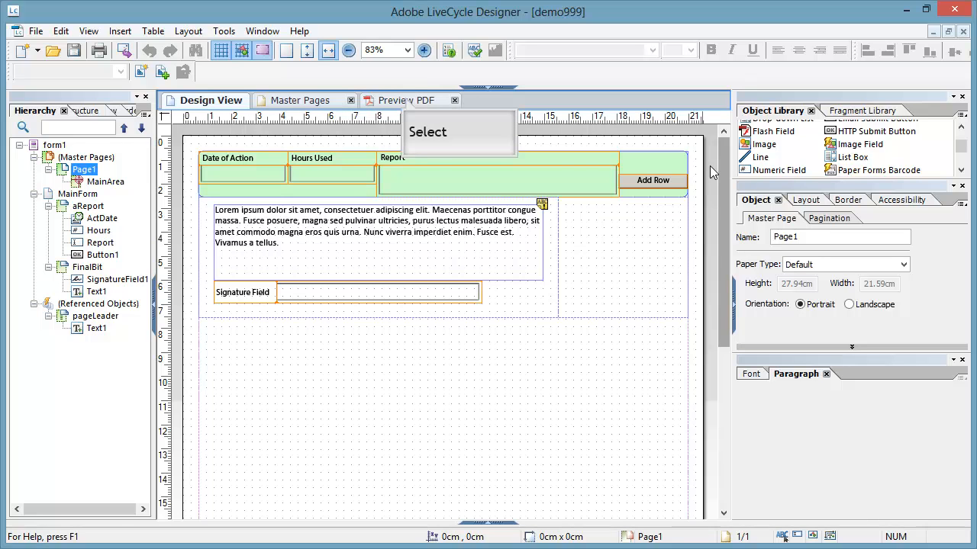
click(402, 102)
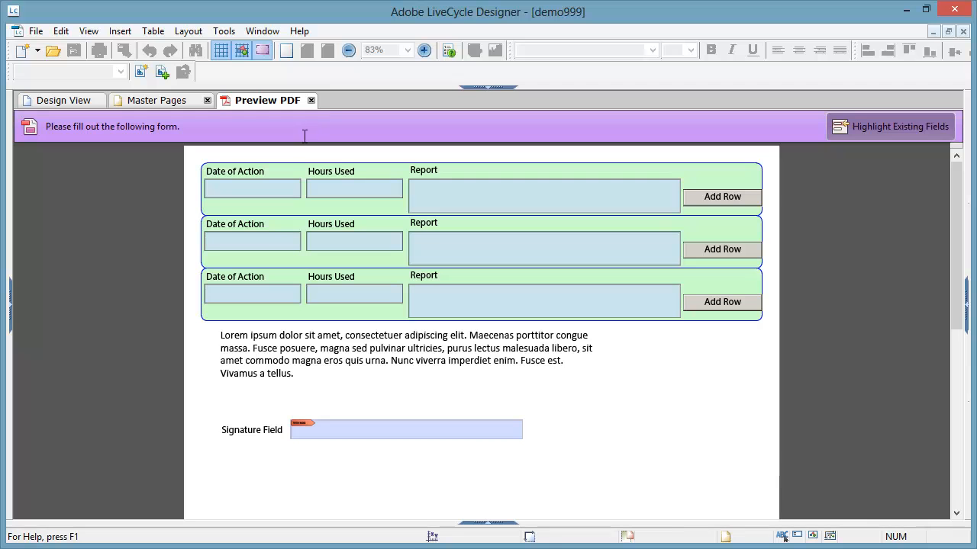
click(289, 190)
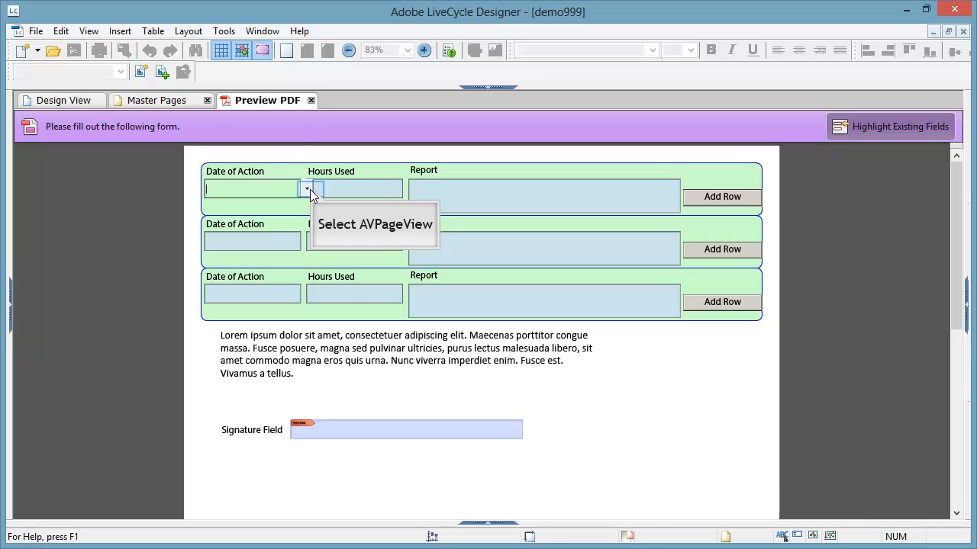
click(311, 189)
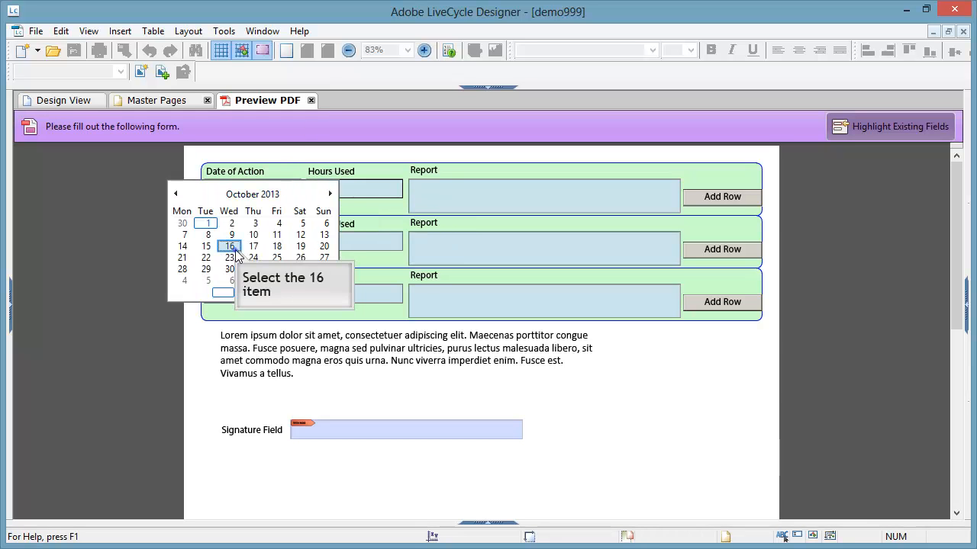
click(229, 246)
click(340, 192)
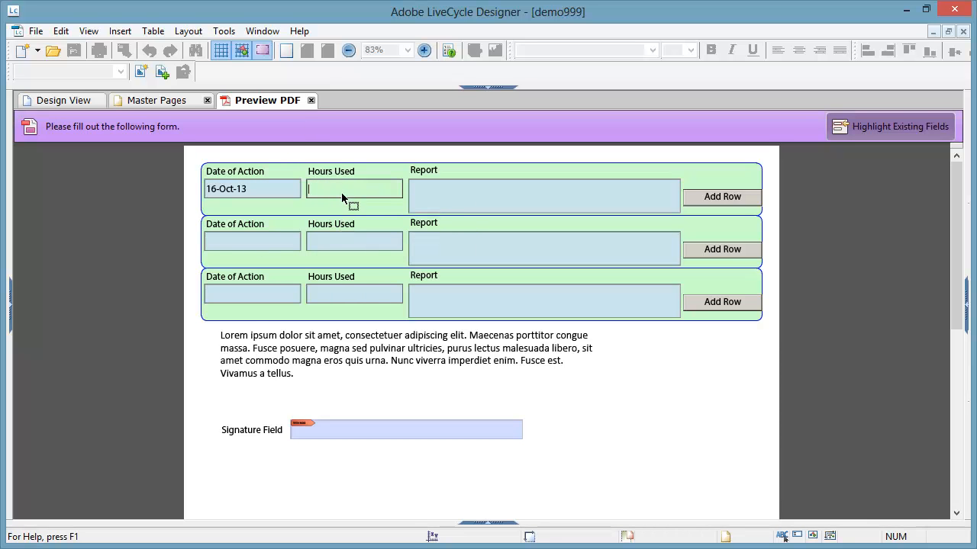
text(5)
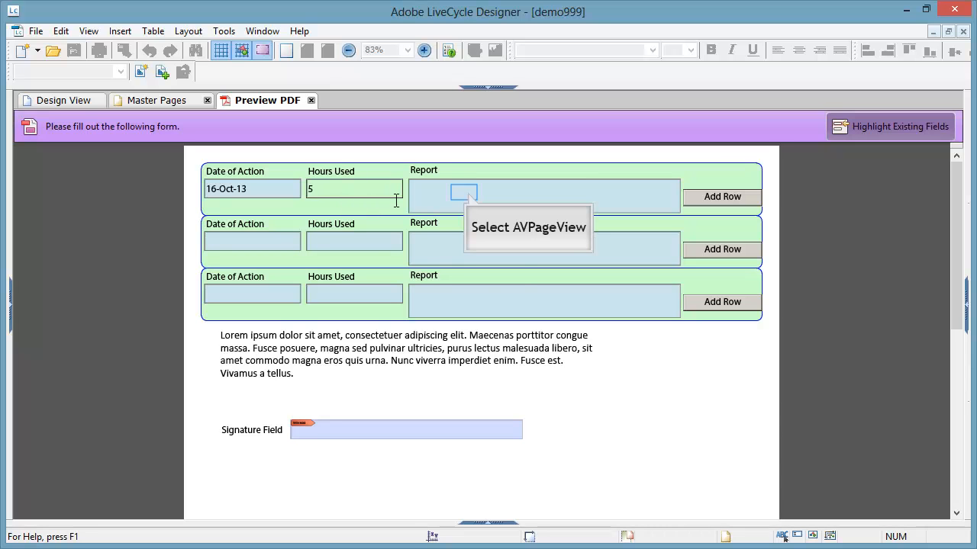
click(462, 191)
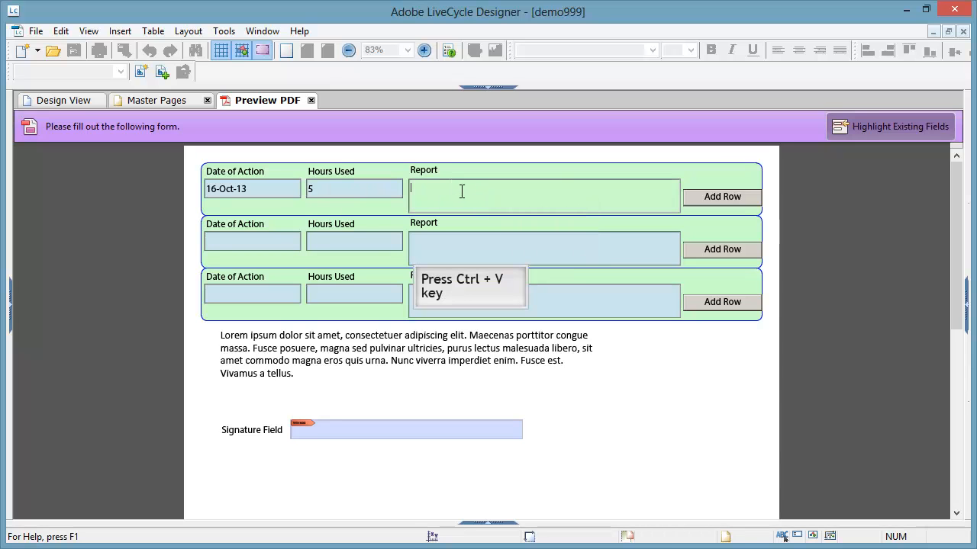
text(Steven Knight Training Pty Ltd)
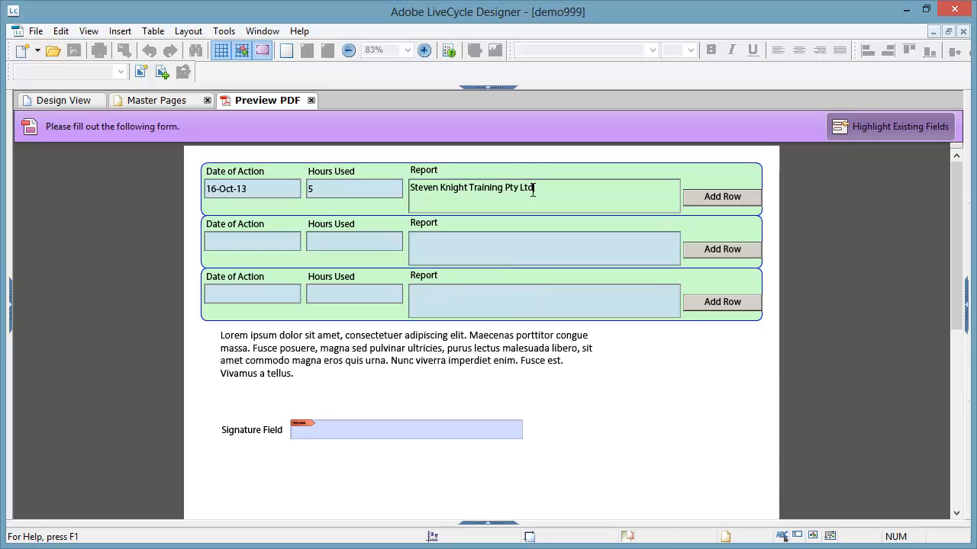
drag(540, 187, 381, 190)
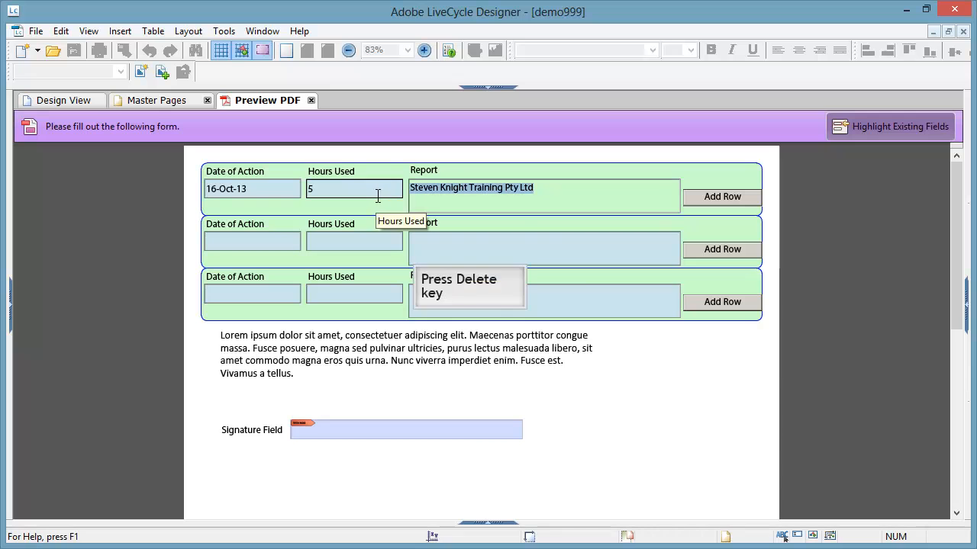
key(Delete)
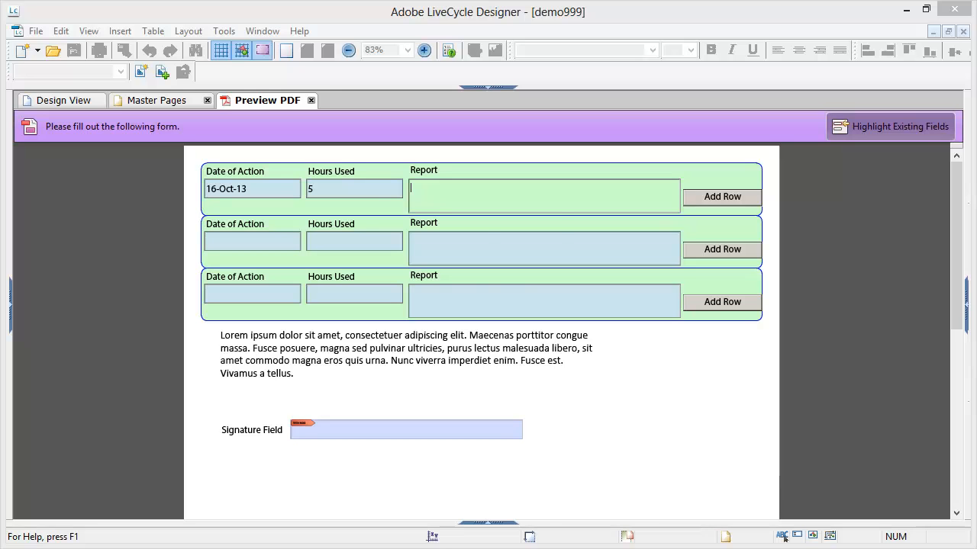
- Paste the copied two-paragraph Lorem ipsum text into the first row's Report field and commit the entry
click(437, 201)
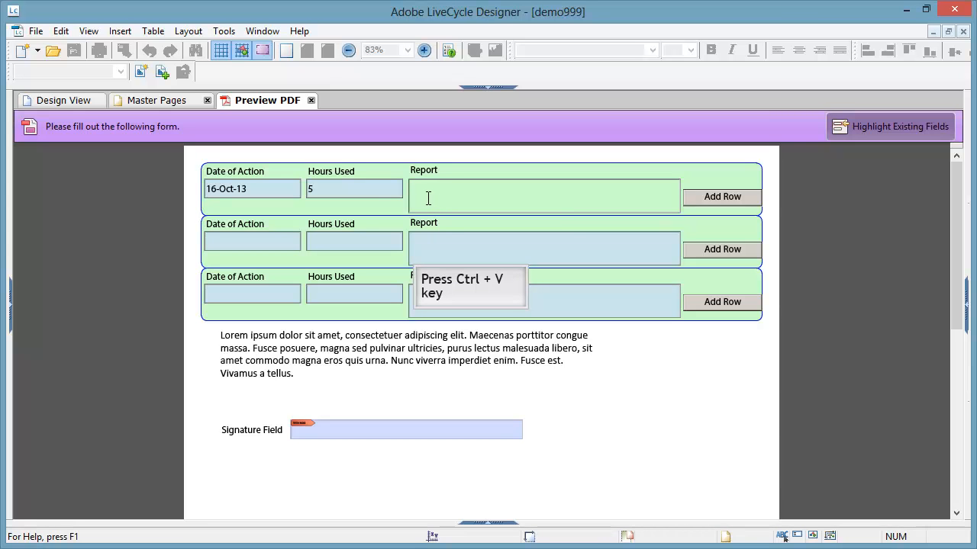
key(ctrl+v)
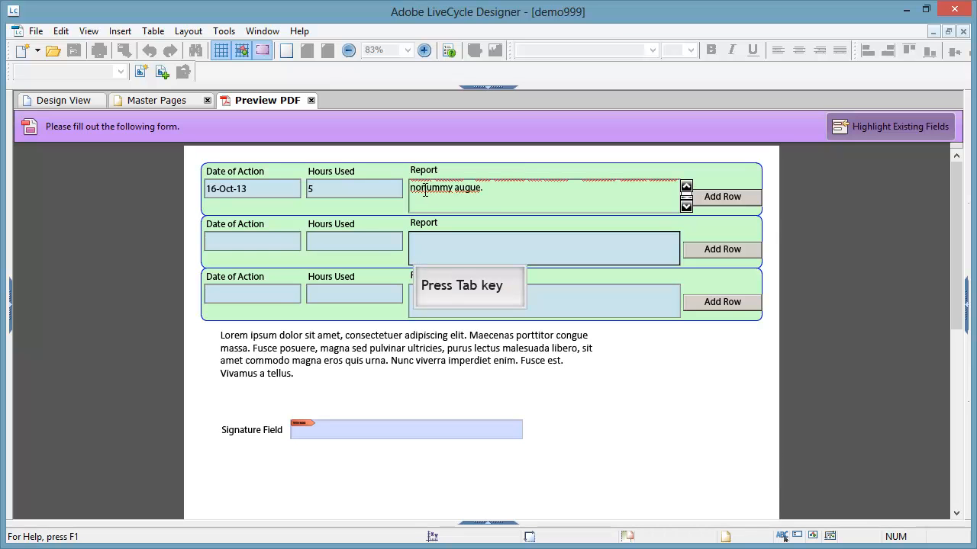
key(Tab)
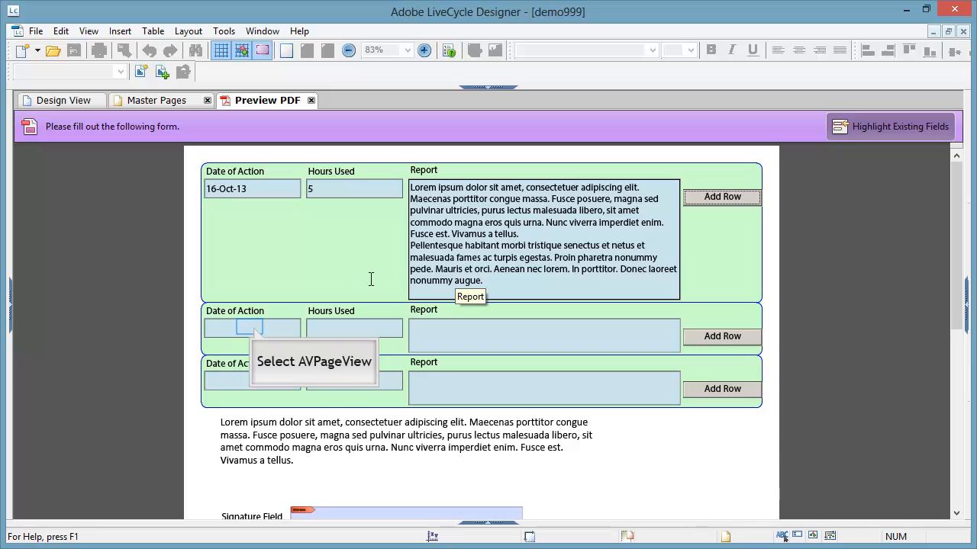
- Fill the second row with date 17-Oct-13, 3 hours used and the copied Lorem ipsum text as report
click(250, 328)
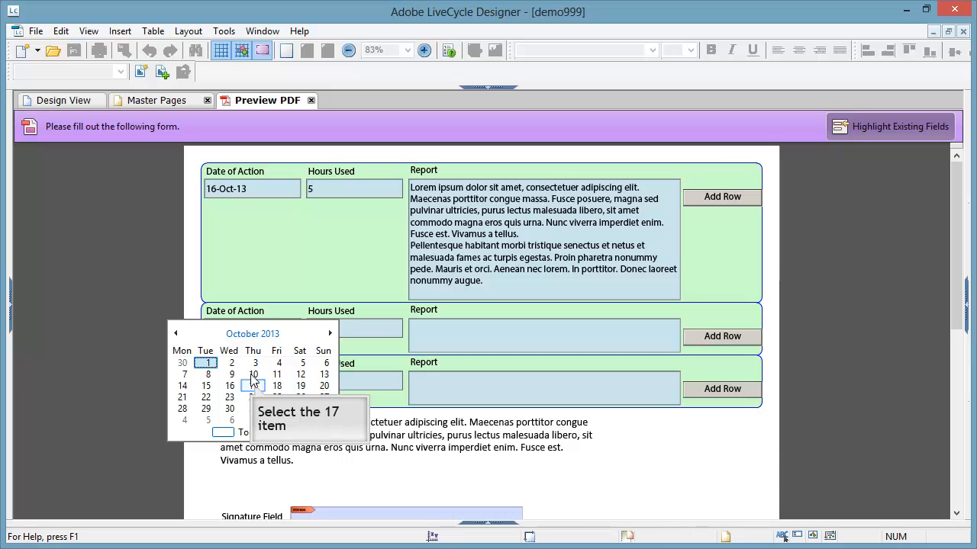
click(253, 386)
click(328, 335)
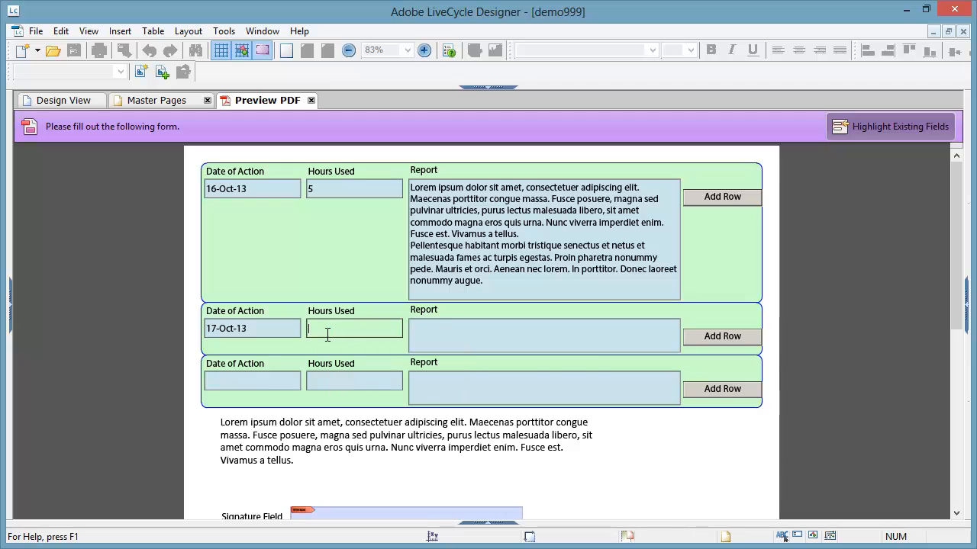
text(3)
click(466, 328)
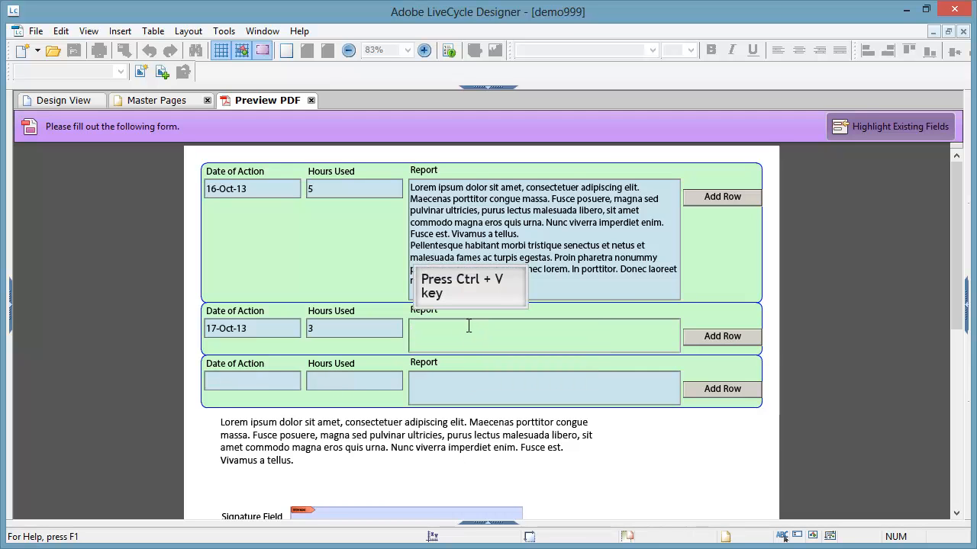
text(Lorem ipsum dolor sit amet, consectetuer adipiscing elit. Maecenas porttitor congue massa. Fusce posuere, magna sed pulvinar ultricies, purus lectus malesuada libero, sit amet commodo magna eros quis urna. Nunc viverra imperdiet enim. Fusce est. Vivamus a tellus. Pellentesque habitant morbi tristique senectus et netus et malesuada fames ac turpis egestas. Proin pharetra nonummy pede. Mauris et orci. Aenean nec lorem. In porttitor. Donec laoreet nonummy augue.)
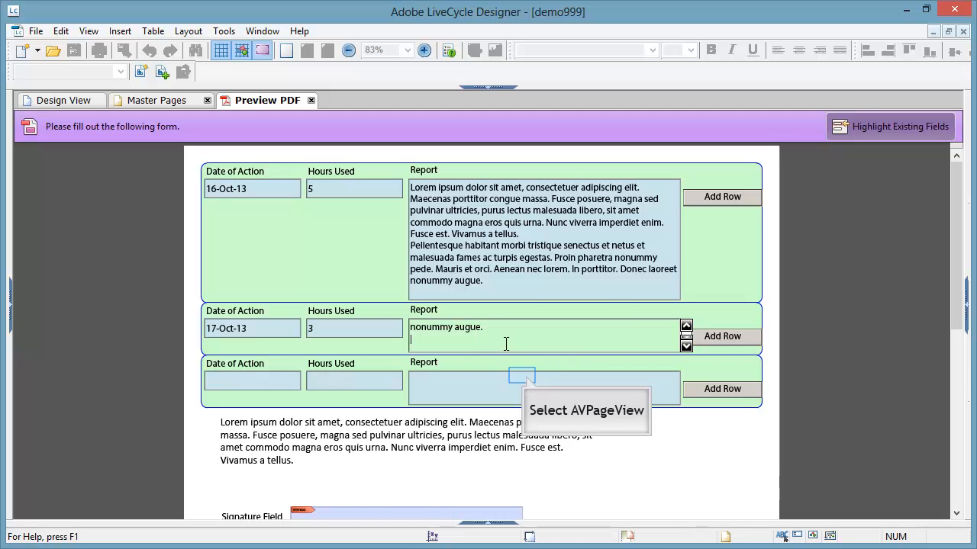
click(522, 373)
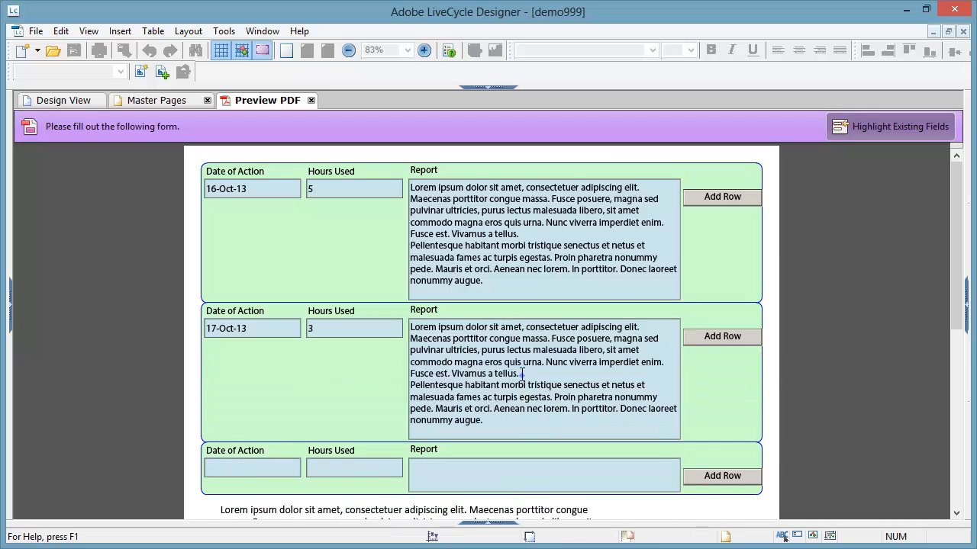
- Fill the third row with date 22-Oct-13, 4 hours used and the copied Lorem ipsum text as report
click(257, 466)
click(307, 468)
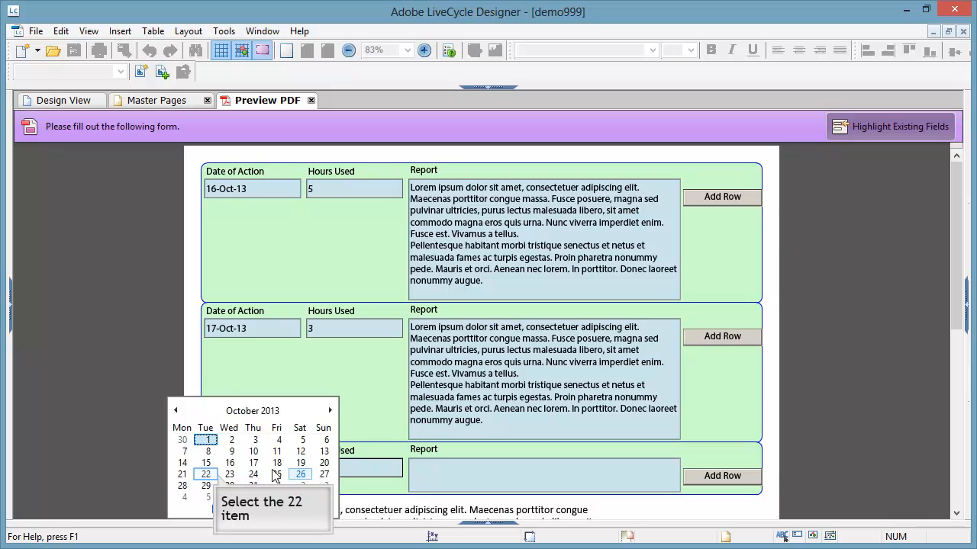
click(206, 474)
click(355, 466)
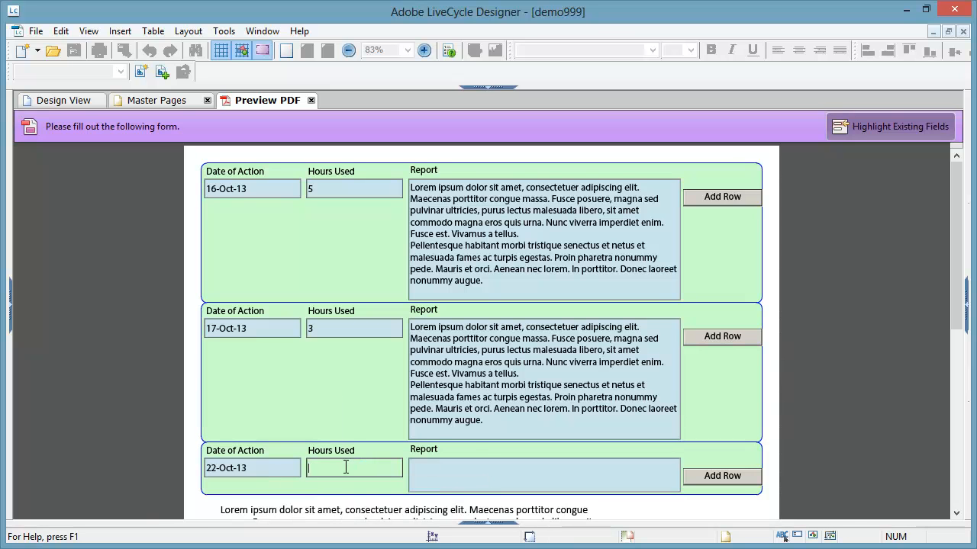
text(4)
click(465, 478)
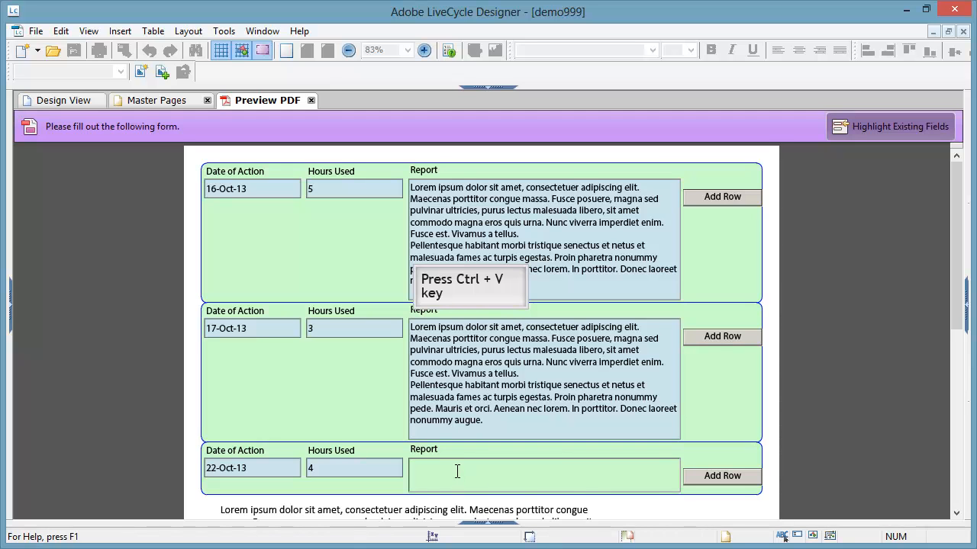
text(Lorem ipsum dolor sit amet, consectetuer adipiscing elit. Maecenas porttitor congue massa. Fusce posuere, magna sed pulvinar ultricies, purus lectus malesuada libero, sit amet commodo magna eros quis urna. Nunc viverra imperdiet enim. Fusce est. Vivamus a tellus. Pellentesque habitant morbi tristique senectus et netus et malesuada fames ac turpis egestas. Proin pharetra nonummy pede. Mauris et orci. Aenean nec lorem. In porttitor. Donec laoreet nonummy augue.)
key(Tab)
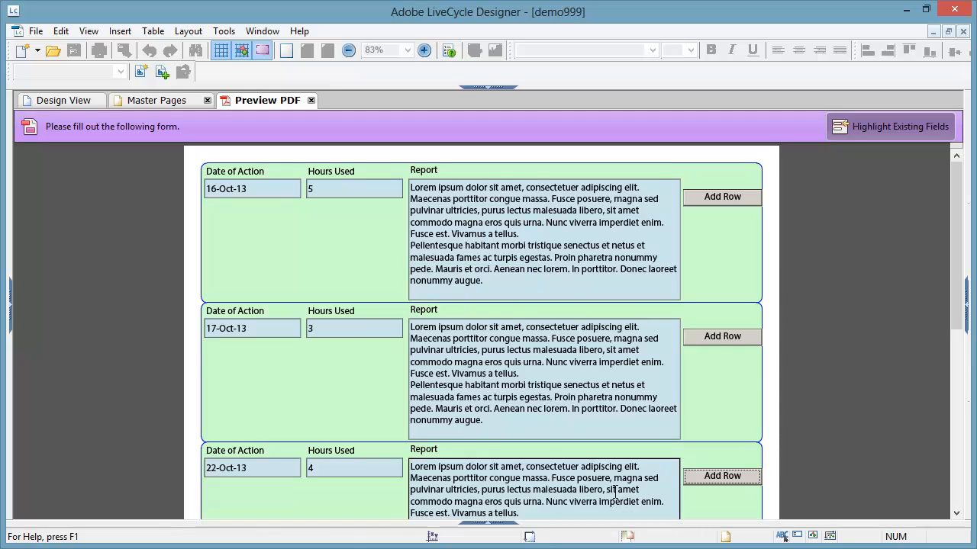
- Add a fourth report row below the 22-Oct-13 row
scroll(610, 476, down, 7)
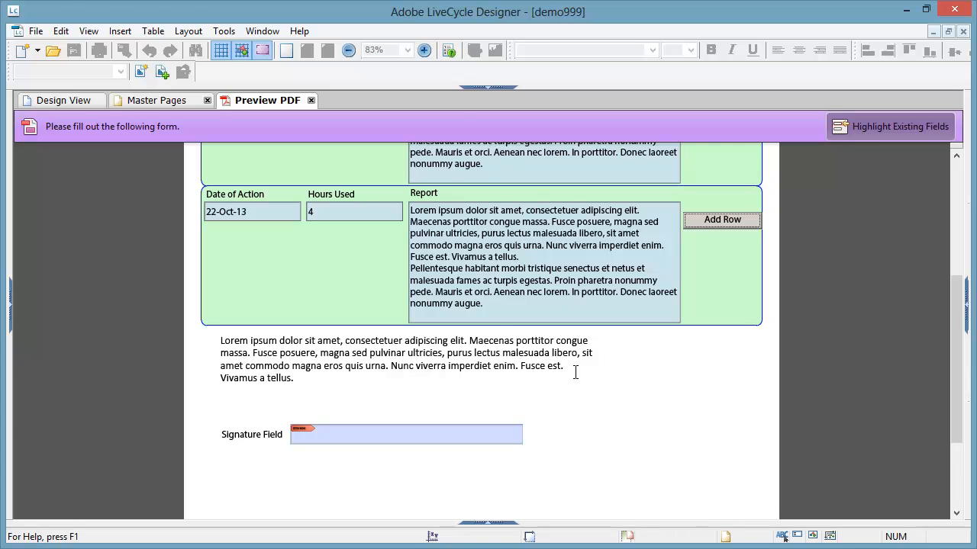
scroll(574, 381, down, 1)
scroll(574, 381, up, 2)
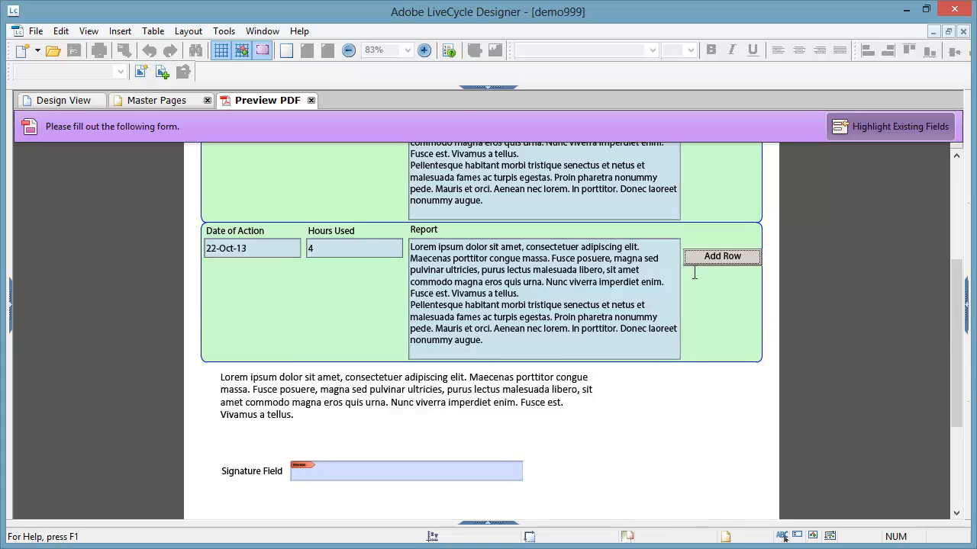
click(694, 258)
- Fill the fourth row with date 17-Oct-13, 5 hours used and the copied Lorem ipsum text as report
click(284, 389)
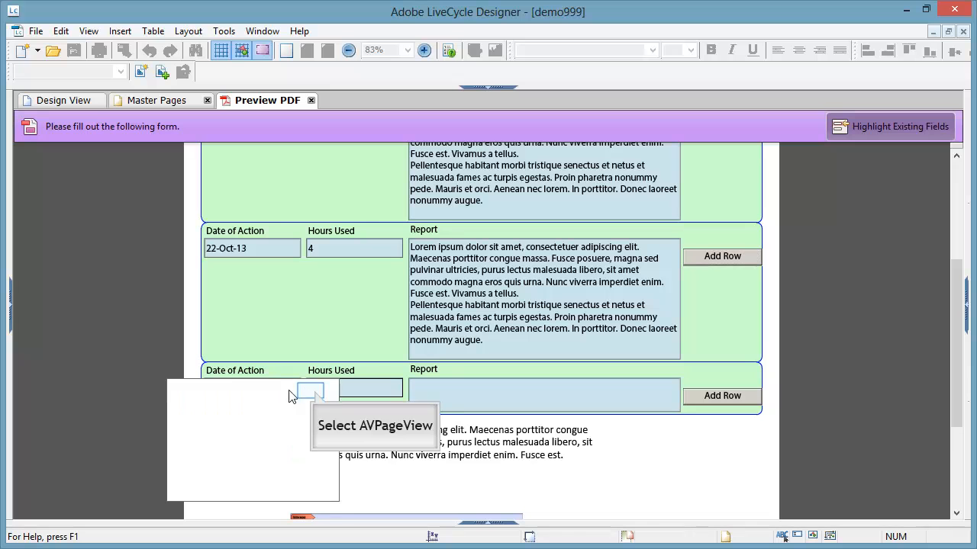
click(252, 433)
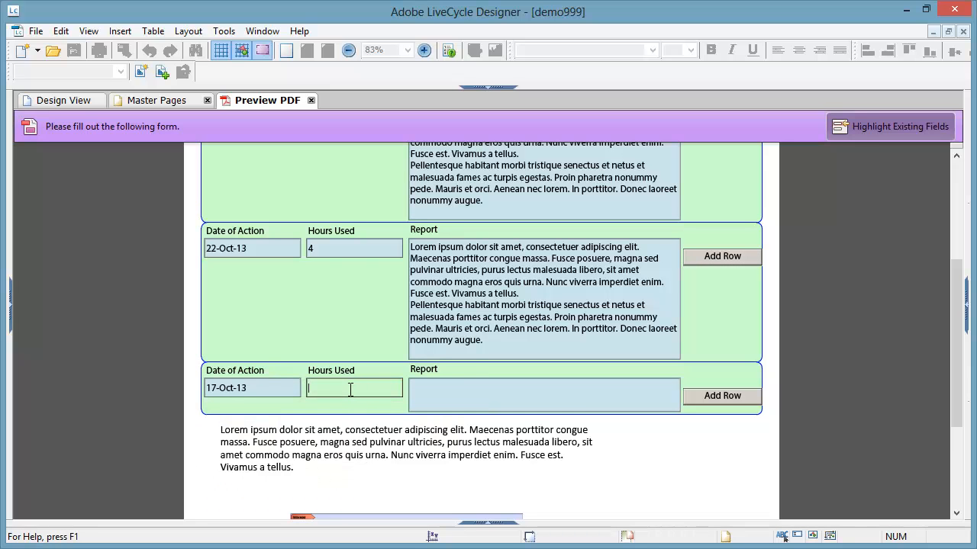
text(5)
click(454, 386)
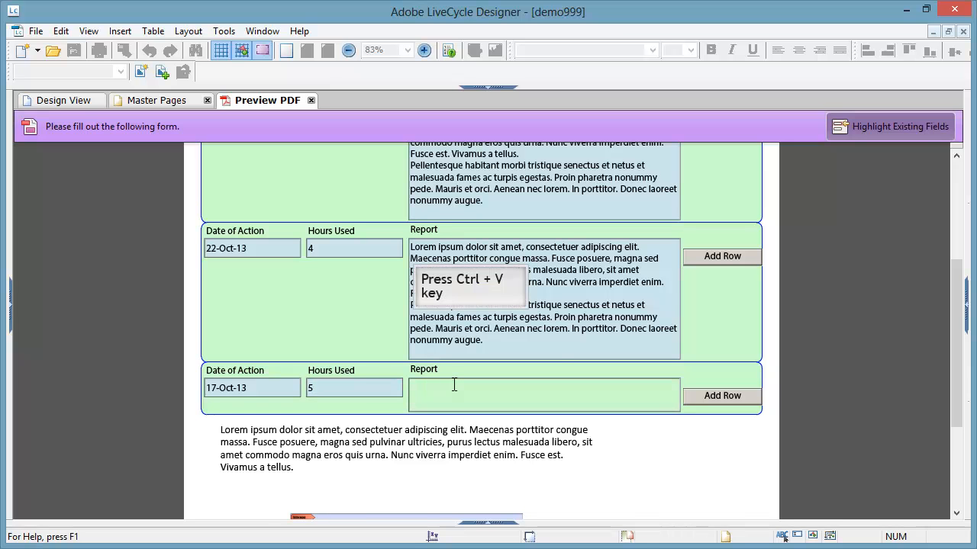
text(Lorem ipsum dolor sit amet, consectetuer adipiscing elit. Maecenas porttitor congue massa. Fusce posuere, magna sed pulvinar ultricies, purus lectus malesuada libero, sit amet commodo magna eros quis urna. Nunc viverra imperdiet enim. Fusce est. Vivamus a tellus. Pellentesque habitant morbi tristique senectus et netus et malesuada fames ac turpis egestas. Proin pharetra nonummy pede. Mauris et orci. Aenean nec lorem. In porttitor. Donec laoreet nonummy augue.)
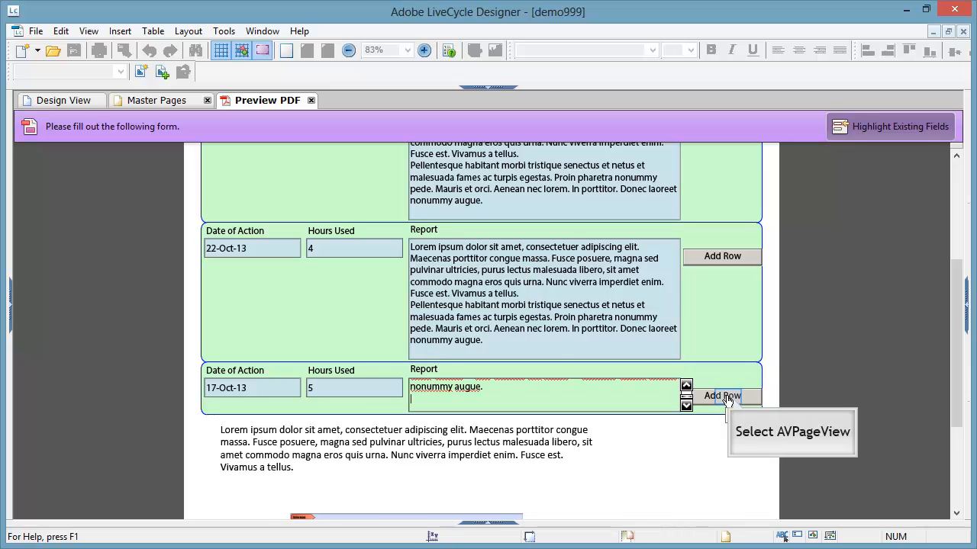
- Add a fifth report row and inspect the text at the page break and the signature section after it
click(725, 396)
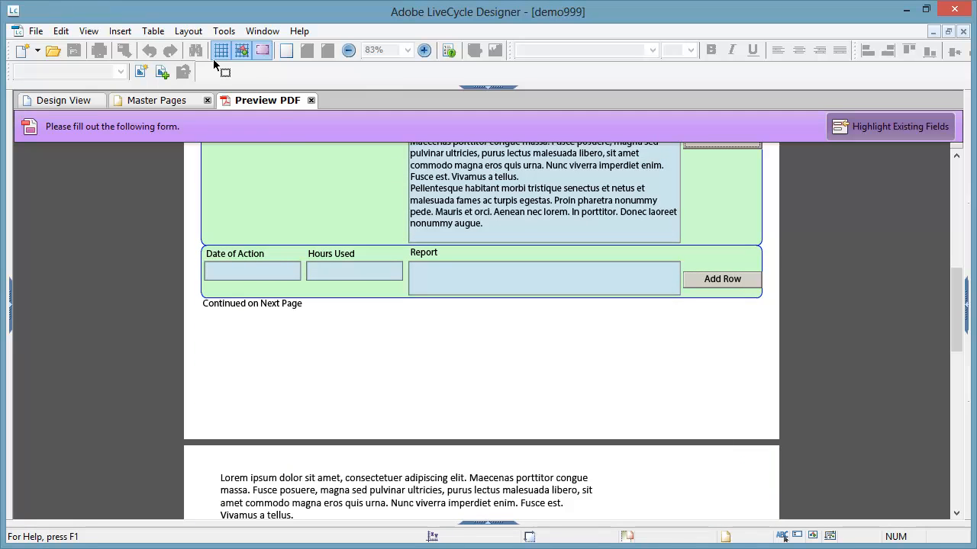
scroll(334, 384, down, 1)
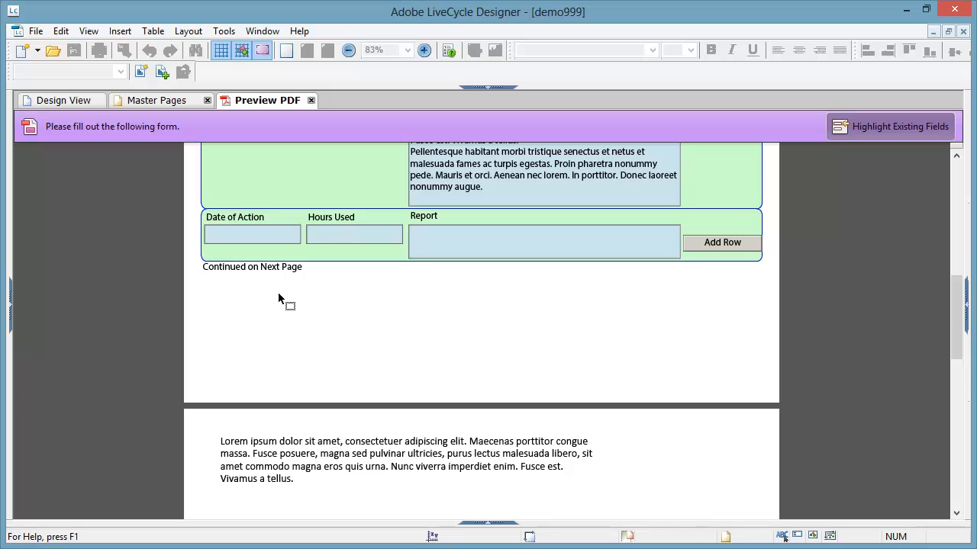
drag(278, 294, 233, 260)
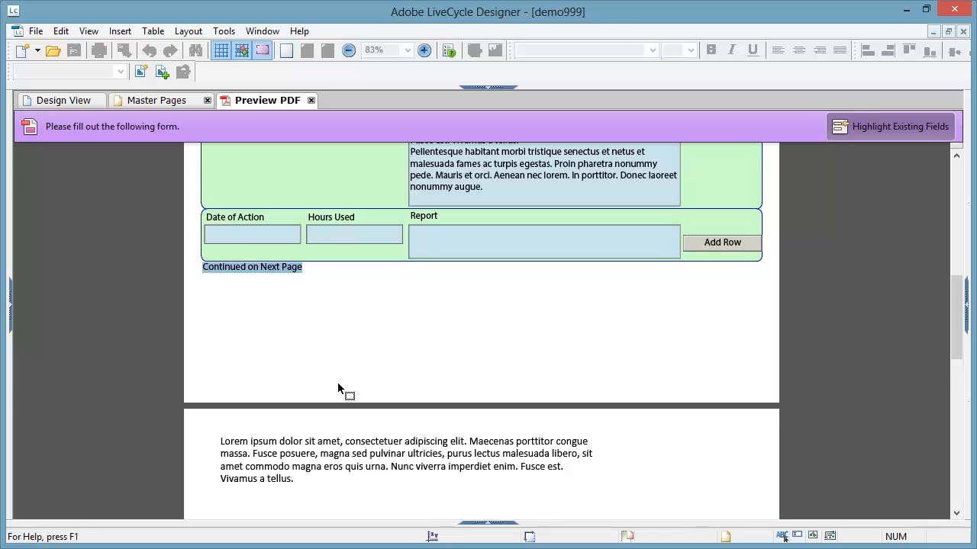
scroll(335, 383, down, 3)
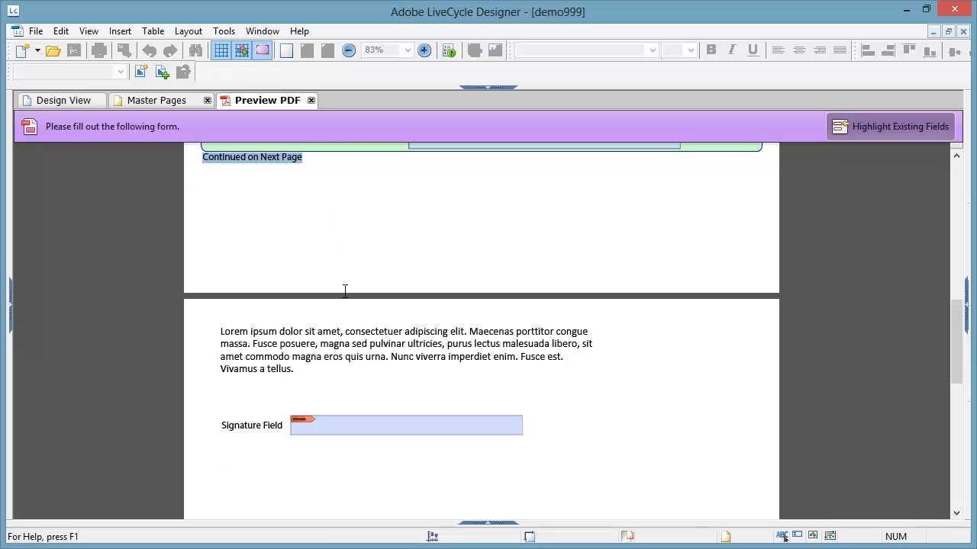
scroll(351, 370, up, 3)
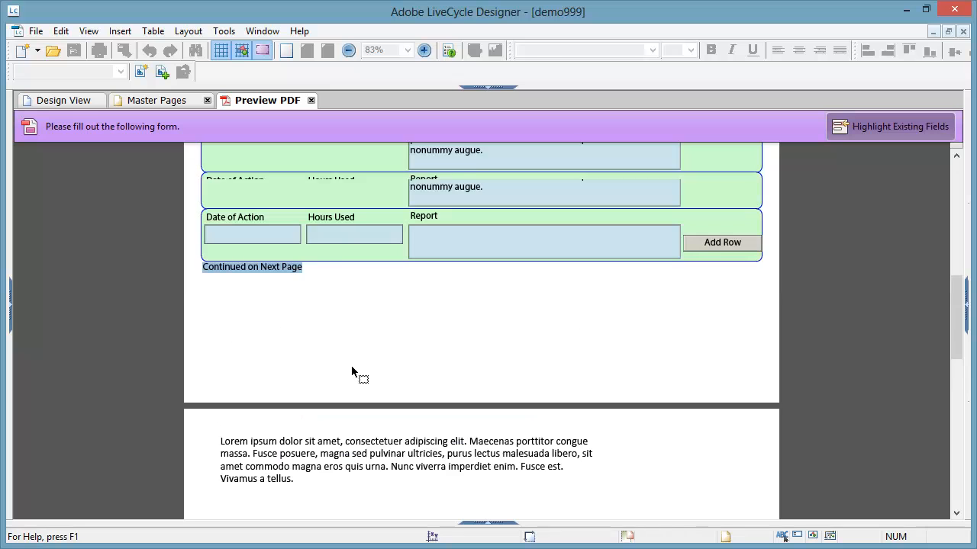
- Fill the fifth row with date 16-Oct-13, 5 hours used and the copied Lorem ipsum text as report
click(275, 236)
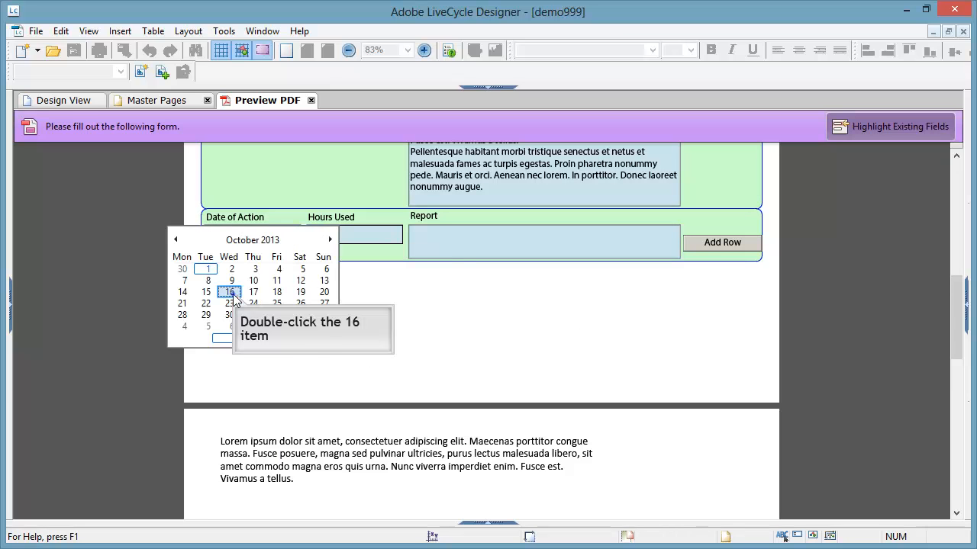
double_click(230, 289)
click(332, 238)
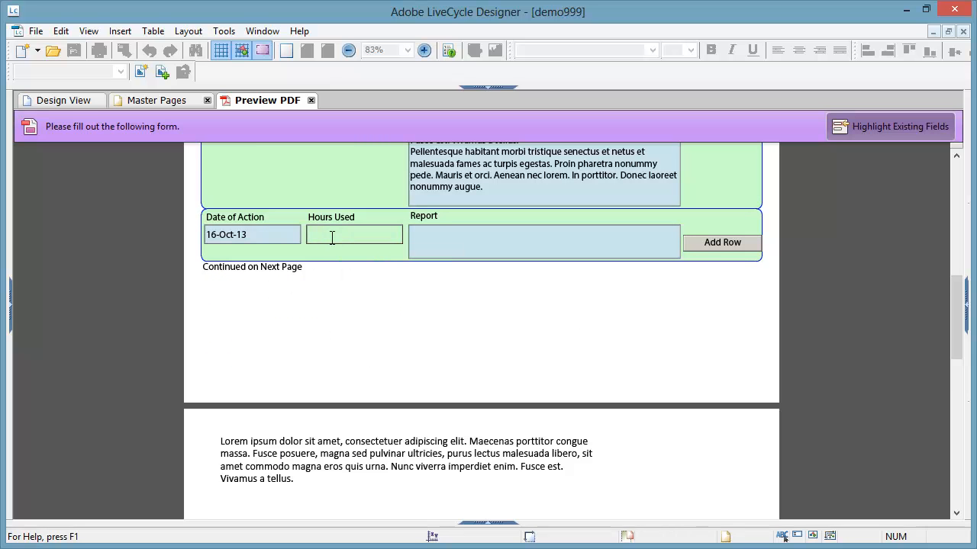
text(5)
click(436, 246)
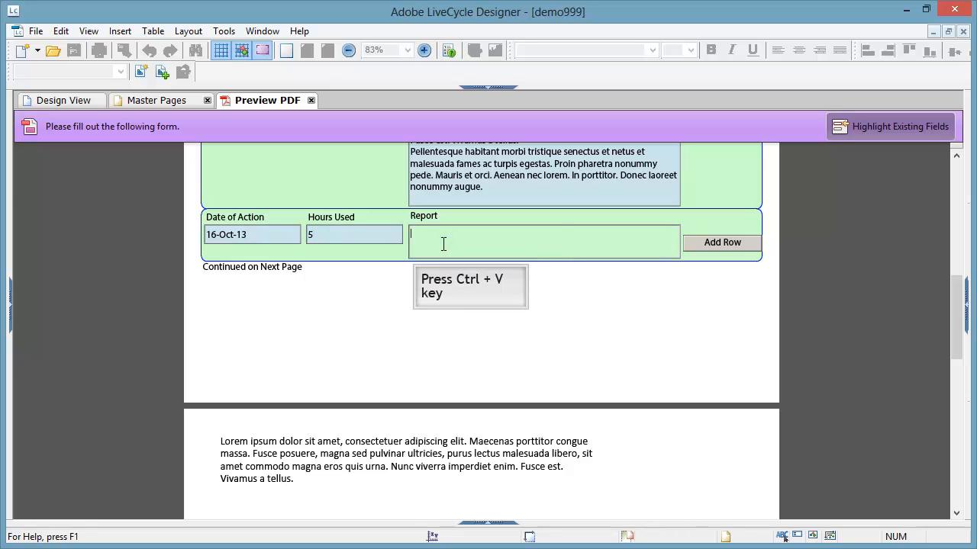
key(ctrl+v)
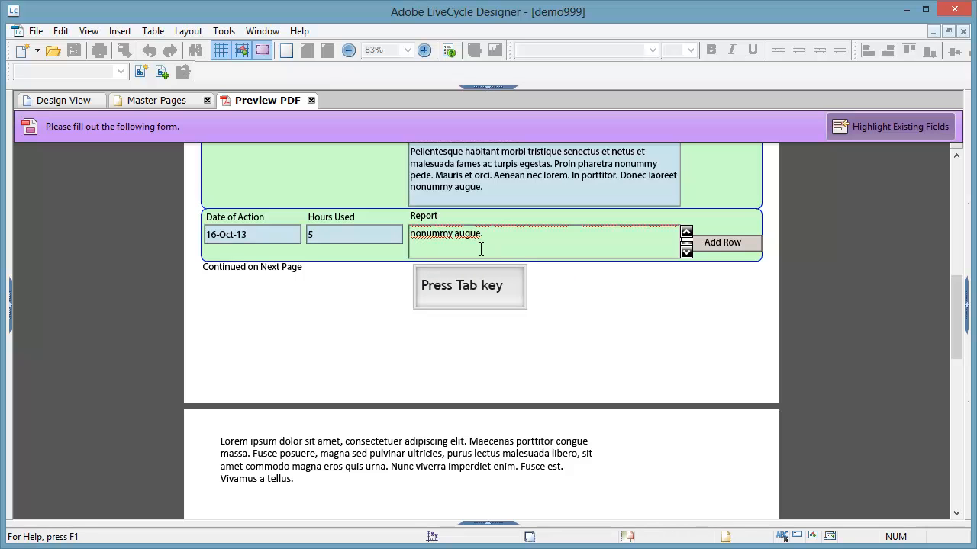
key(Tab)
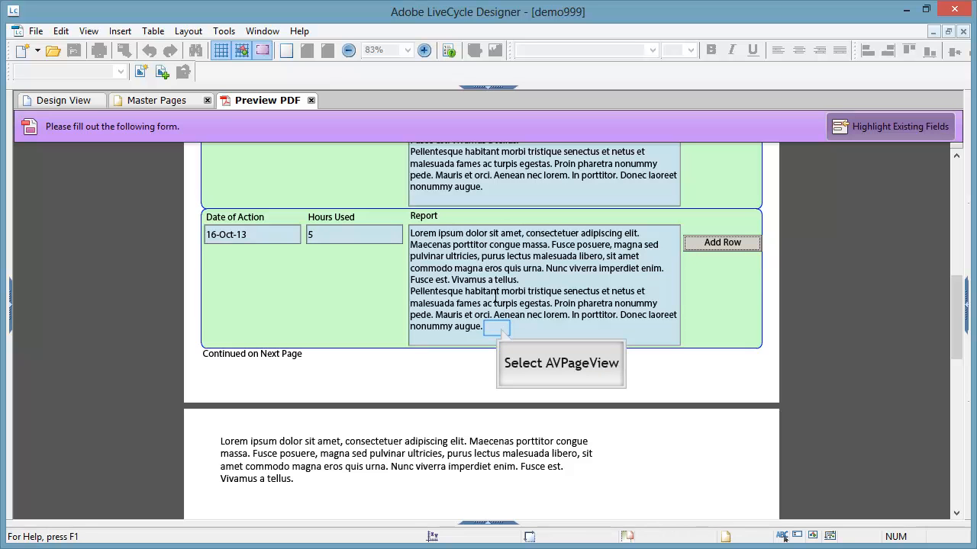
- Append the copied Lorem ipsum text two more times to the report of the 16-Oct-13 row
click(495, 328)
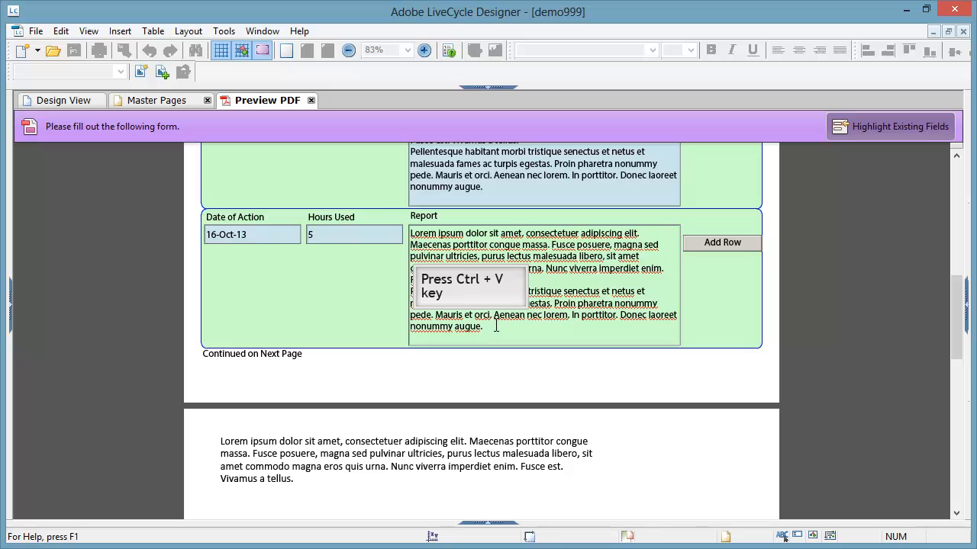
text(Lorem ipsum dolor sit amet, consectetuer adipiscing elit. Maecenas porttitor congue massa. Fusce posuere, magna sed pulvinar ultricies, purus lectus malesuada libero, sit amet commodo magna eros quis urna. Nunc viverra imperdiet enim. Fusce est. Vivamus a tellus. Pellentesque habitant morbi tristique senectus et netus et malesuada fames ac turpis egestas. Proin pharetra nonummy pede. Mauris et orci. Aenean nec lorem. In porttitor. Donec laoreet nonummy augue.)
click(495, 323)
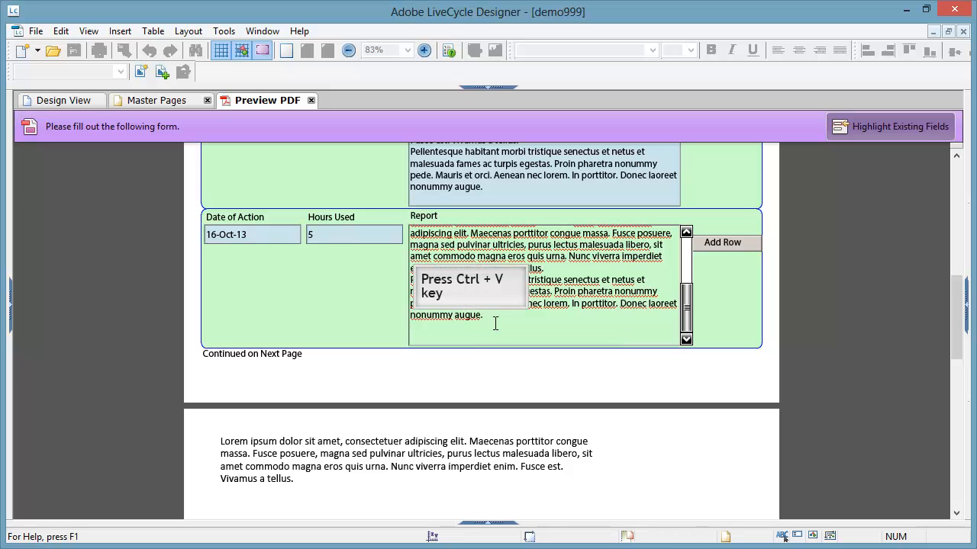
text(Lorem ipsum dolor sit amet, consectetuer adipiscing elit. Maecenas porttitor congue massa. Fusce posuere, magna sed pulvinar ultricies, purus lectus malesuada libero, sit amet commodo magna eros quis urna. Nunc viverra imperdiet enim. Fusce est. Vivamus a tellus. Pellentesque habitant morbi tristique senectus et netus et malesuada fames ac turpis egestas. Proin pharetra nonummy pede. Mauris et orci. Aenean nec lorem. In porttitor. Donec laoreet nonummy augue.)
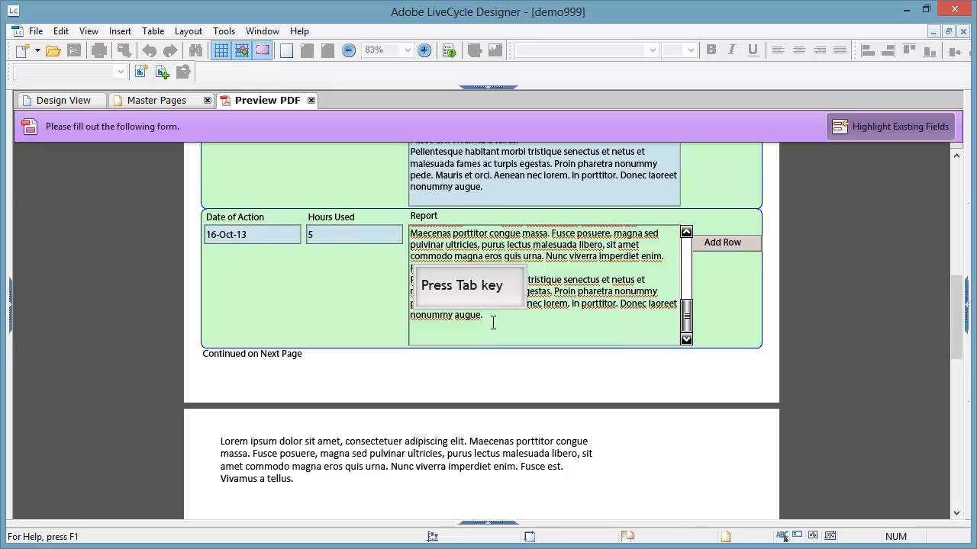
key(Tab)
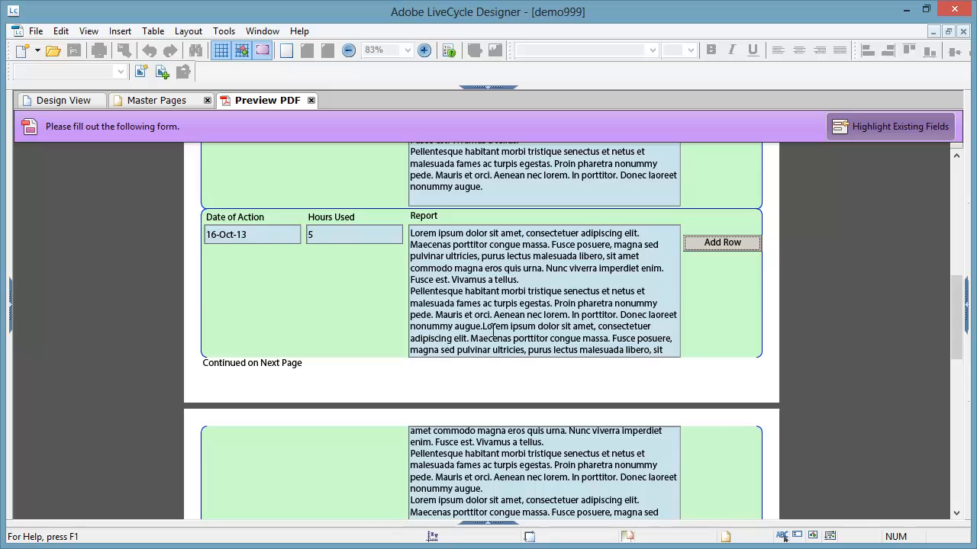
- Examine how the 16-Oct-13 report splits across the page break around the Continued on Next Page text
scroll(494, 341, down, 4)
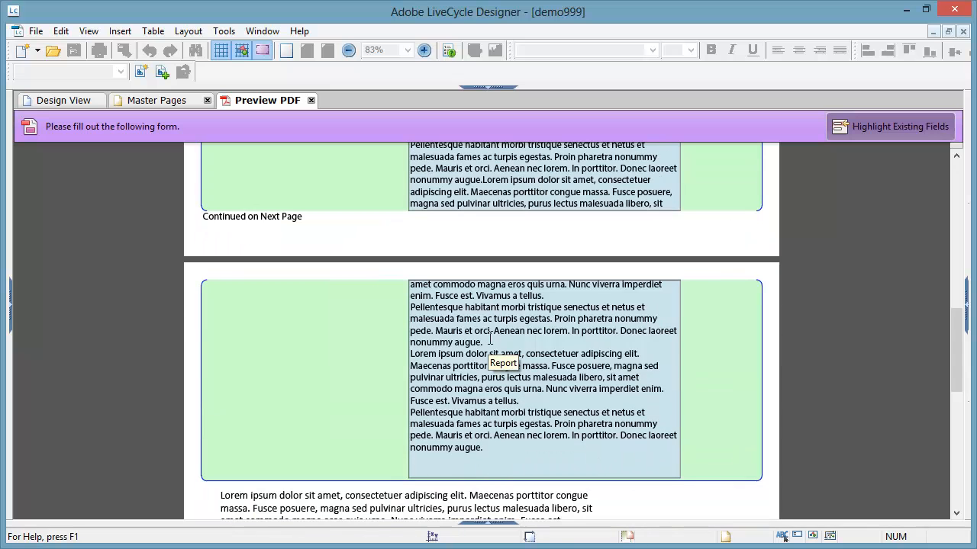
scroll(489, 341, up, 4)
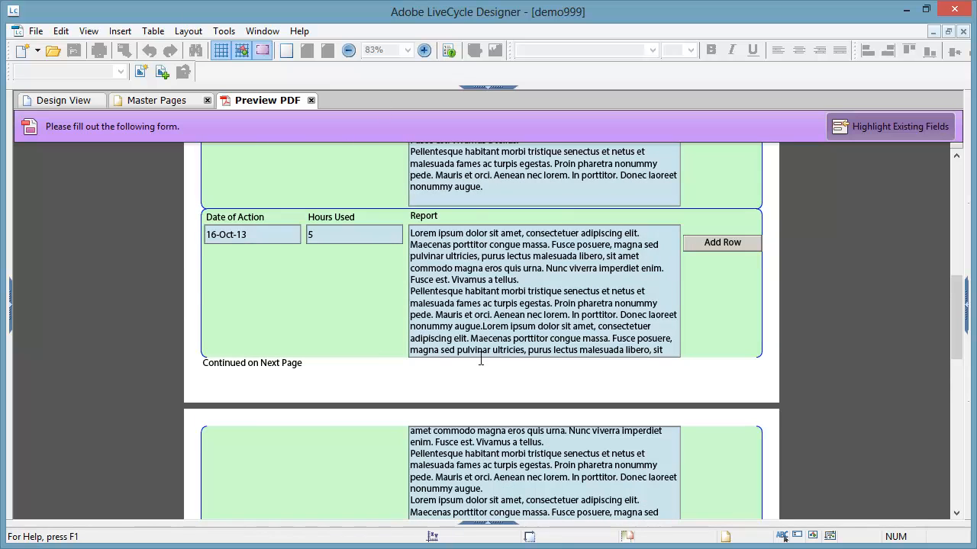
scroll(479, 356, down, 3)
scroll(479, 356, down, 1)
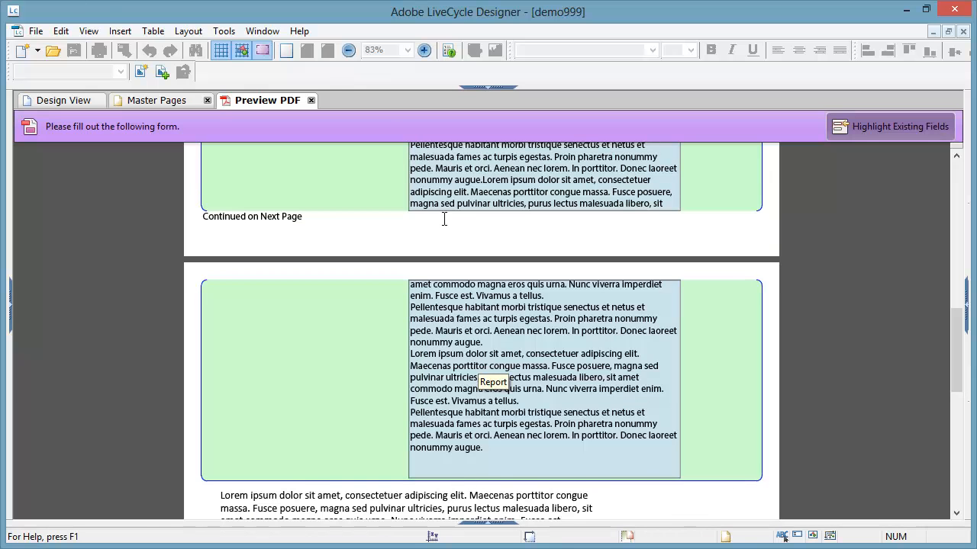
scroll(463, 343, down, 1)
scroll(463, 343, up, 3)
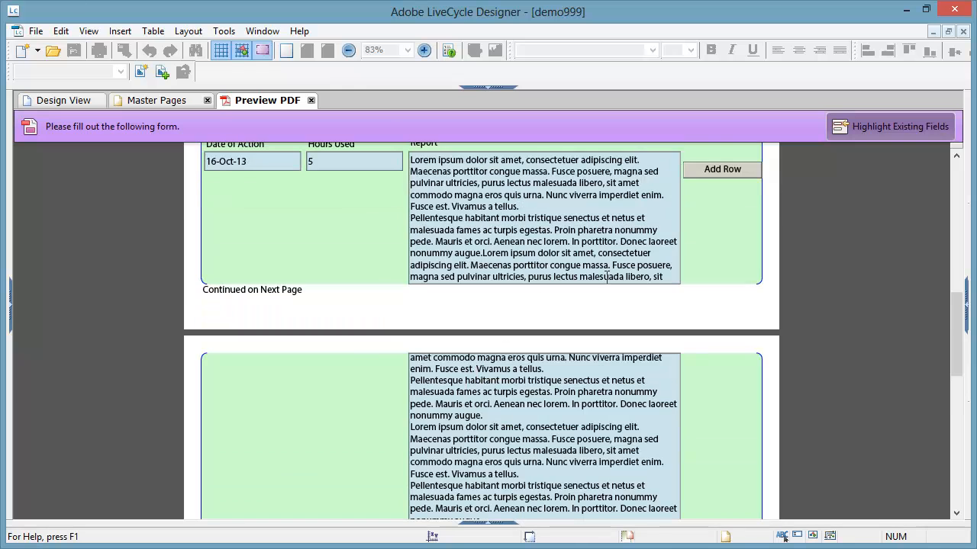
- Add a sixth report row and fill it with date 25-Oct-13, 5 hours used and the copied Lorem ipsum text
scroll(648, 416, down, 5)
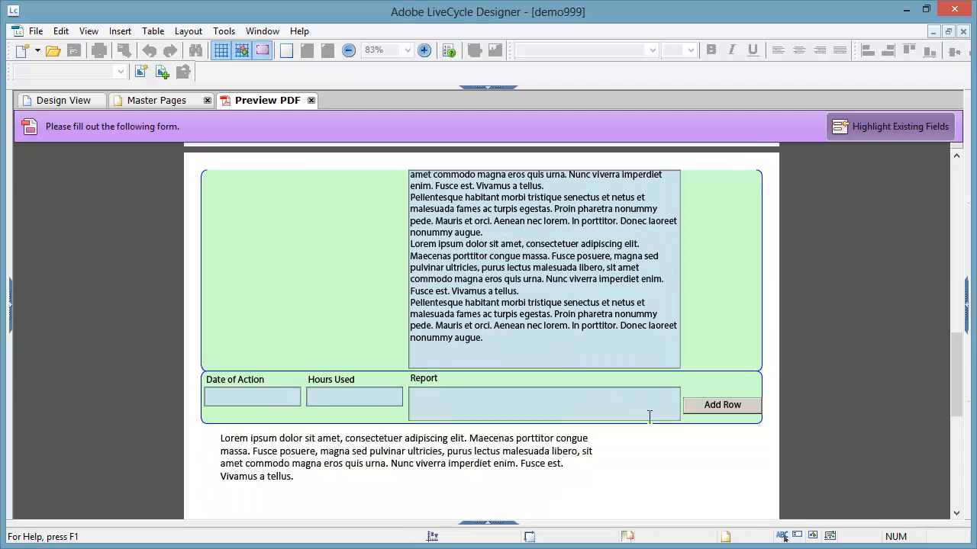
click(271, 395)
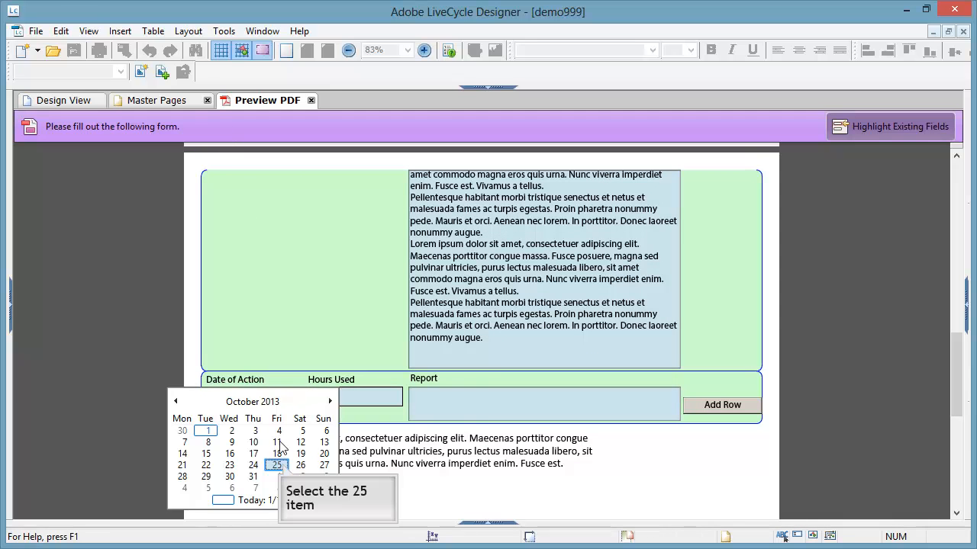
click(280, 466)
click(361, 396)
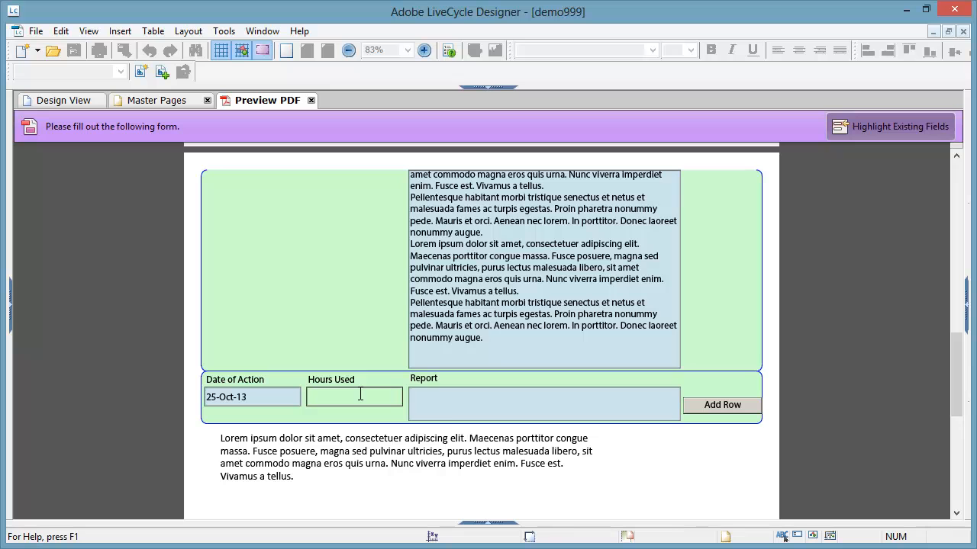
text(5)
click(428, 396)
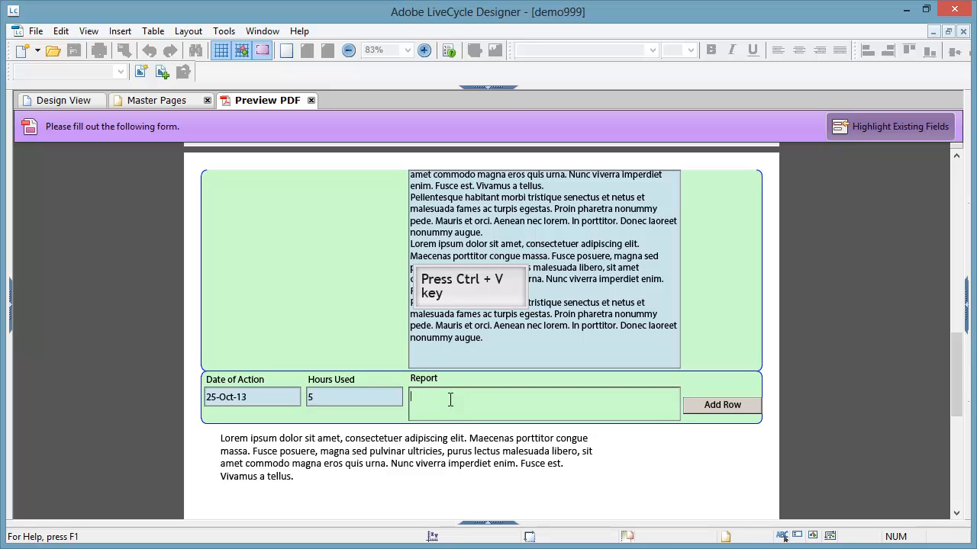
key(ctrl+v)
click(481, 441)
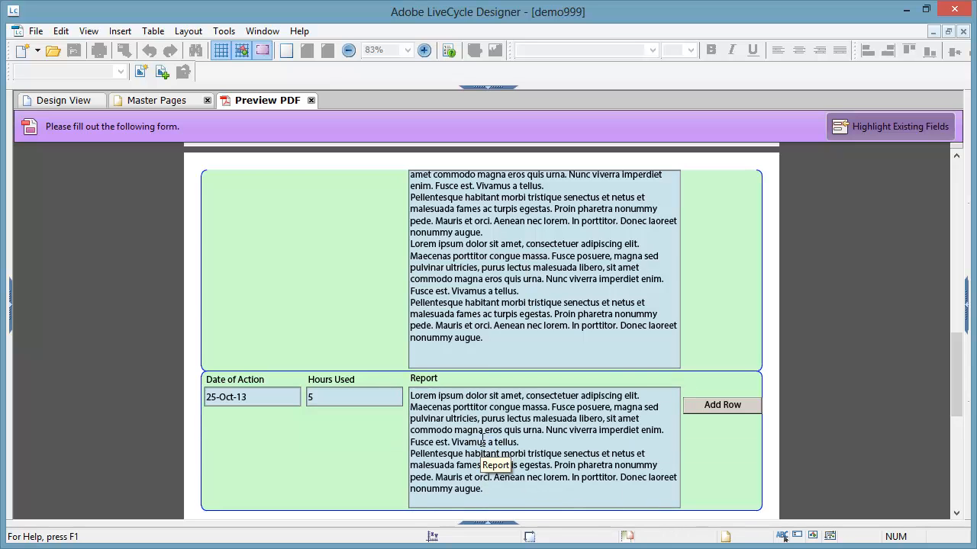
- Digitally sign the form's signature field with the preselected digital ID, entering its password
scroll(482, 440, down, 2)
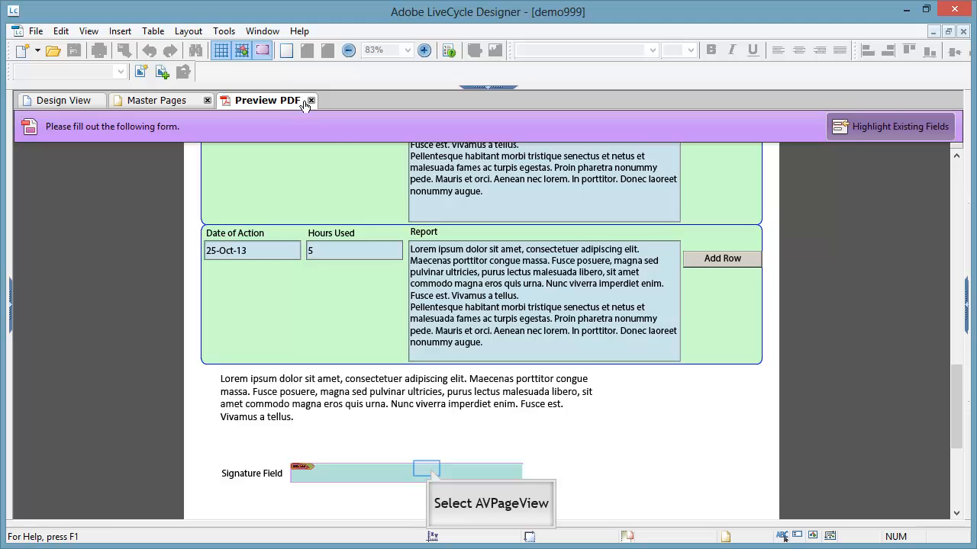
click(427, 474)
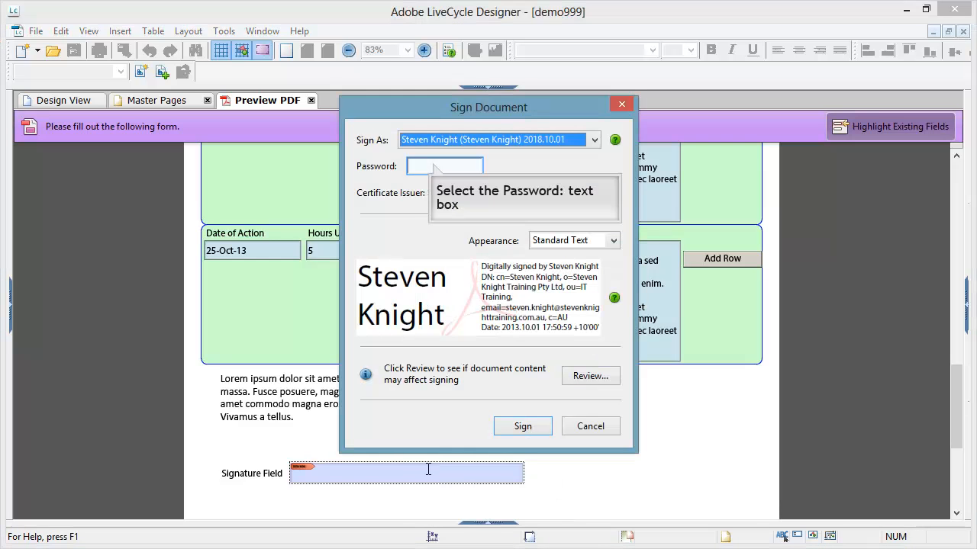
click(431, 165)
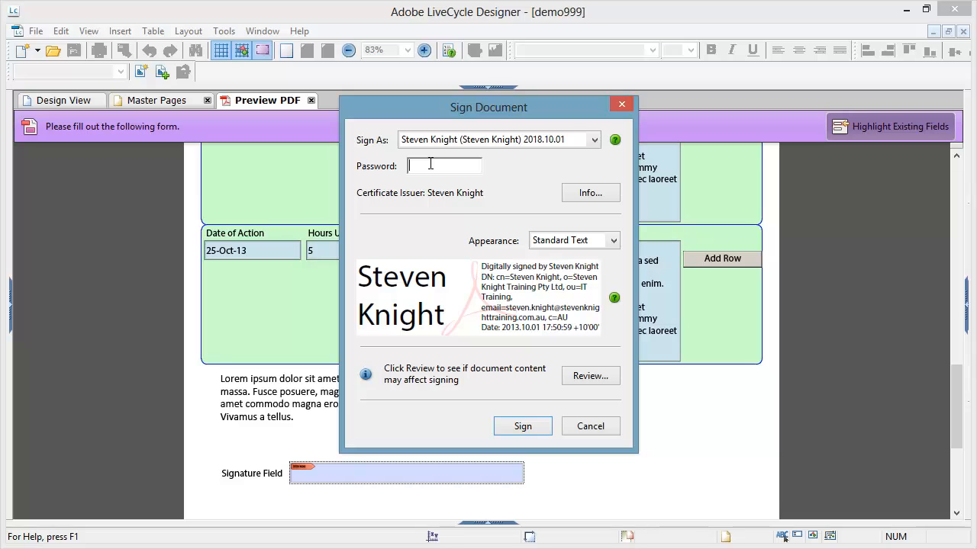
text(**)
text(******)
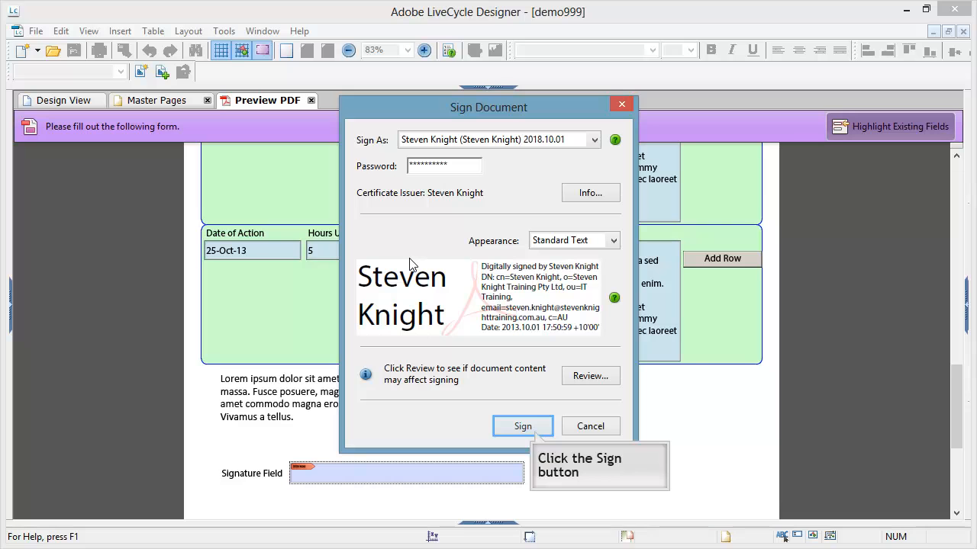
click(530, 429)
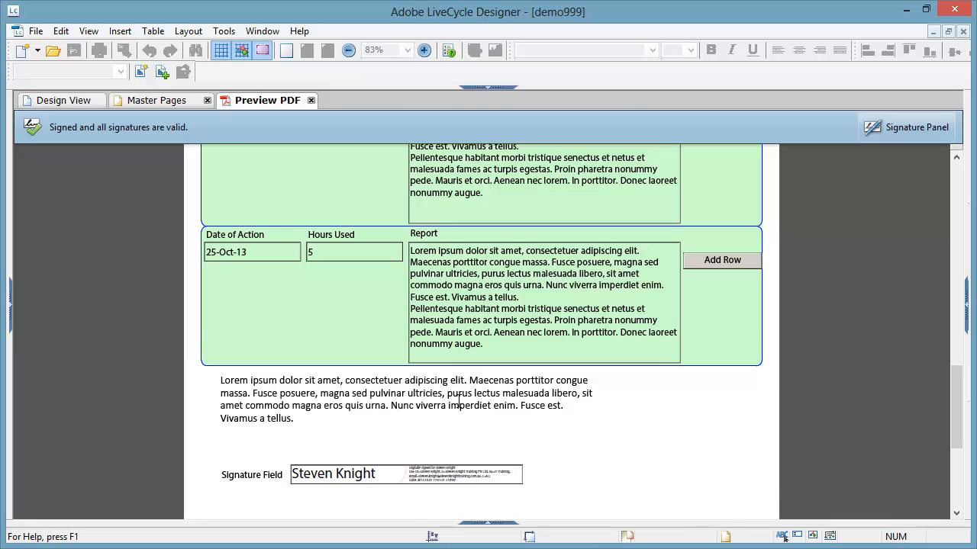
- Check whether the Hours Used field of the 16-Oct-13 row is editable in the signed form, and review the remaining rows
scroll(441, 341, up, 3)
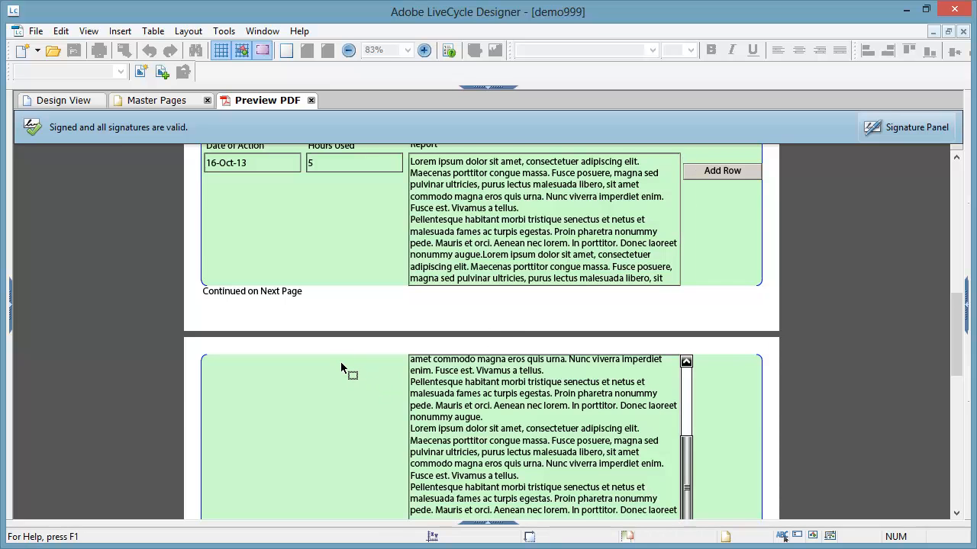
scroll(340, 361, up, 2)
click(336, 234)
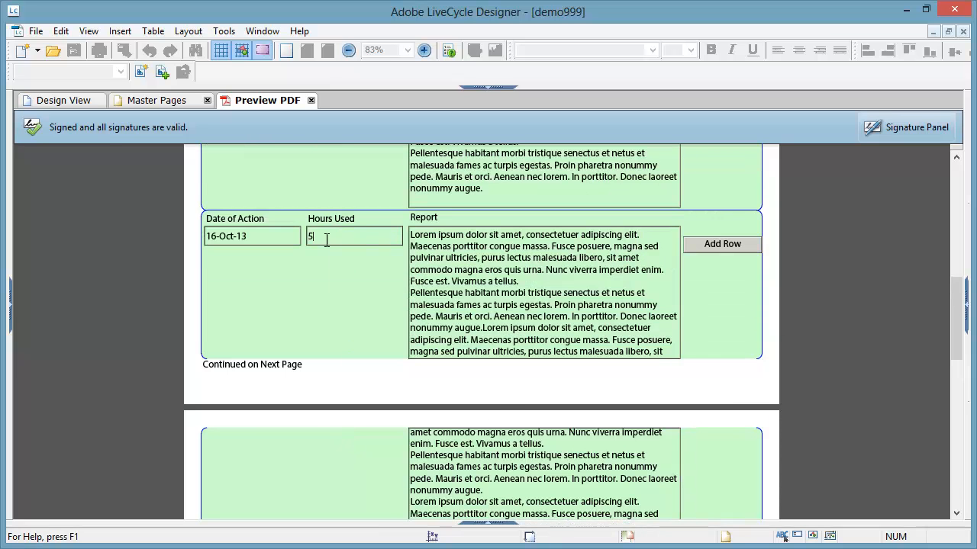
drag(327, 240, 301, 244)
scroll(450, 286, down, 8)
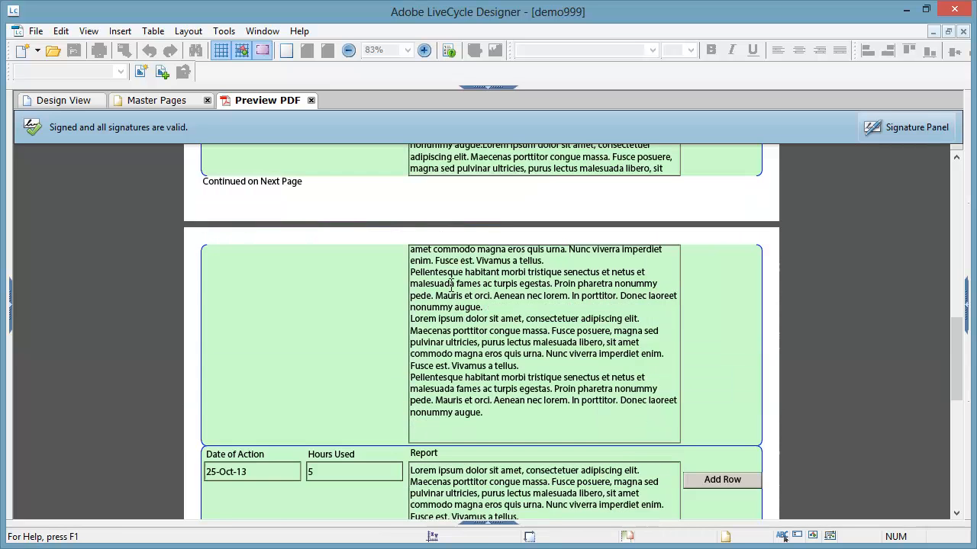
scroll(450, 287, down, 6)
scroll(446, 292, up, 1)
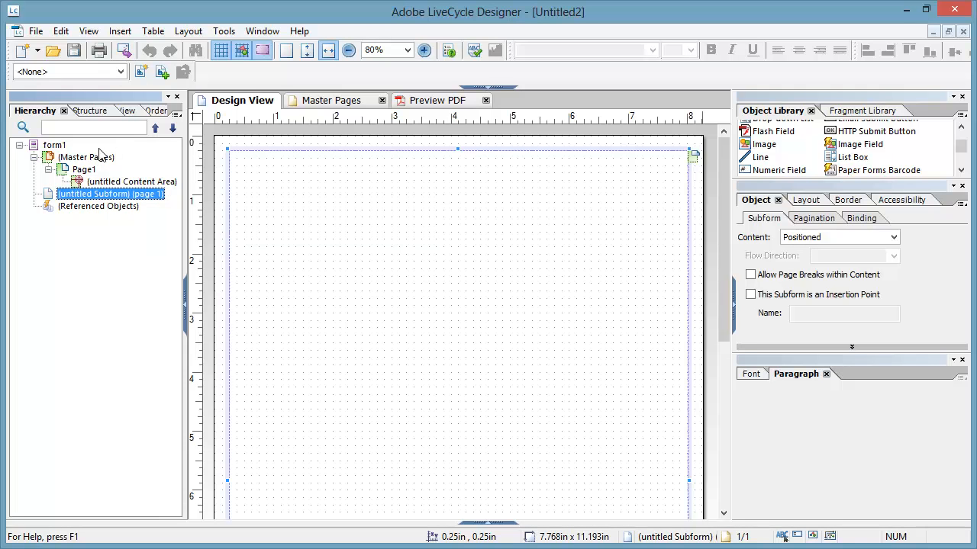
- Rename the untitled page subform of the blank form as MainForm
right_click(93, 196)
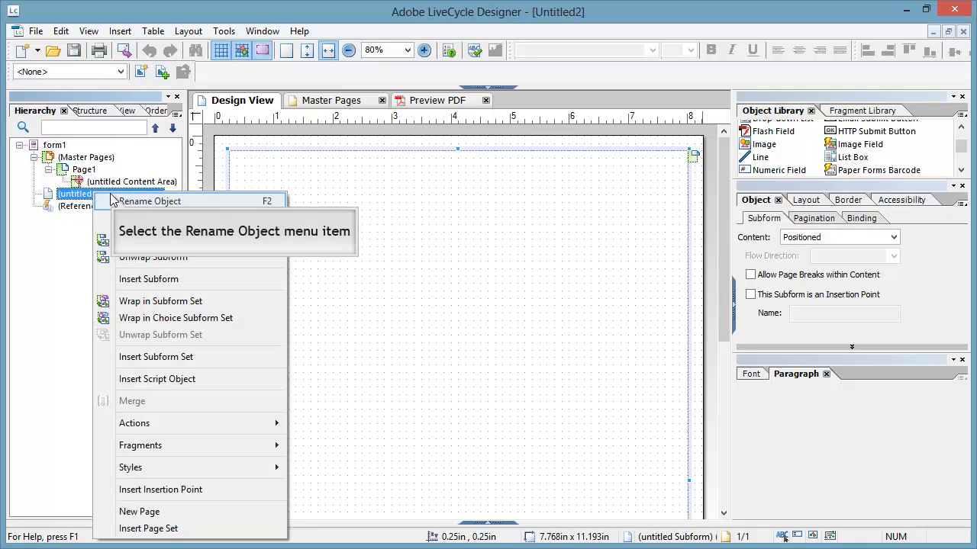
click(112, 201)
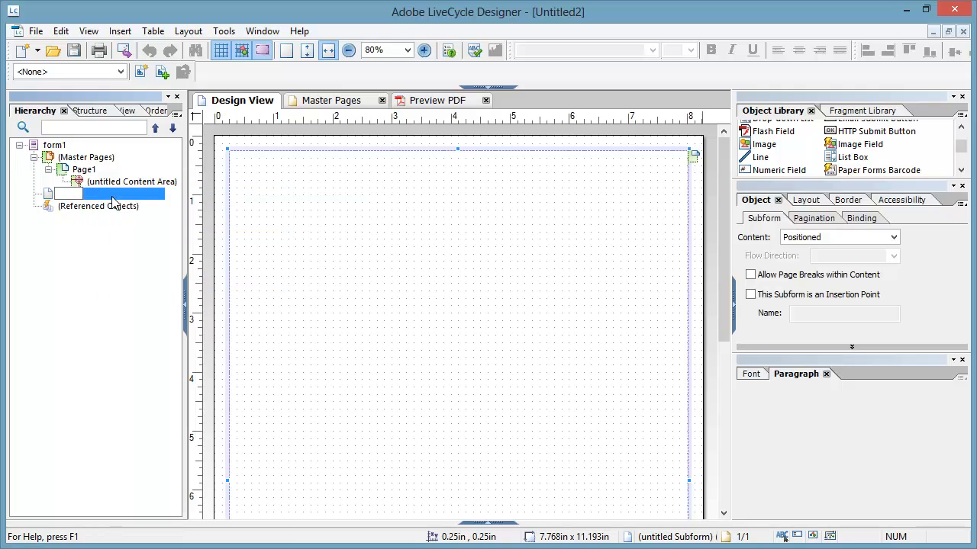
text(MainFrom)
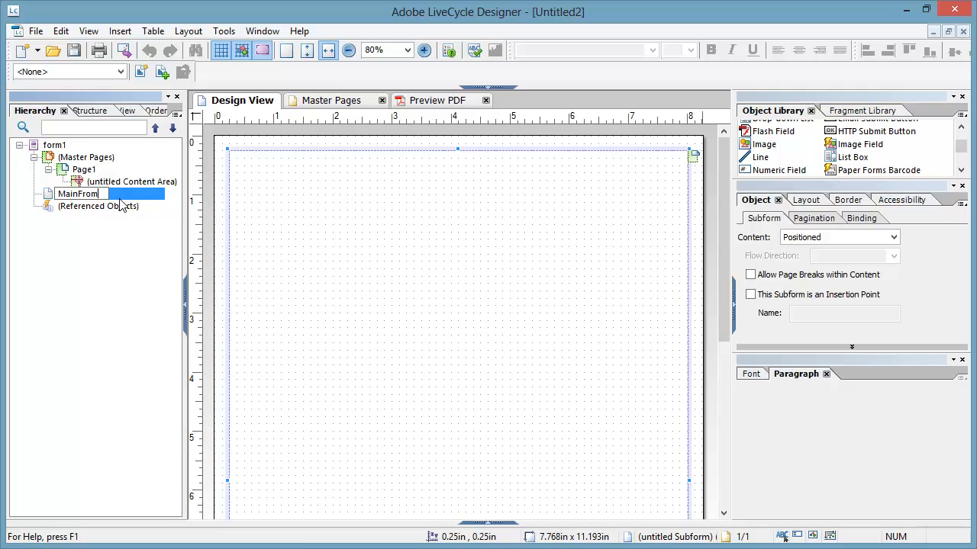
key(BackSpace)
key(BackSpace)
key(BackSpace)
text(orm)
key(Return)
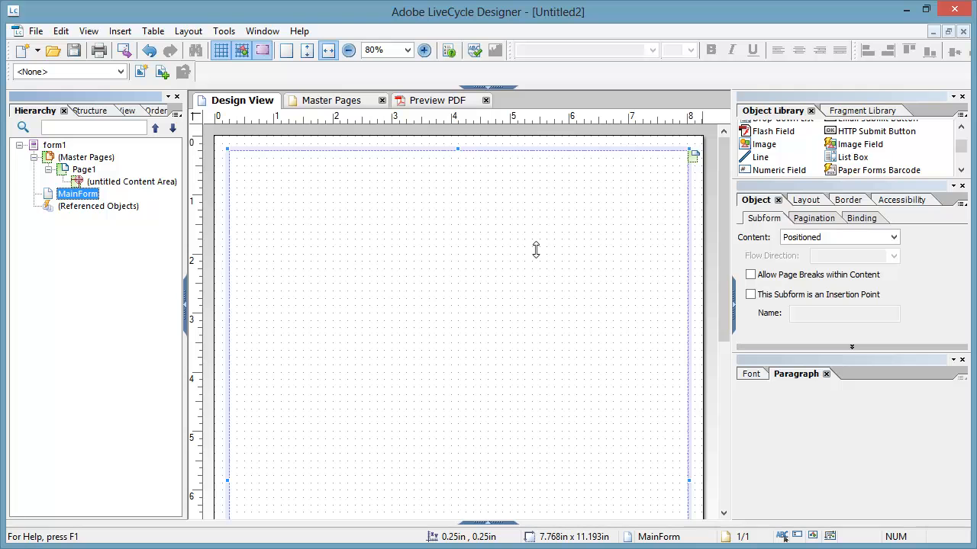
- Place a Text object near the page's upper-left corner, at about 0.875 in, 0.5 in
drag(806, 181, 809, 272)
click(839, 225)
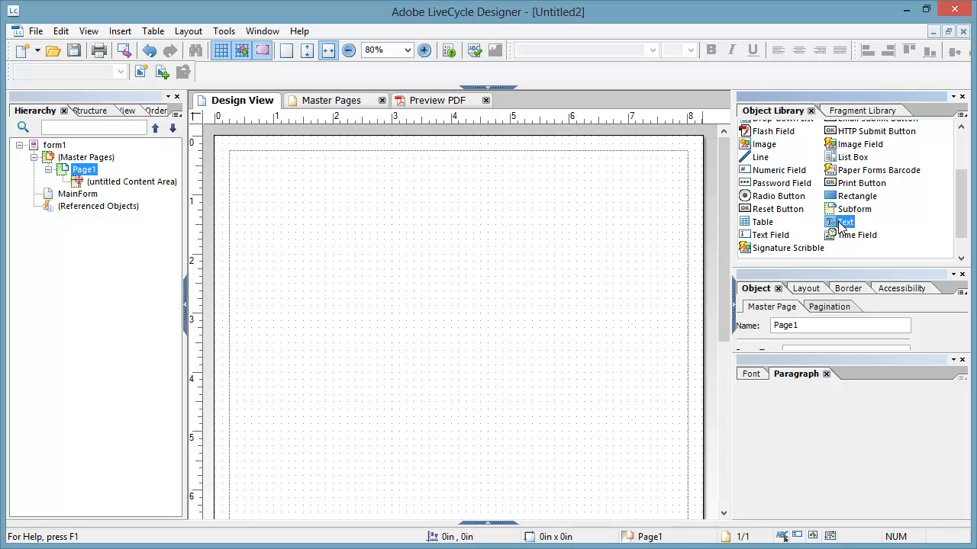
drag(834, 229, 303, 178)
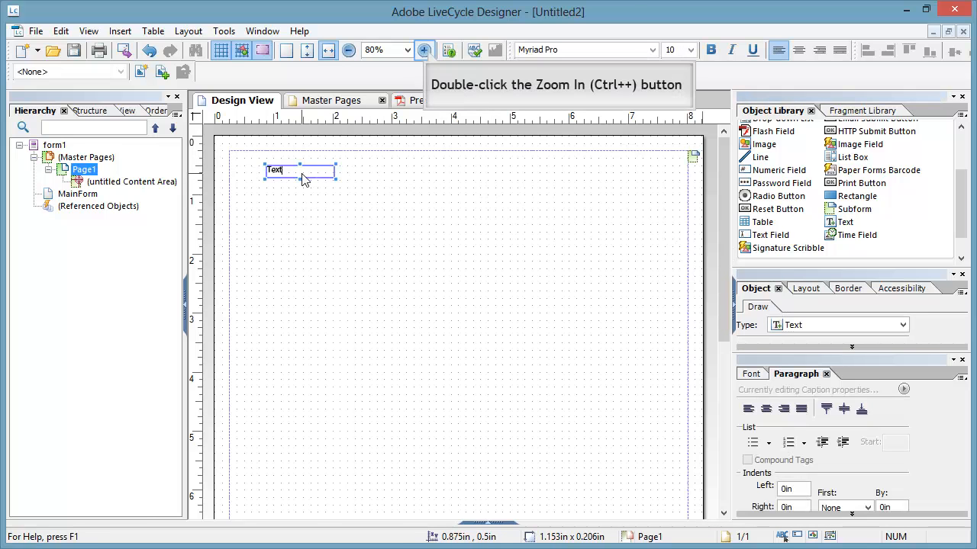
- Replace the new text object's default content with "Continued on Next Page"
double_click(424, 51)
drag(724, 206, 725, 166)
drag(441, 512, 357, 513)
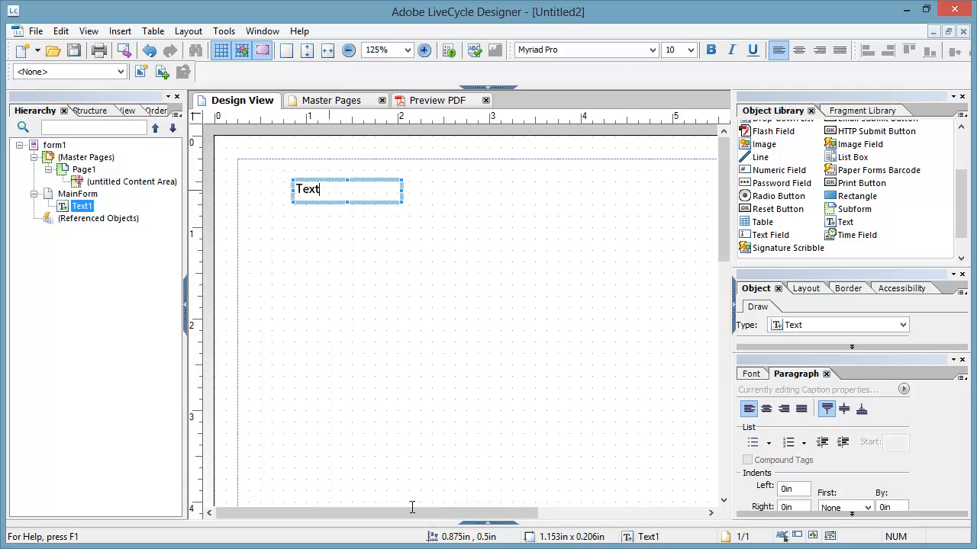
drag(328, 190, 267, 192)
text(Conti)
key(BackSpace)
key(BackSpace)
text(tinued on Next Page)
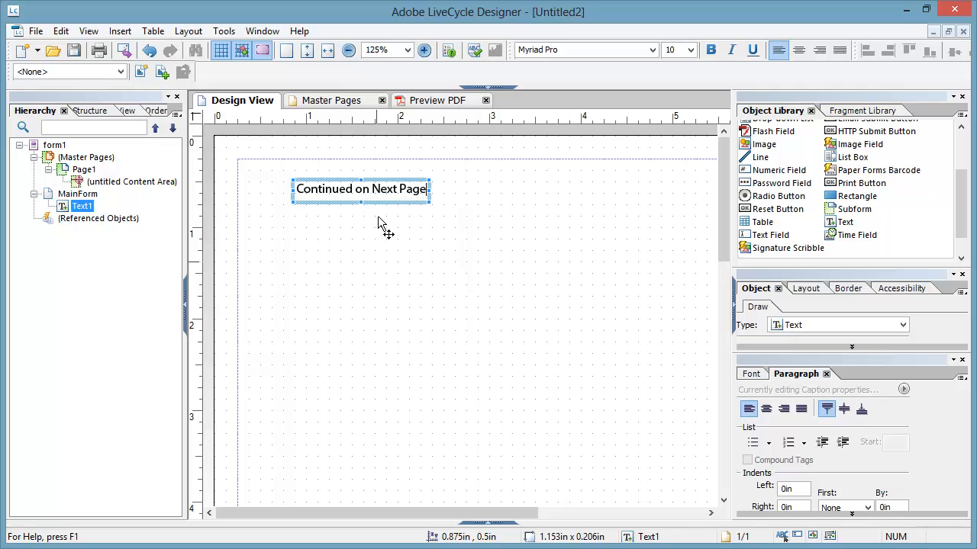
- Wrap the "Continued on Next Page" text object in a subform and rename that subform as ContinueMsg
click(379, 204)
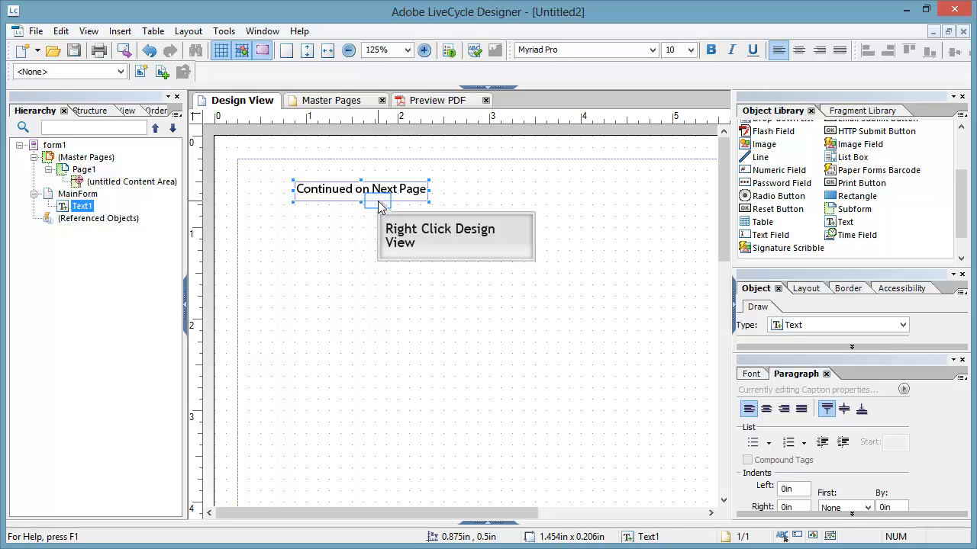
right_click(379, 205)
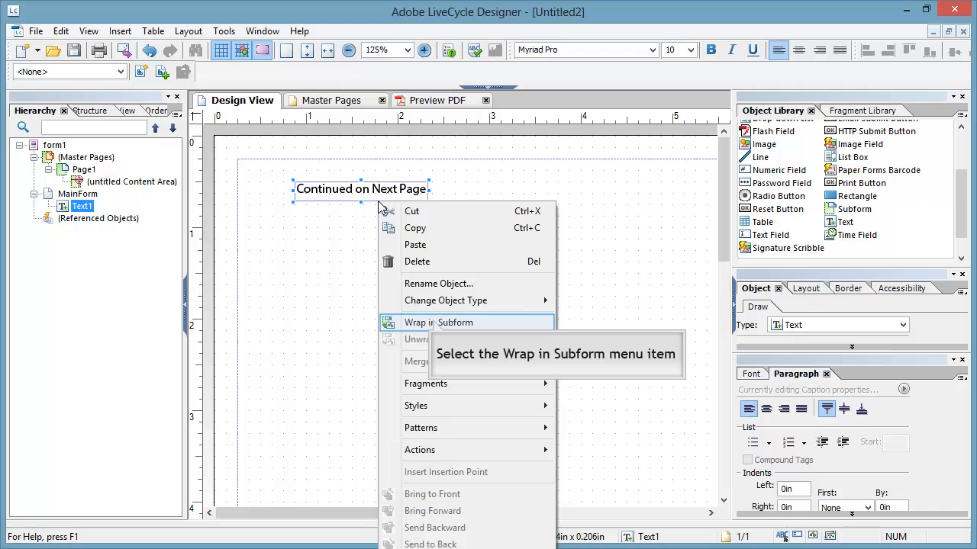
click(430, 323)
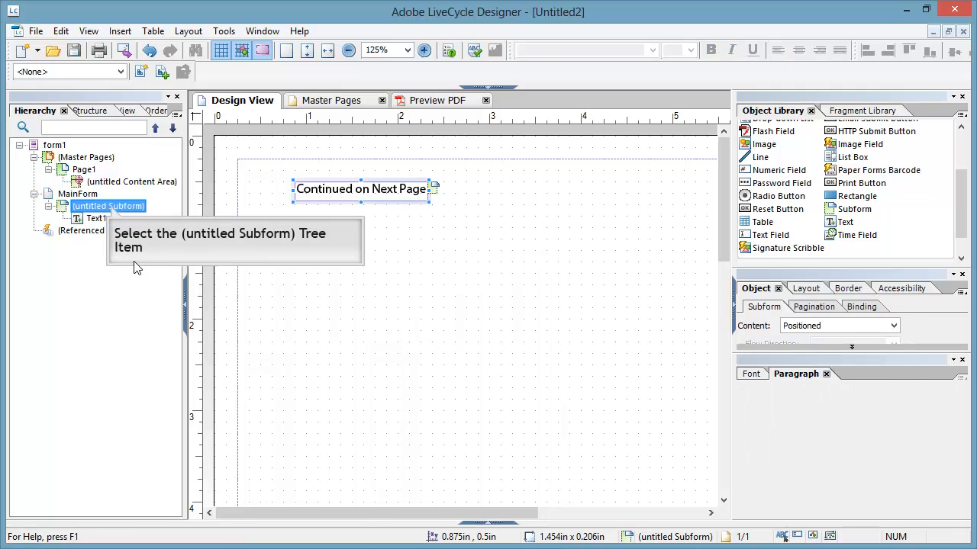
click(109, 211)
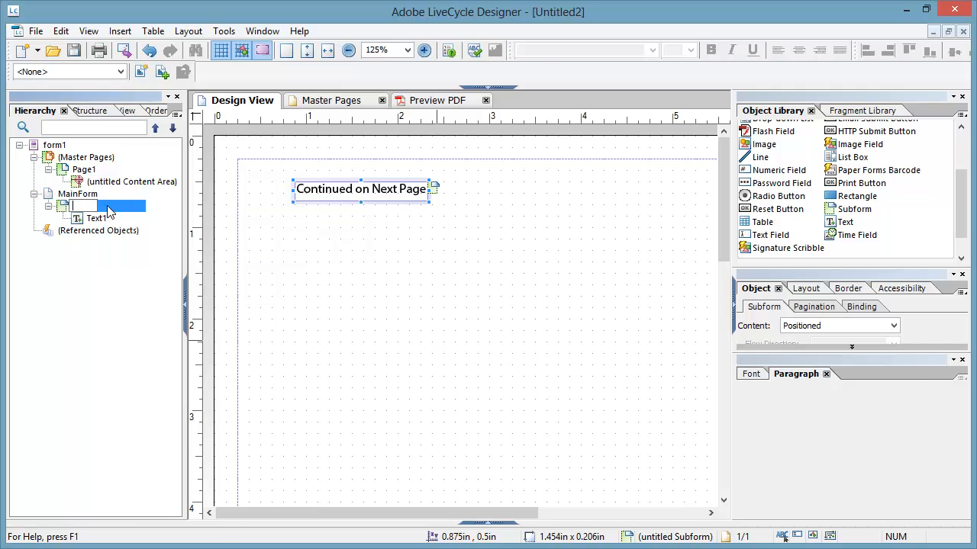
text(ContinueMsg)
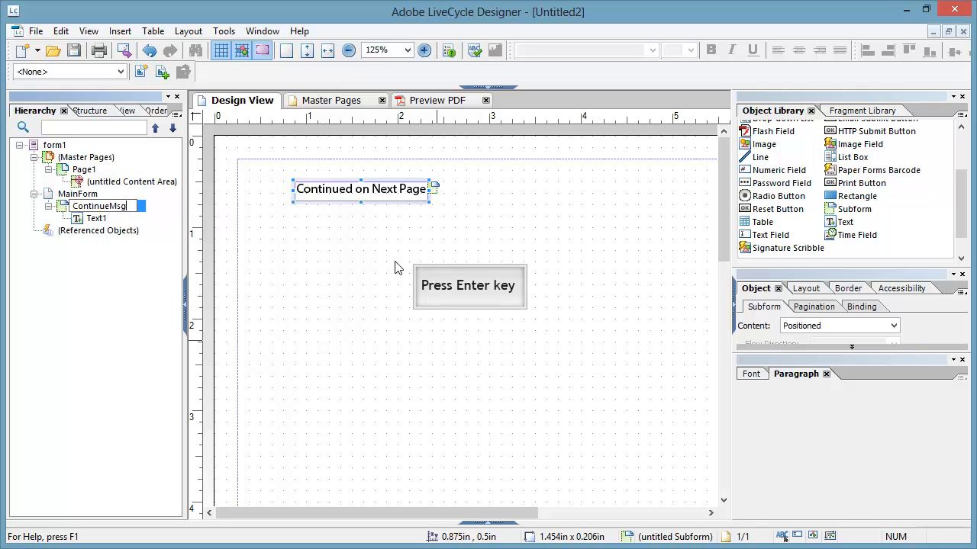
key(Return)
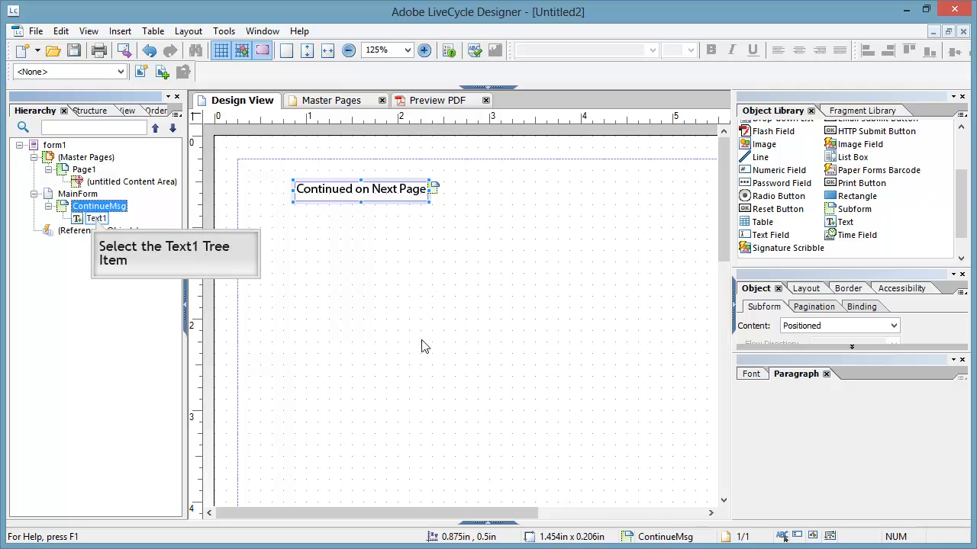
- Rename the Text1 object inside the ContinueMsg subform as Msg
click(96, 219)
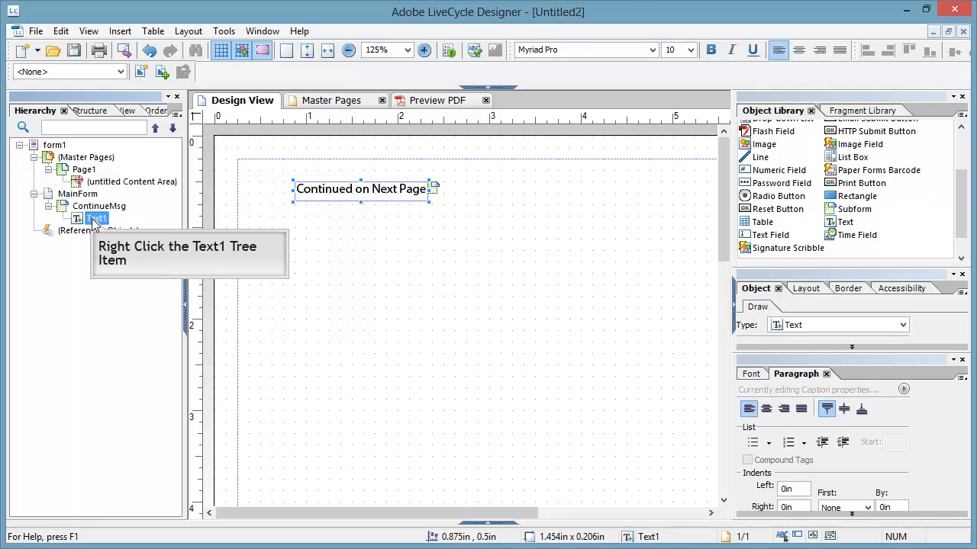
right_click(93, 220)
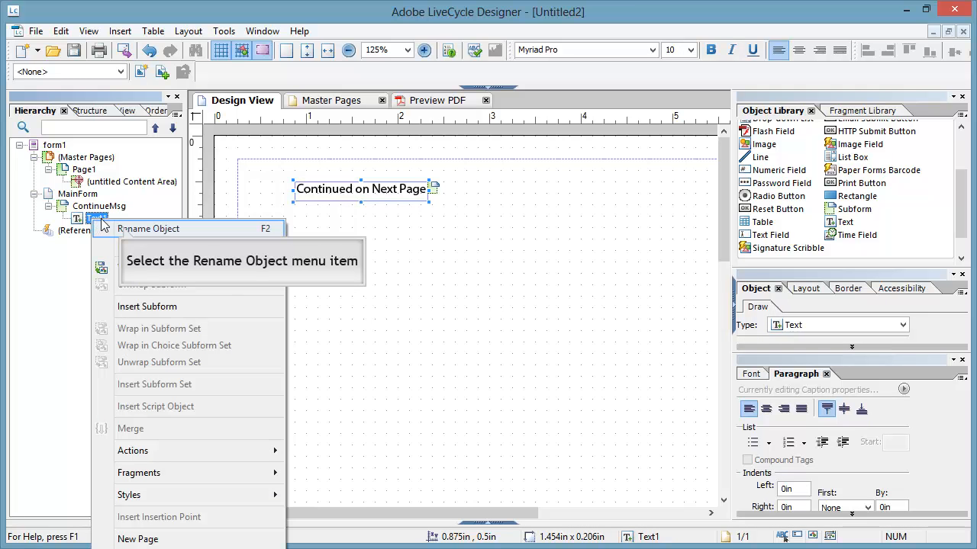
click(120, 229)
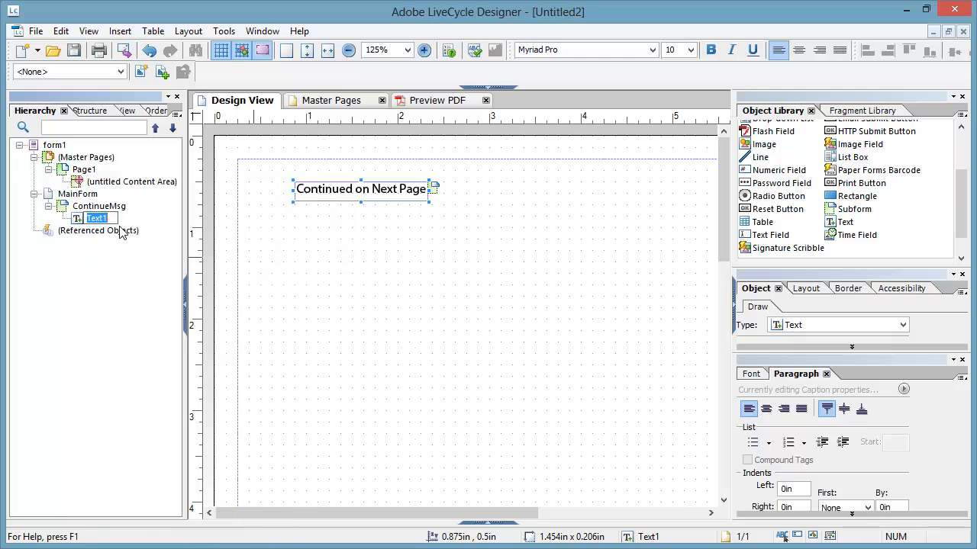
text(Msh)
key(BackSpace)
text(g)
key(Return)
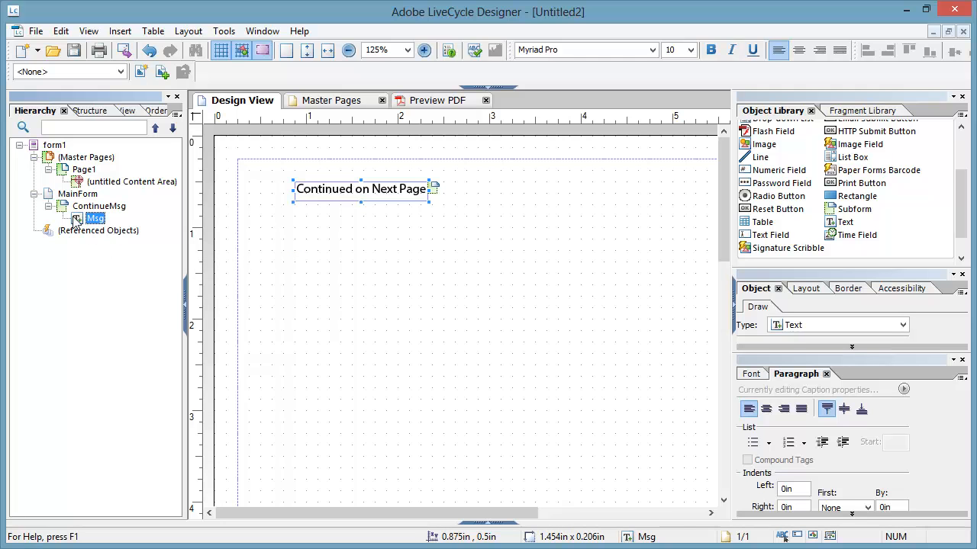
- Move the ContinueMsg subform into Referenced Objects and set it as the overflow trailer of MainForm
click(75, 211)
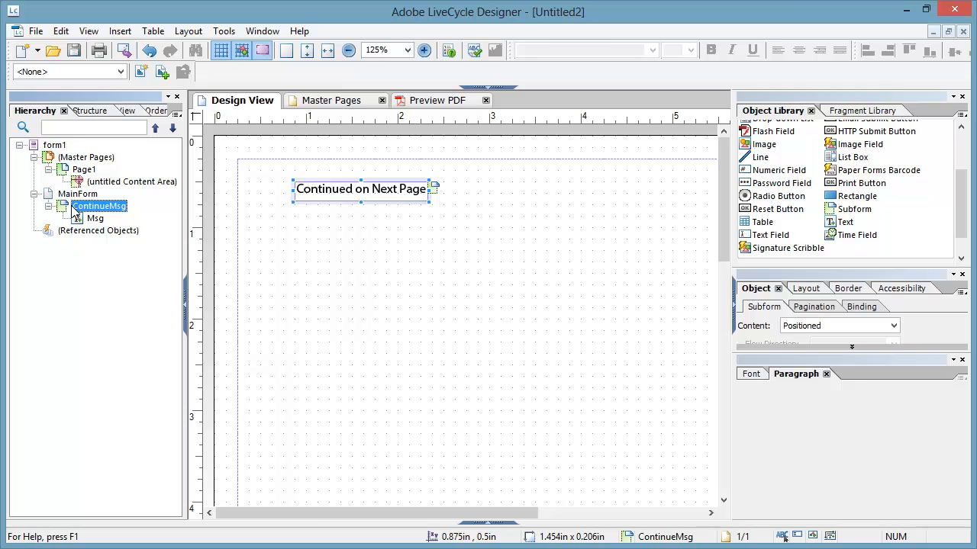
drag(61, 207, 67, 242)
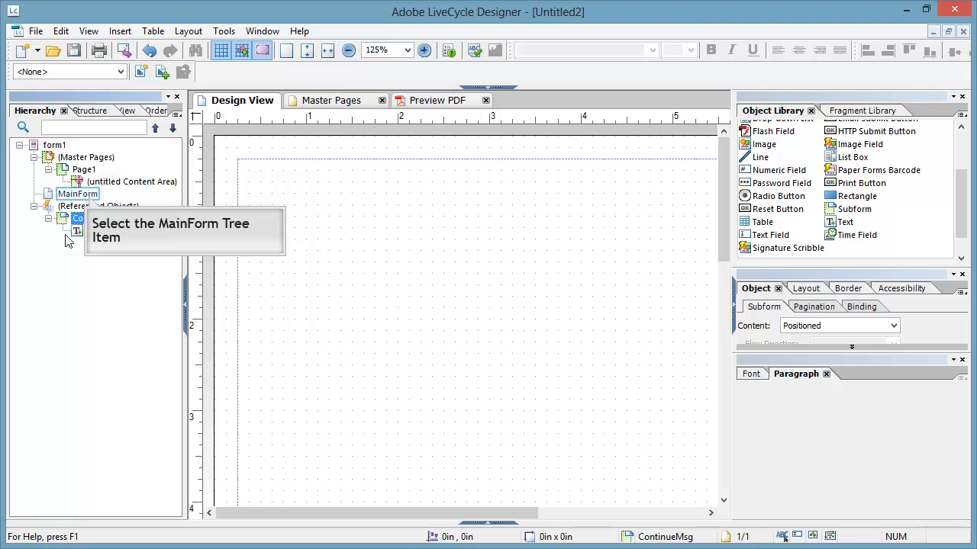
click(79, 194)
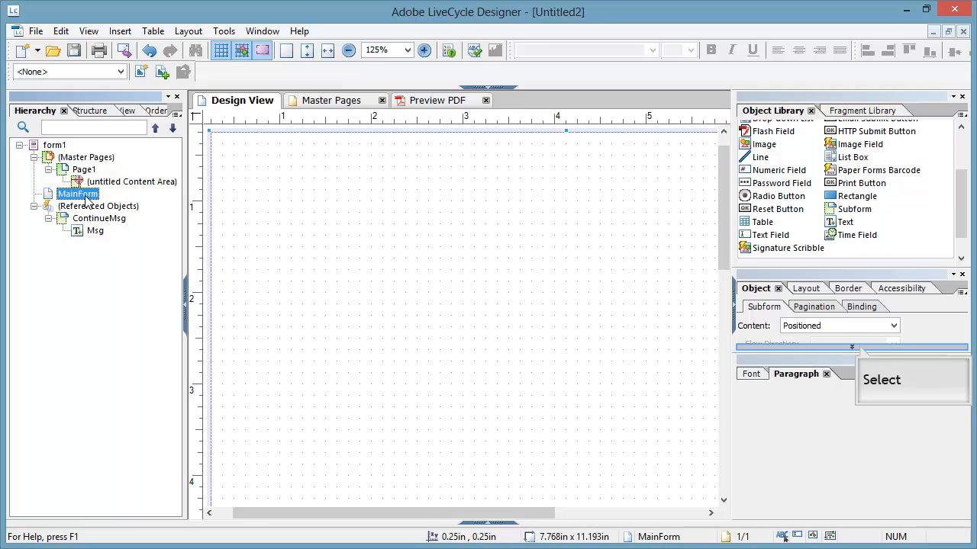
click(853, 346)
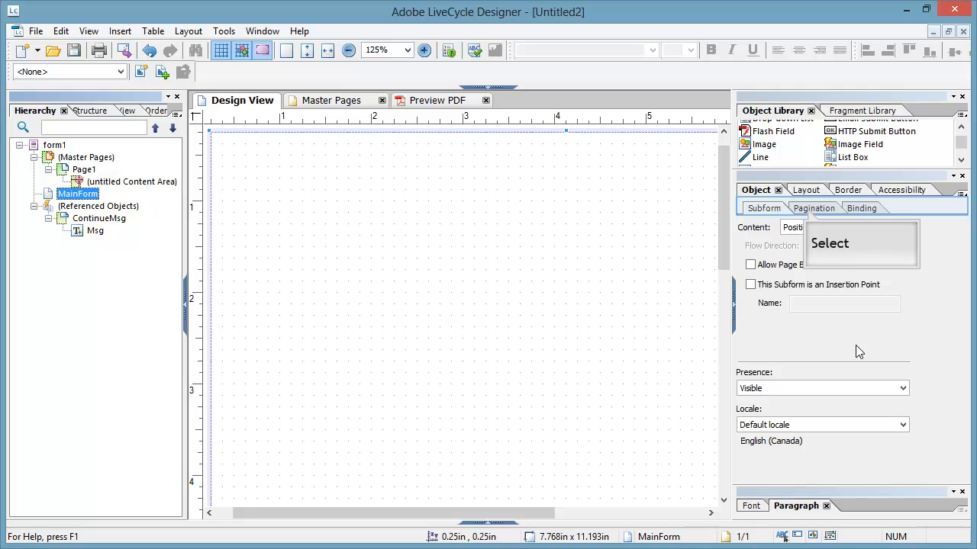
click(813, 209)
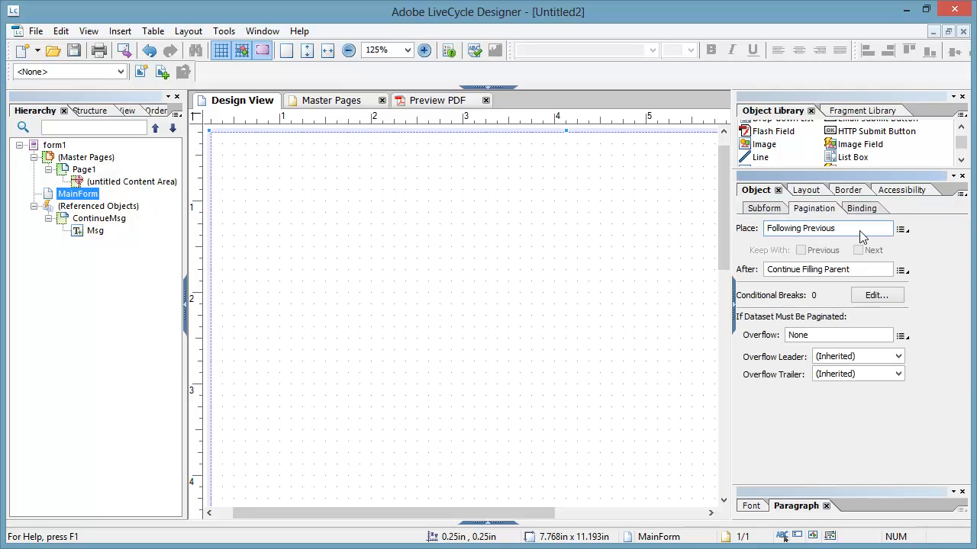
click(898, 374)
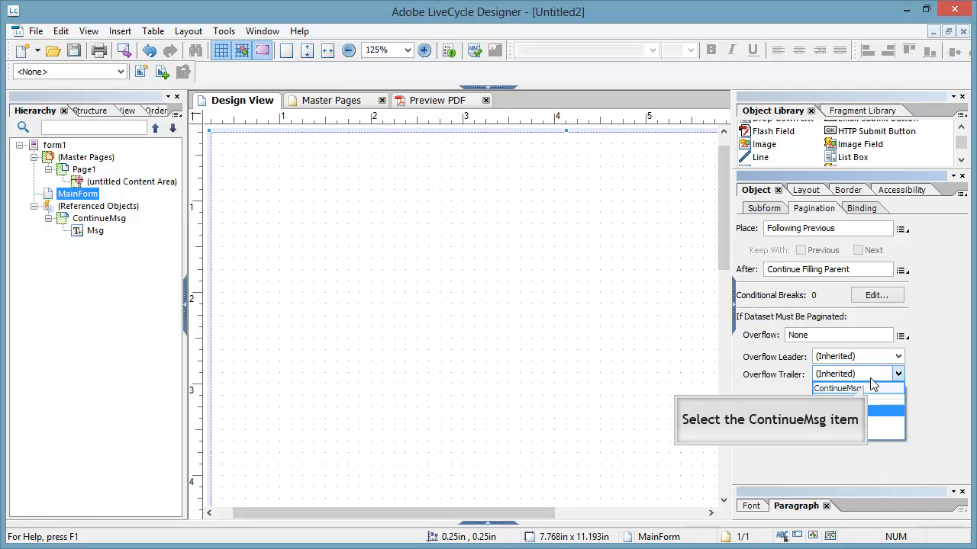
click(868, 390)
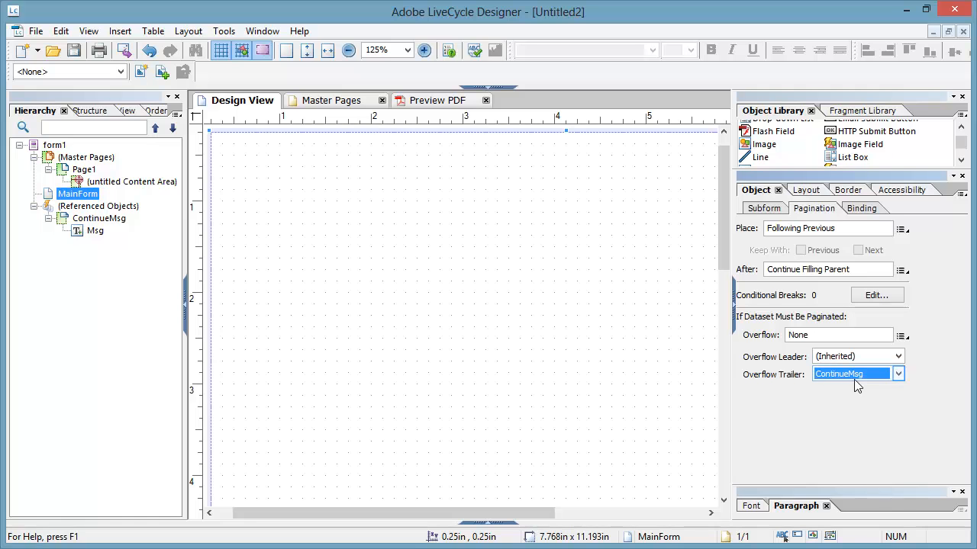
click(898, 374)
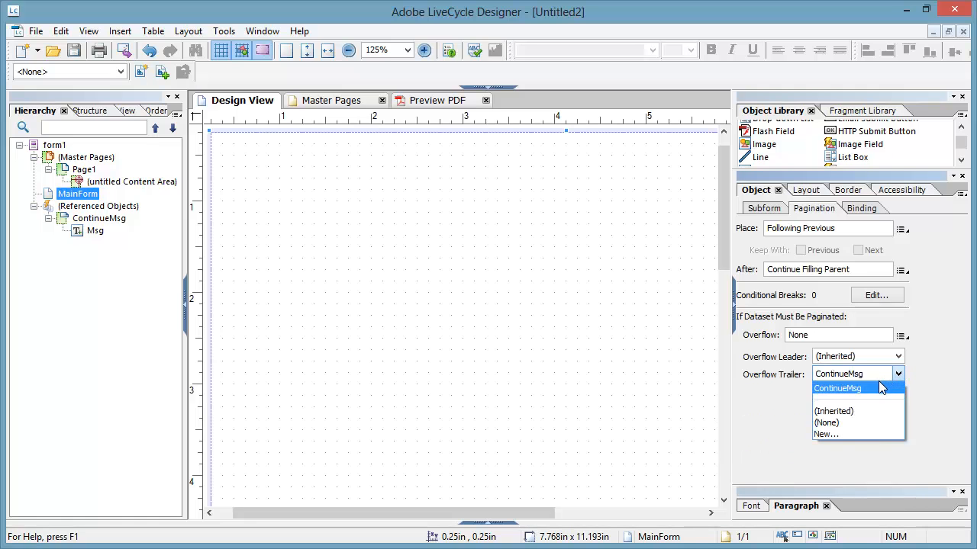
click(879, 388)
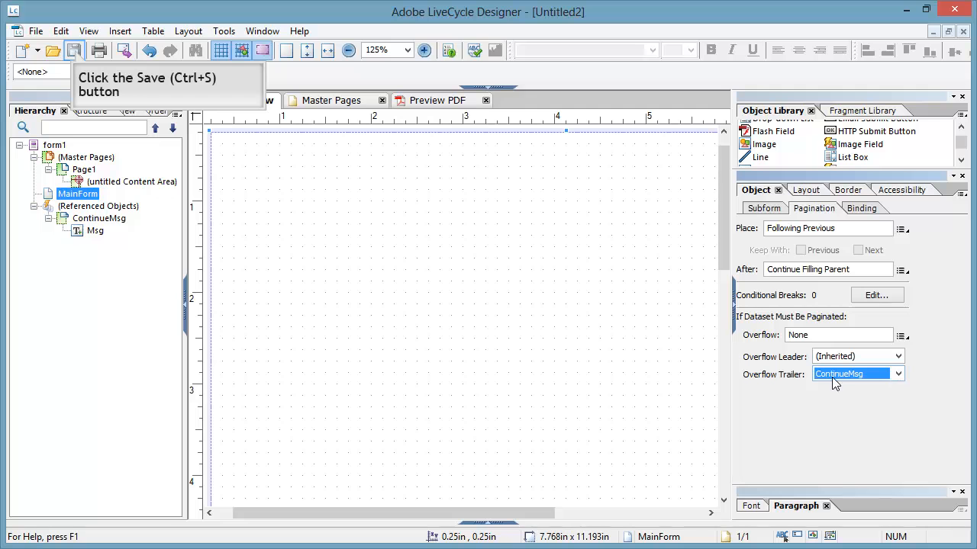
- Save the form in My Documents as "log form" in Adobe Dynamic XML Form format
click(73, 51)
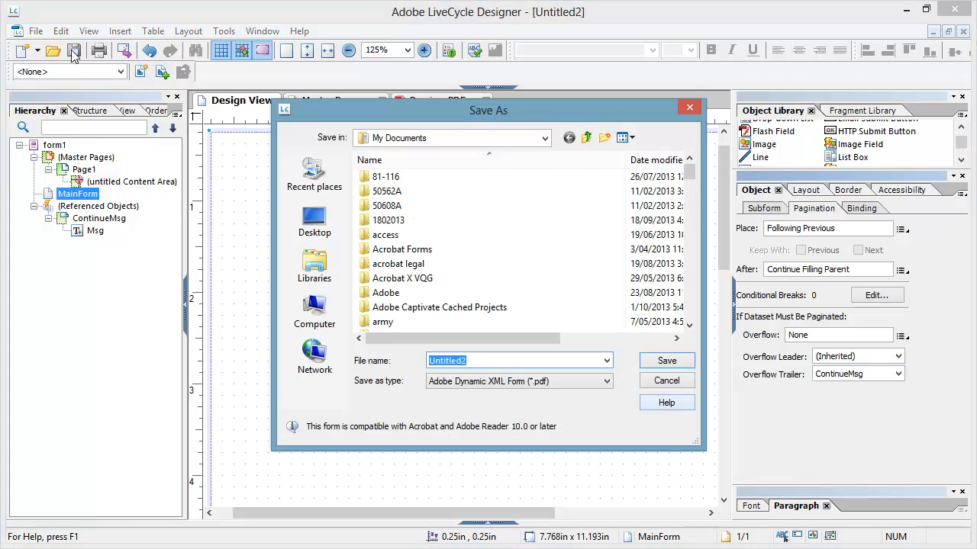
text(log form)
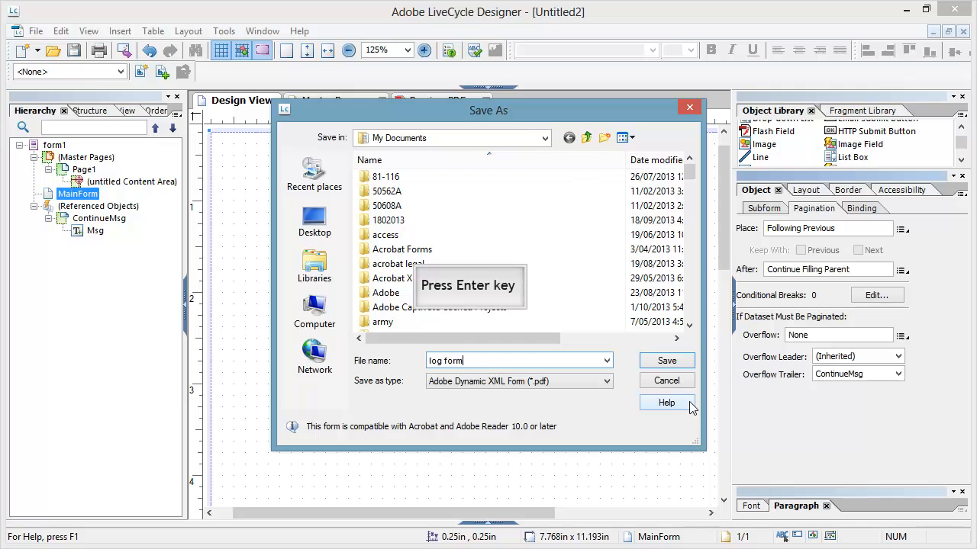
key(Return)
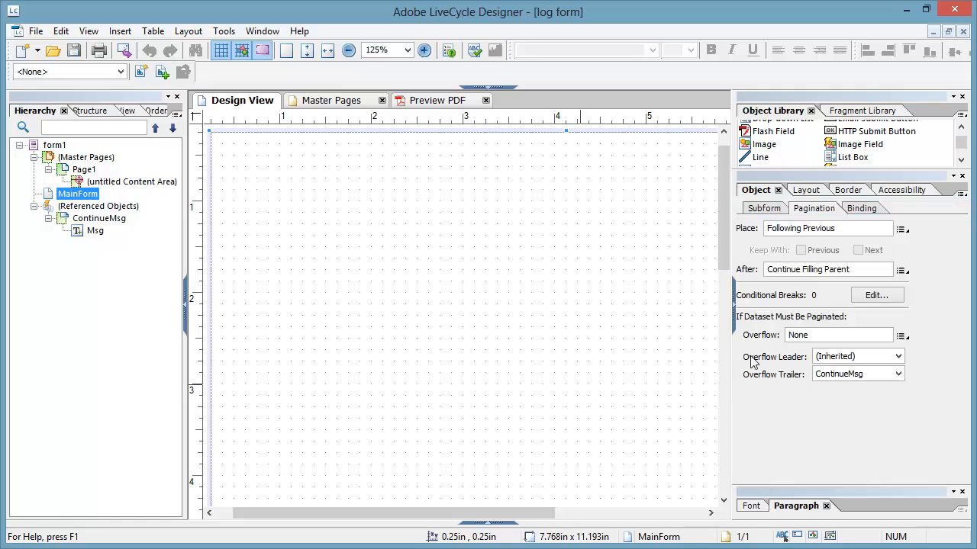
- Set the content of MainForm to Flowed and insert a new subform inside it
click(772, 211)
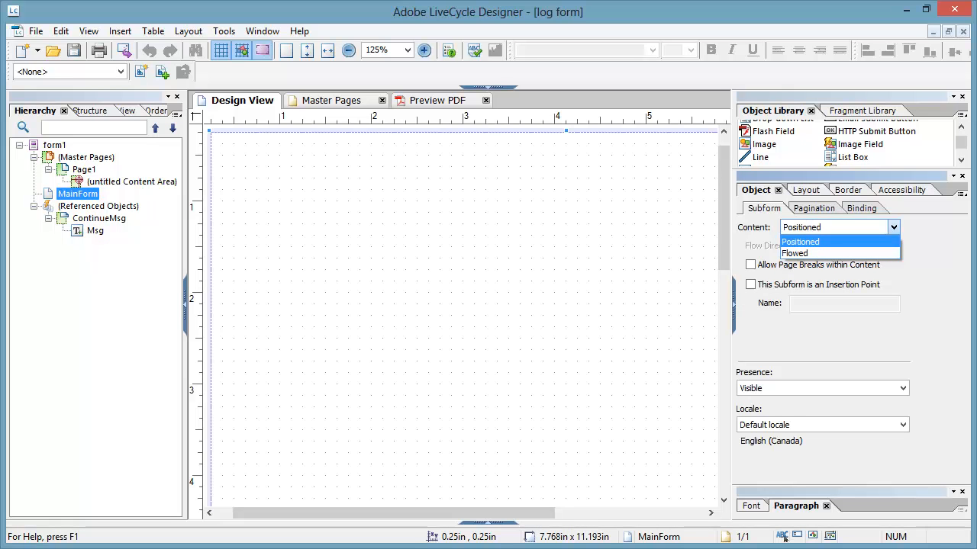
click(839, 253)
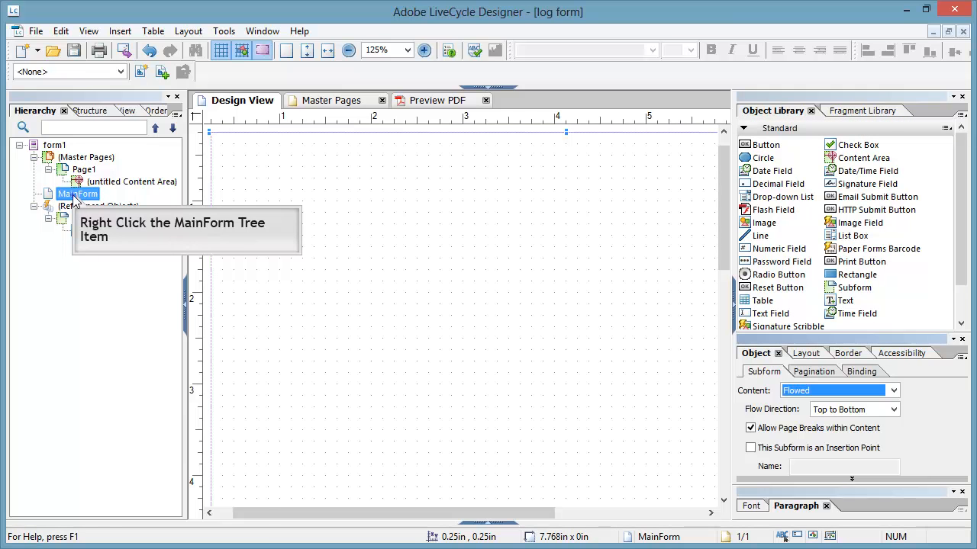
right_click(75, 200)
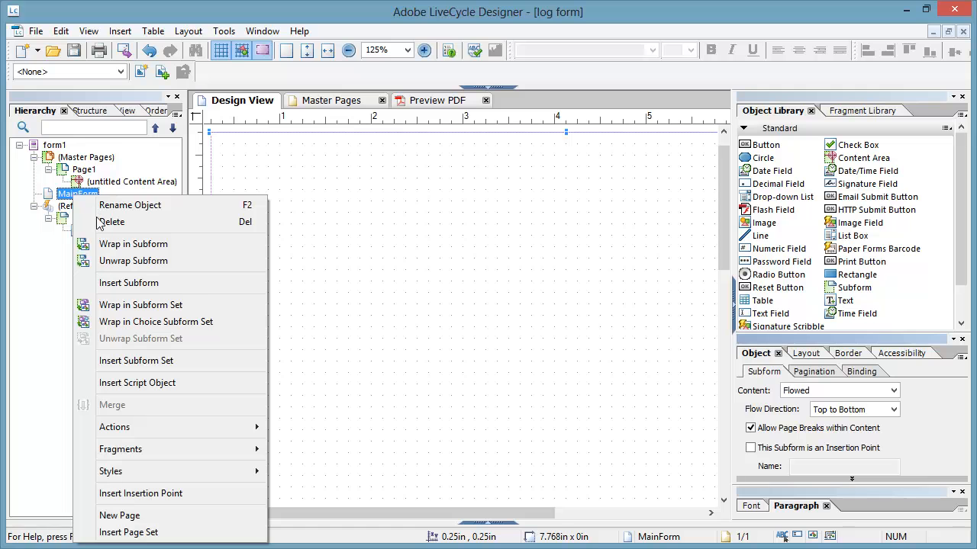
click(114, 283)
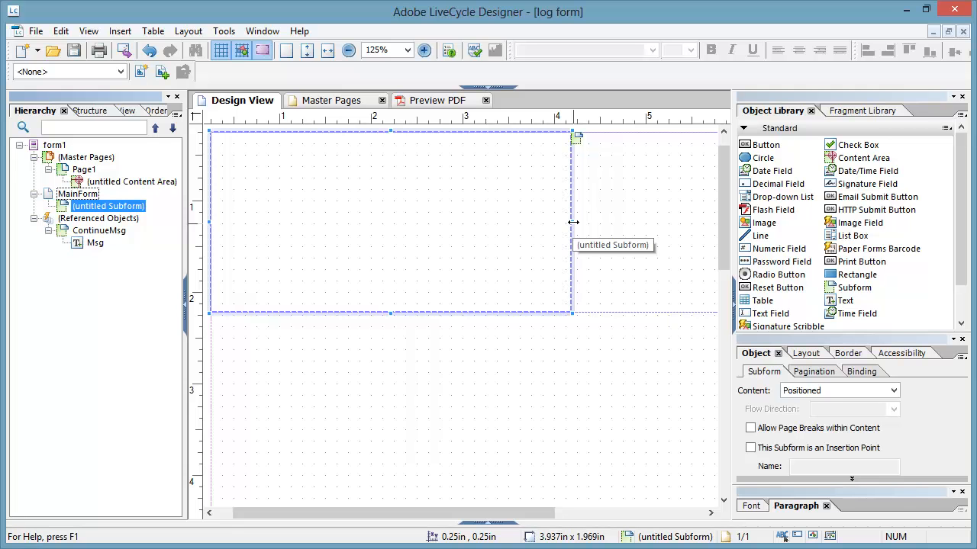
- Widen the new untitled subform to about 7.75 in, the full content width, and rename it as LogEntry
drag(573, 221, 709, 233)
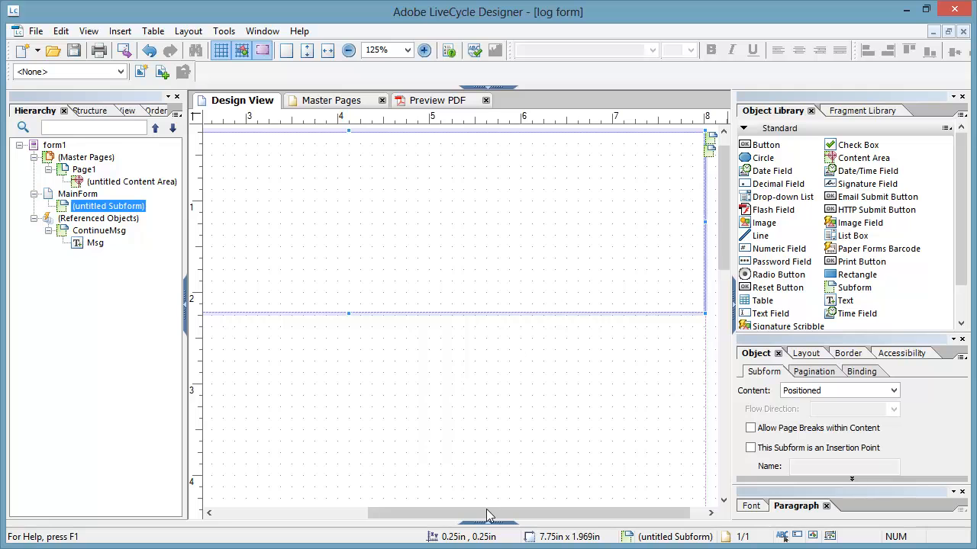
drag(487, 512, 312, 517)
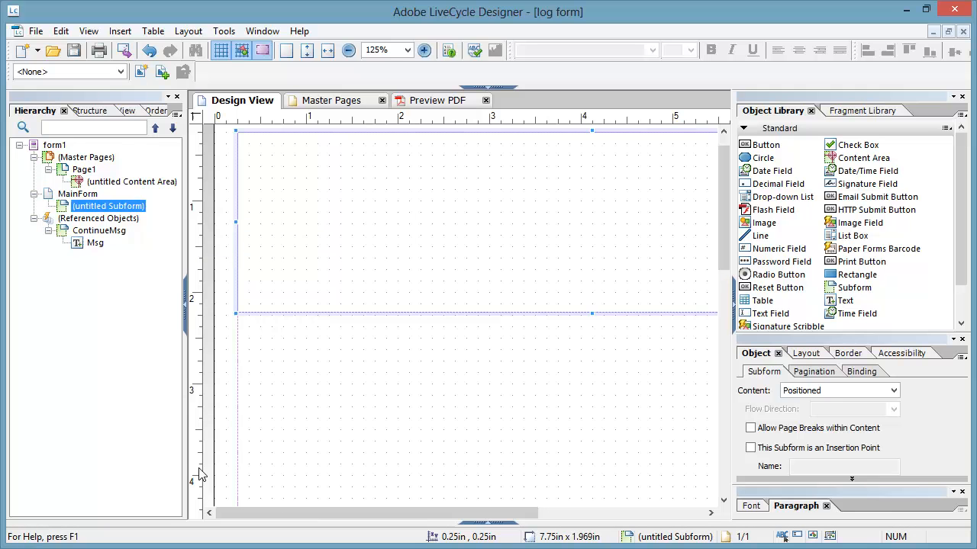
right_click(128, 207)
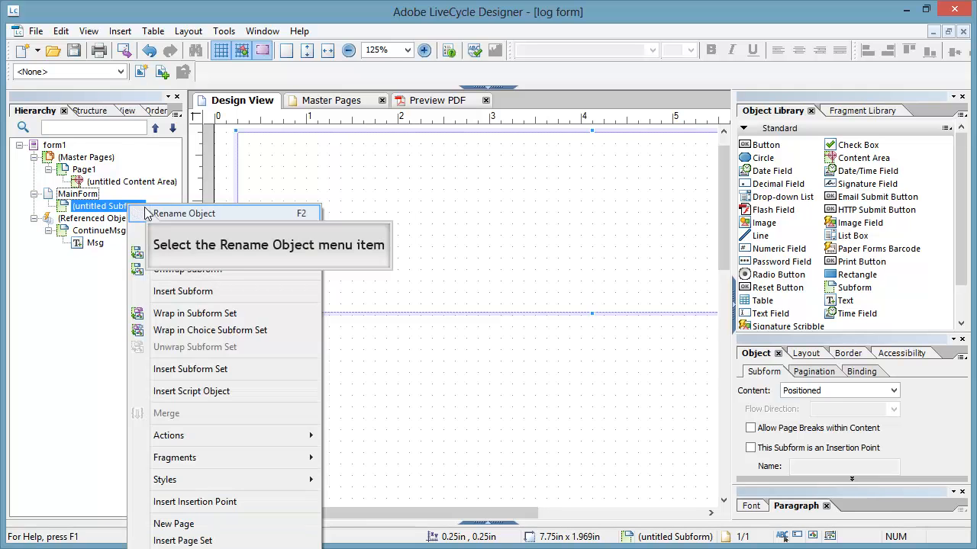
click(146, 210)
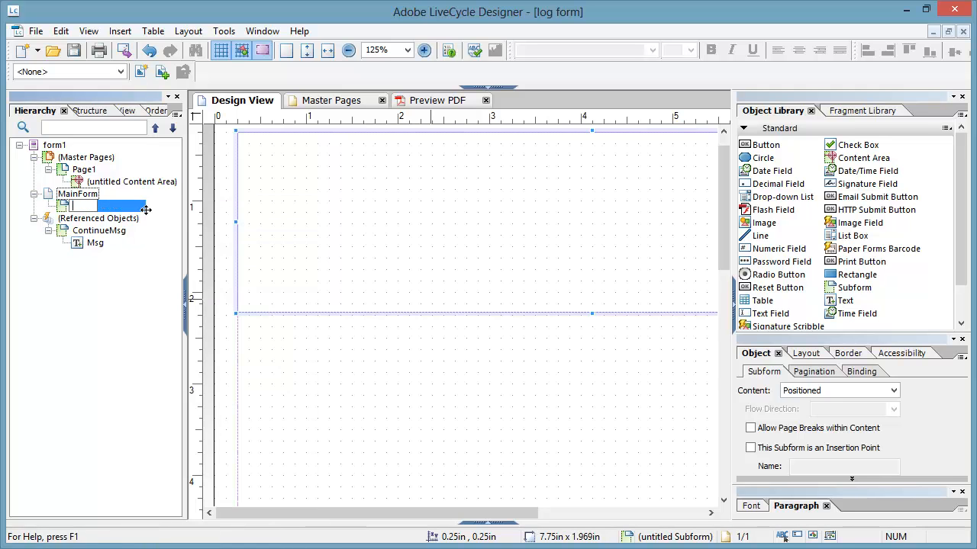
text(LogEntry)
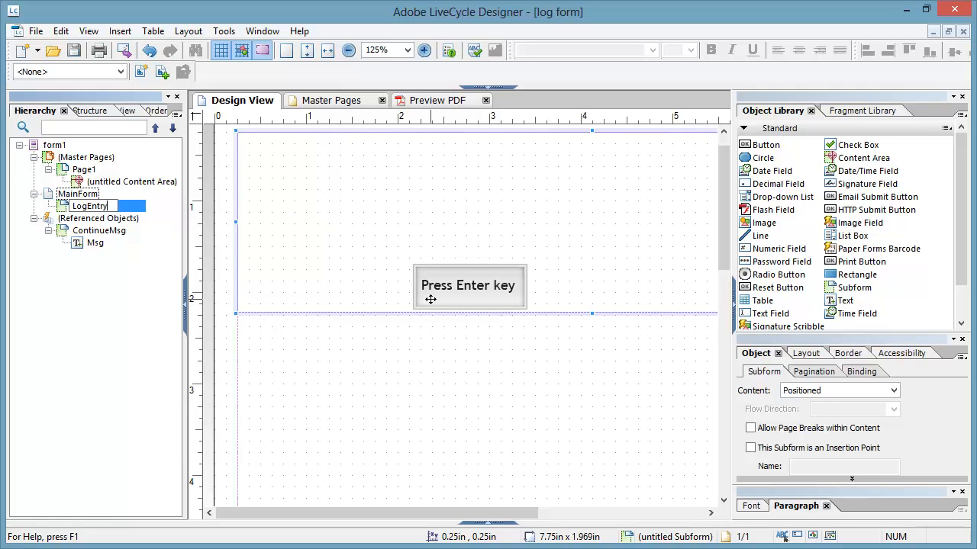
key(Return)
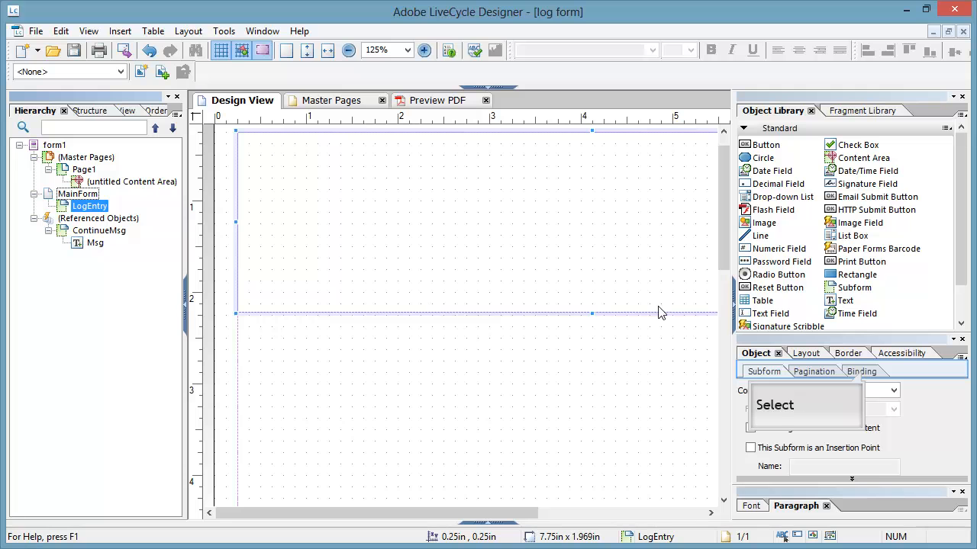
- Set the LogEntry subform to repeat for each data item, with a minimum count of 1 and an initial count of 3
click(864, 373)
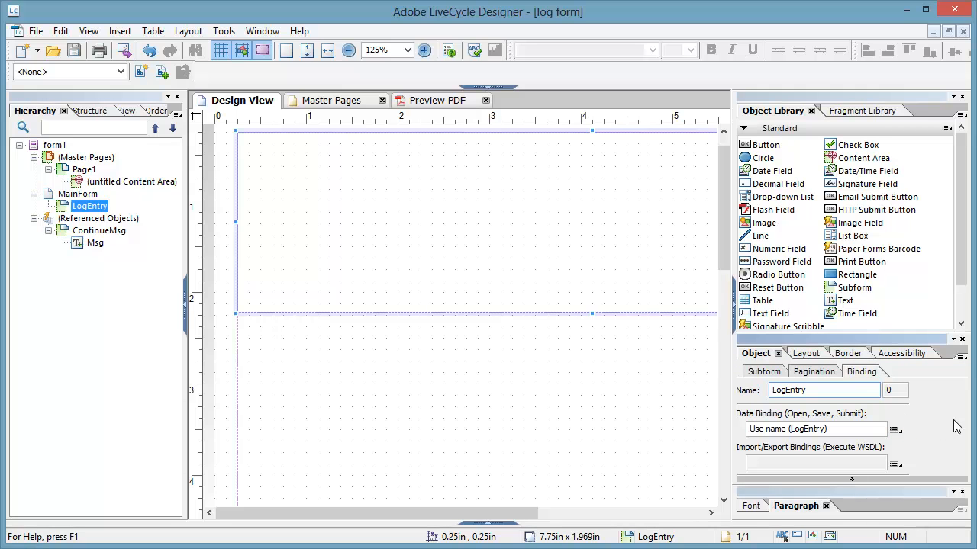
click(853, 480)
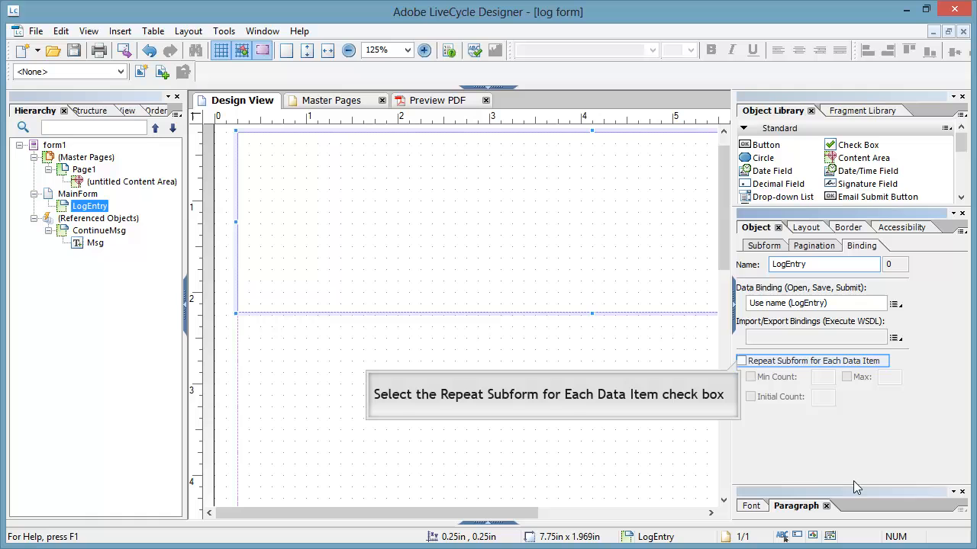
click(741, 360)
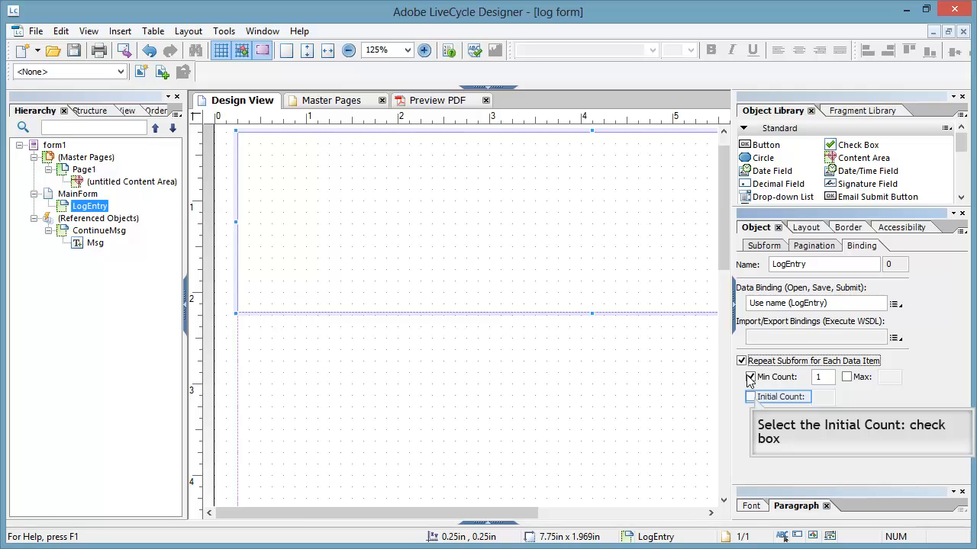
click(750, 398)
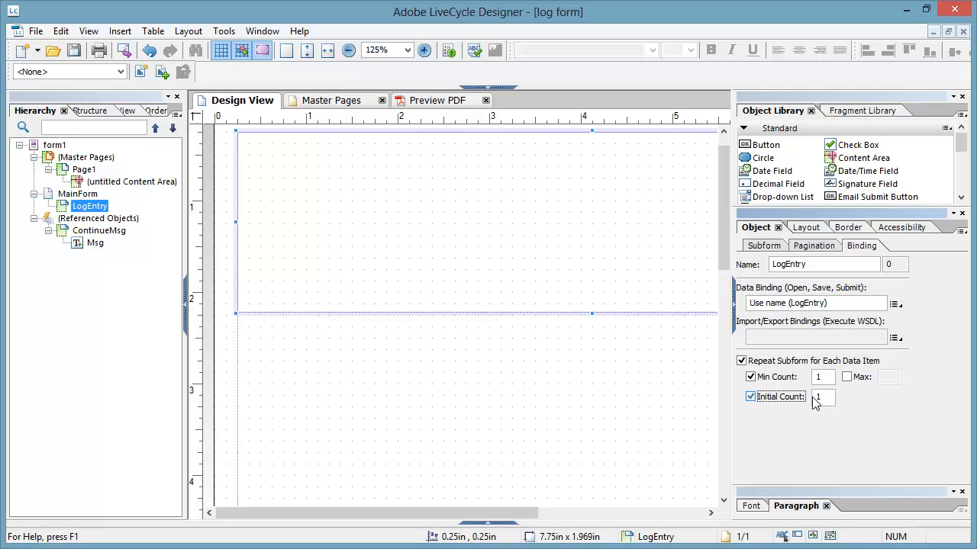
drag(824, 398, 810, 398)
text(3)
key(Return)
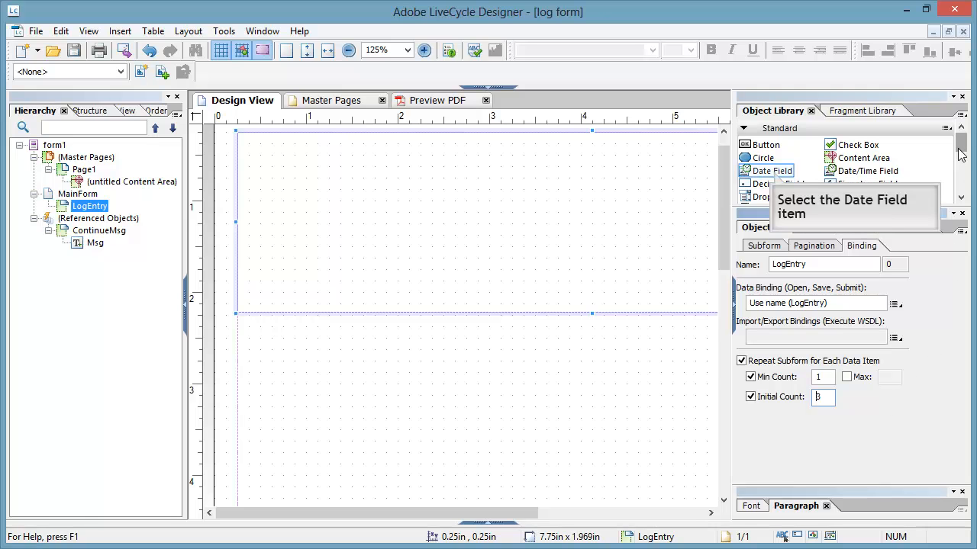
- Add a Date Field inside the LogEntry subform and set its caption position to Top
click(772, 173)
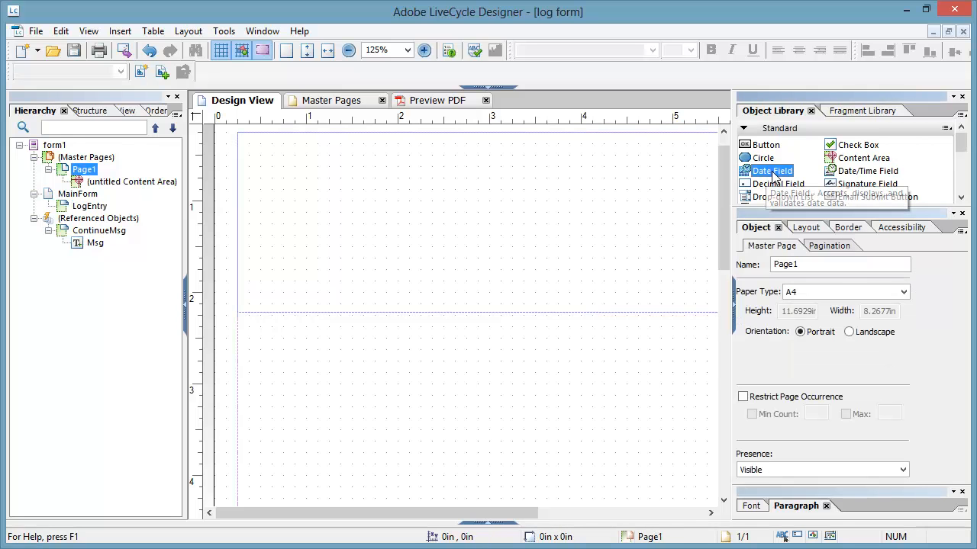
drag(775, 172, 339, 170)
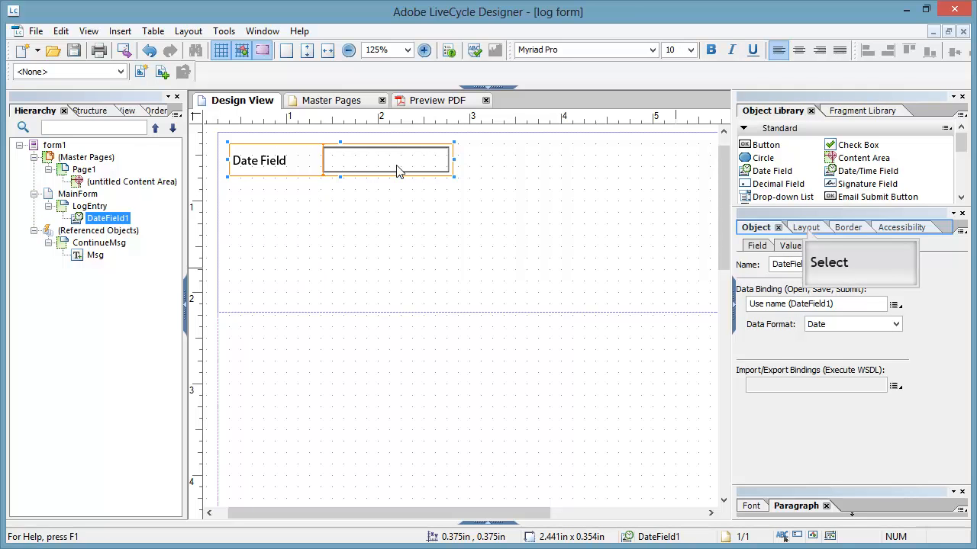
click(806, 228)
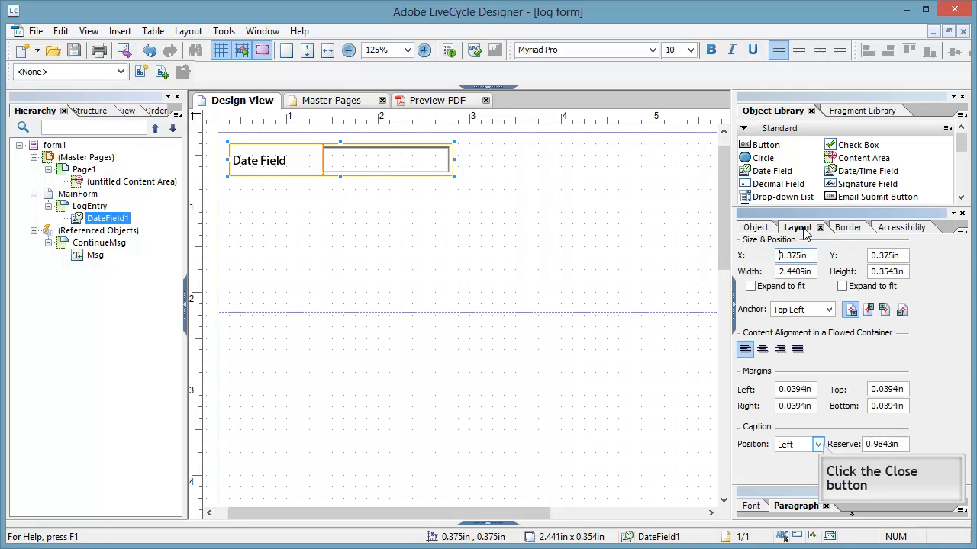
click(818, 444)
click(786, 482)
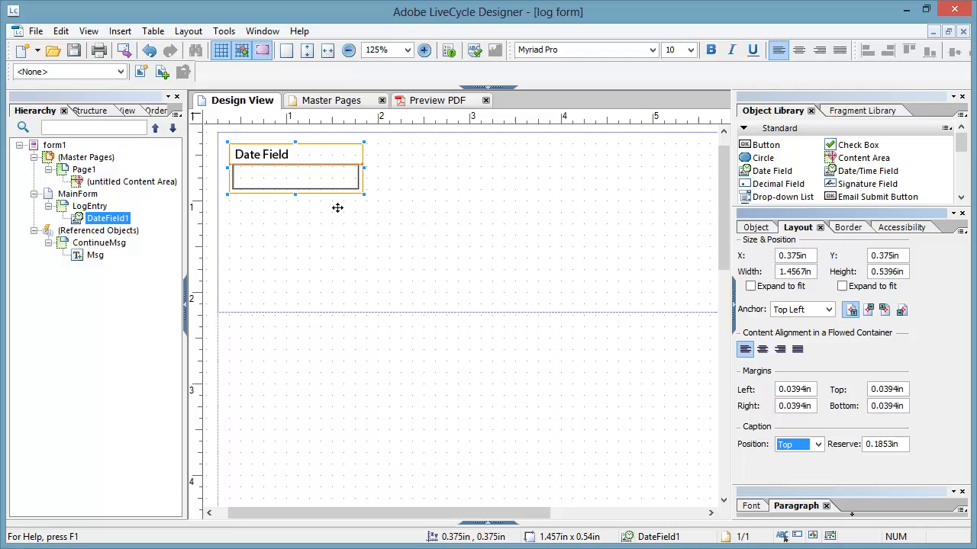
- Move the date field to the subform's upper-left corner at 0.25in, 0.25in and change its caption to "Date Action"
click(337, 182)
drag(337, 182, 189, 136)
double_click(290, 144)
click(283, 156)
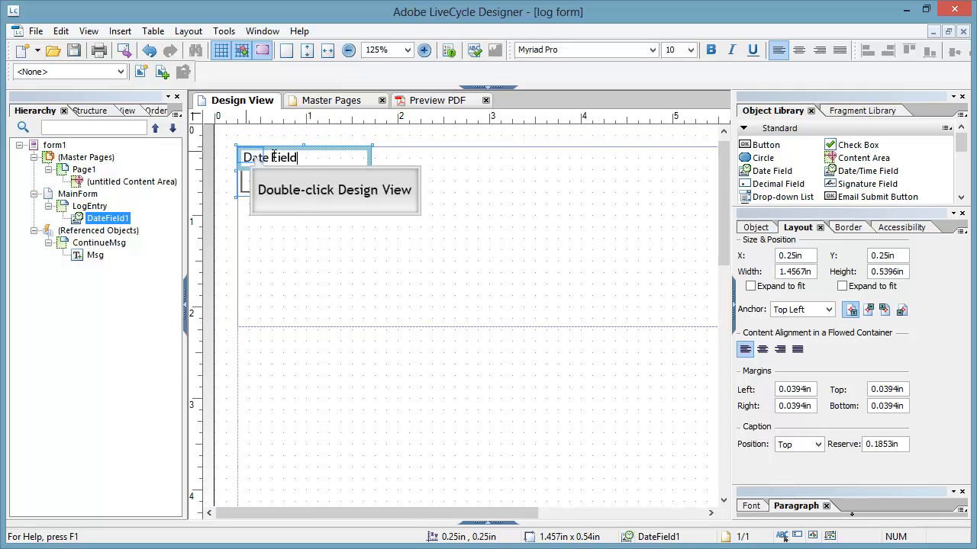
double_click(254, 156)
click(295, 157)
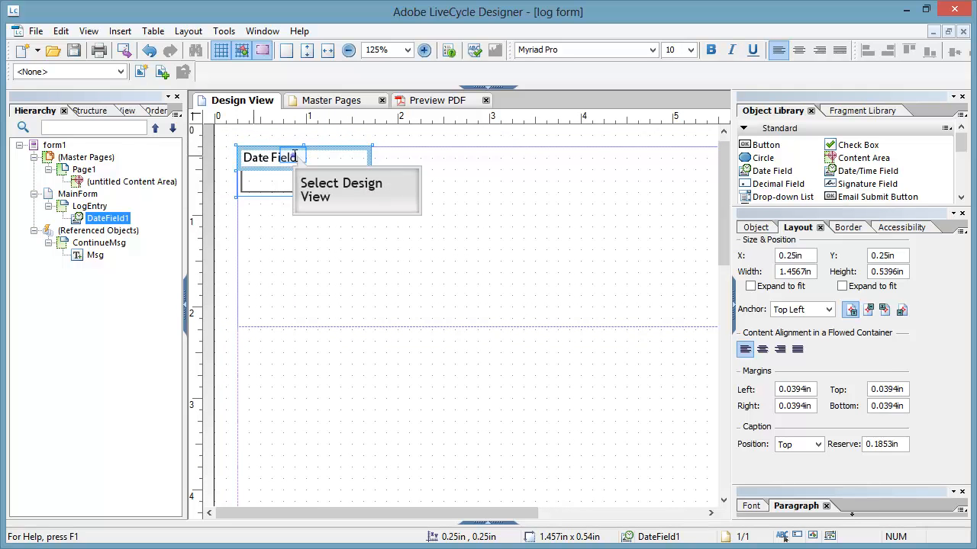
triple_click(295, 157)
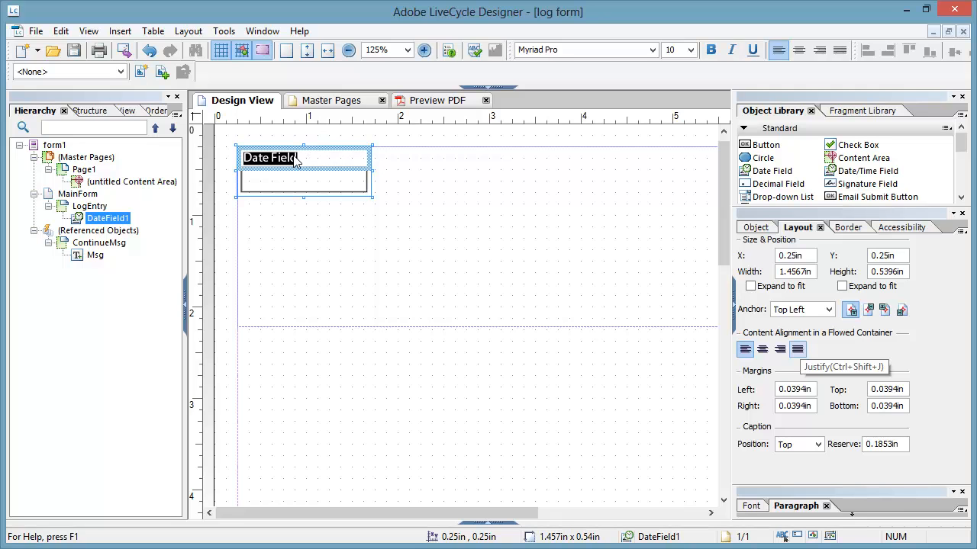
text(Date Ac)
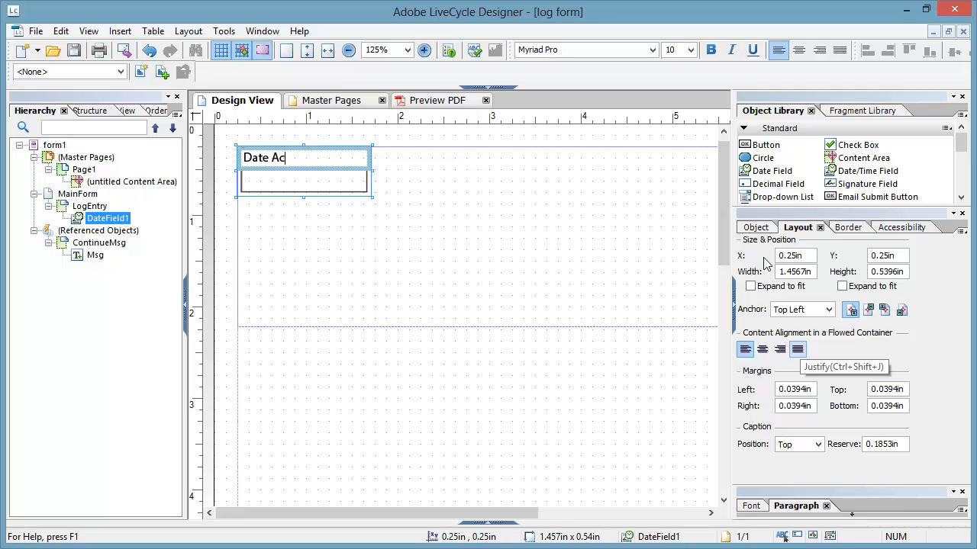
text(tion)
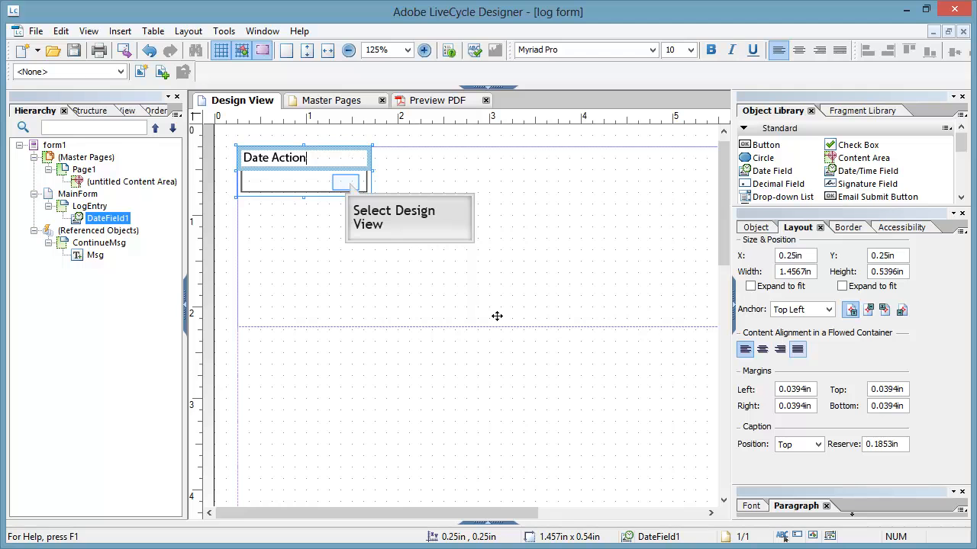
click(345, 182)
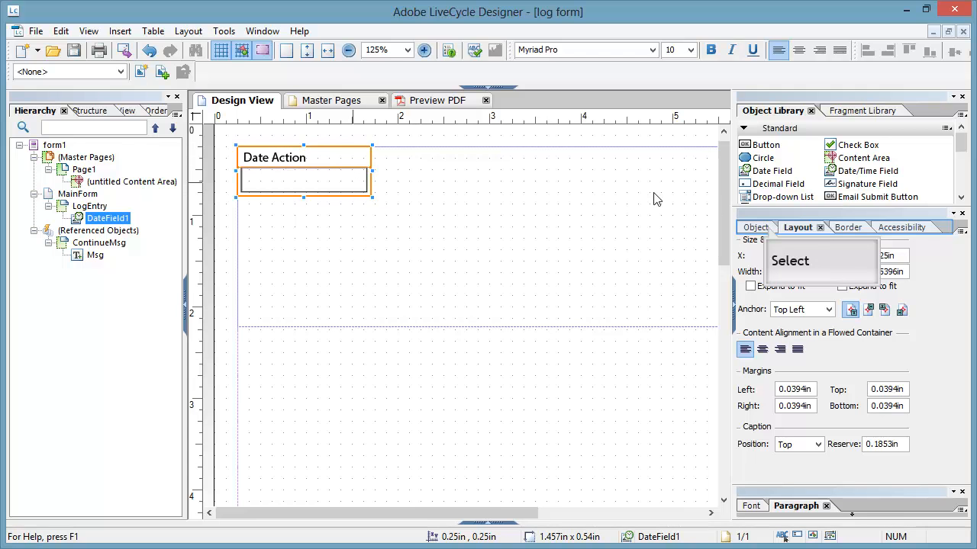
- Rename the date field as DateAction and open its display pattern options
click(756, 227)
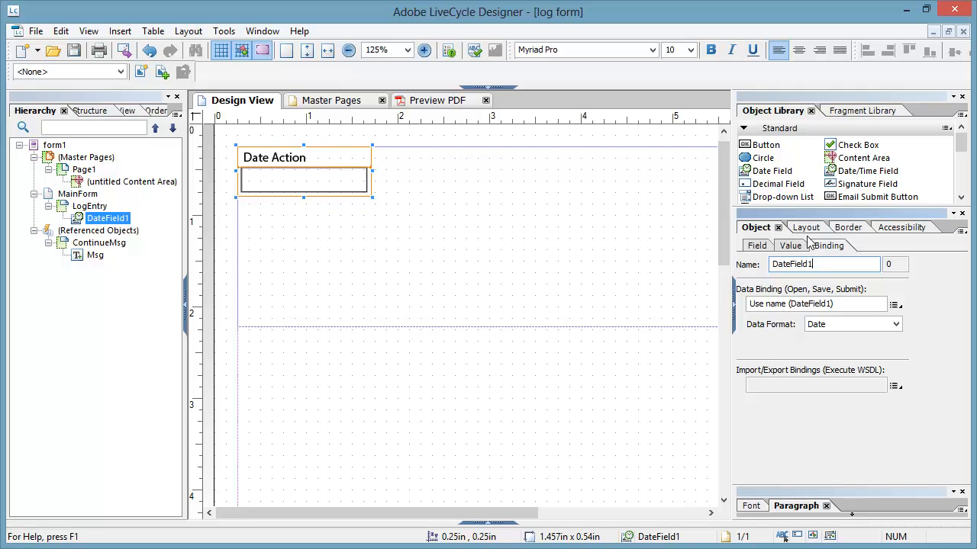
drag(820, 265, 754, 267)
text(Da)
text(te)
text(Ac)
text(ion)
key(Return)
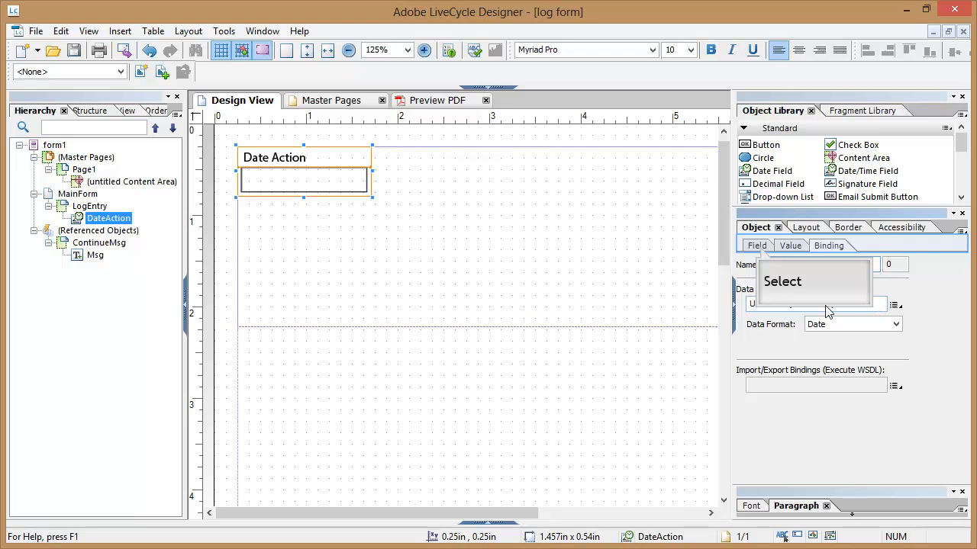
click(758, 247)
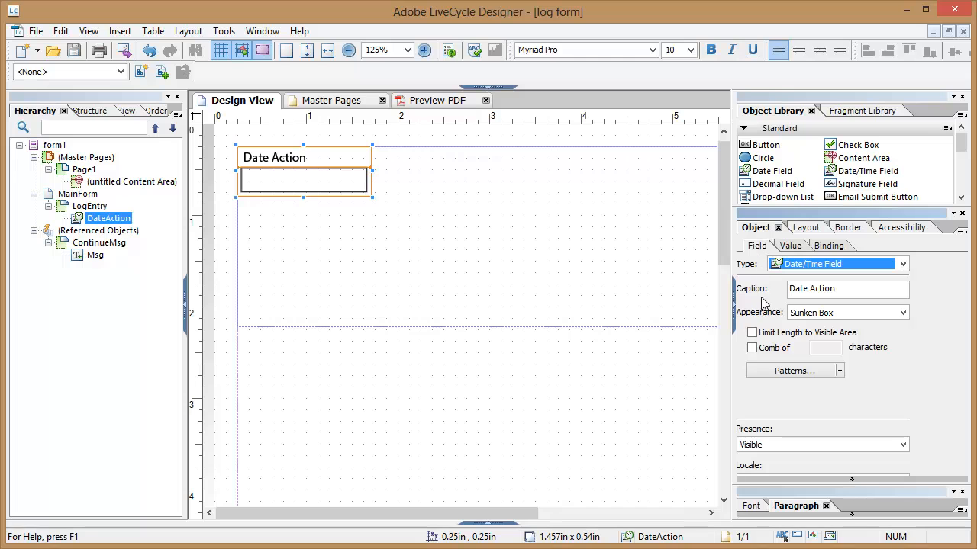
click(839, 371)
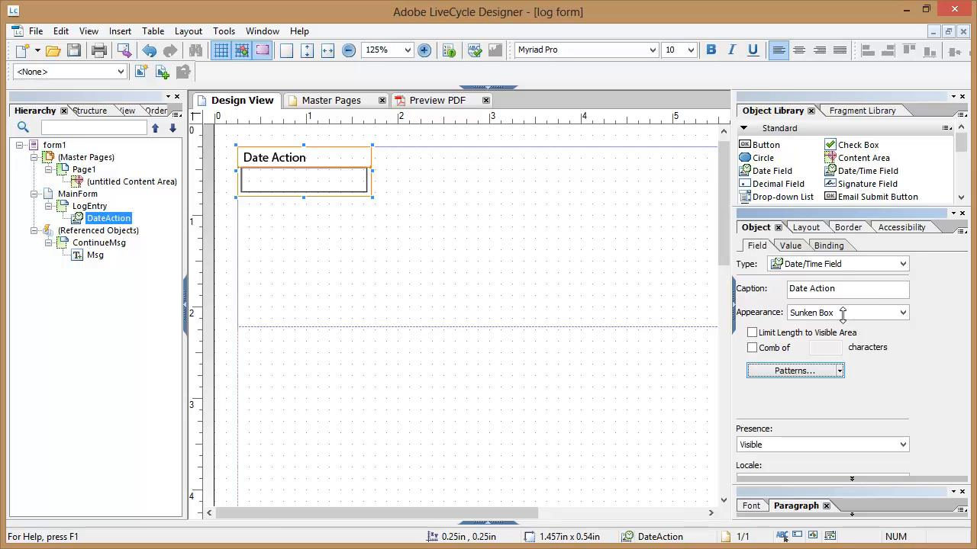
- Add a Numeric Field to the right of Date Action in LogEntry and set its caption position to Top
drag(836, 207, 838, 227)
drag(960, 153, 962, 177)
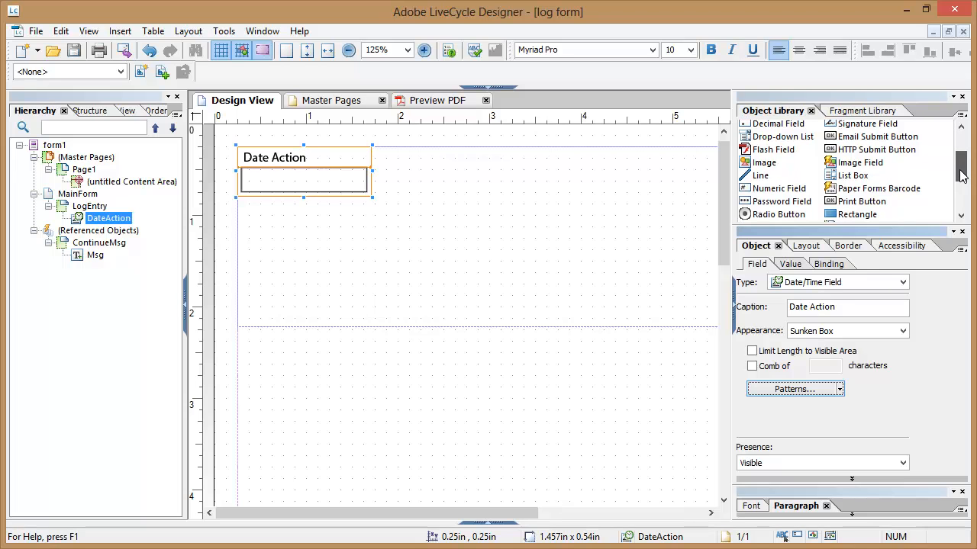
click(764, 191)
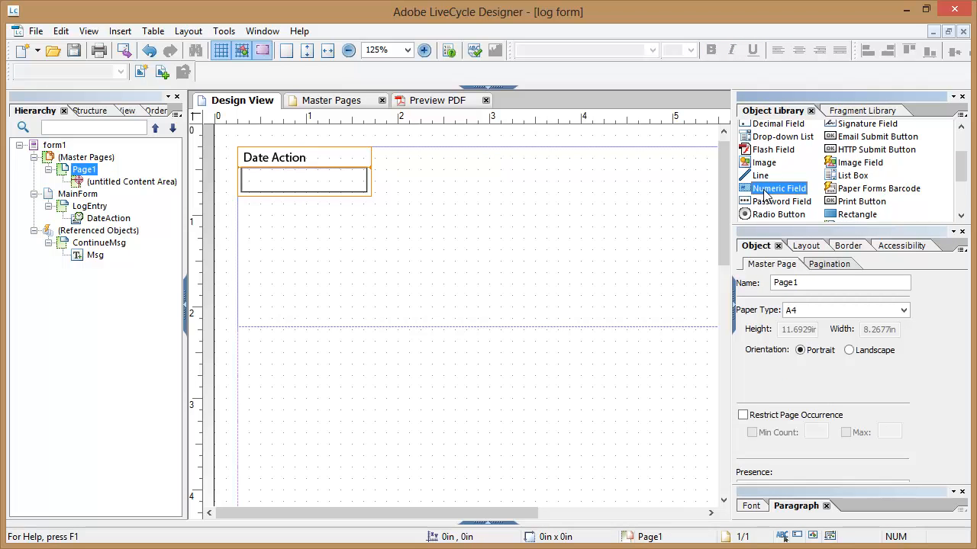
drag(765, 192, 451, 181)
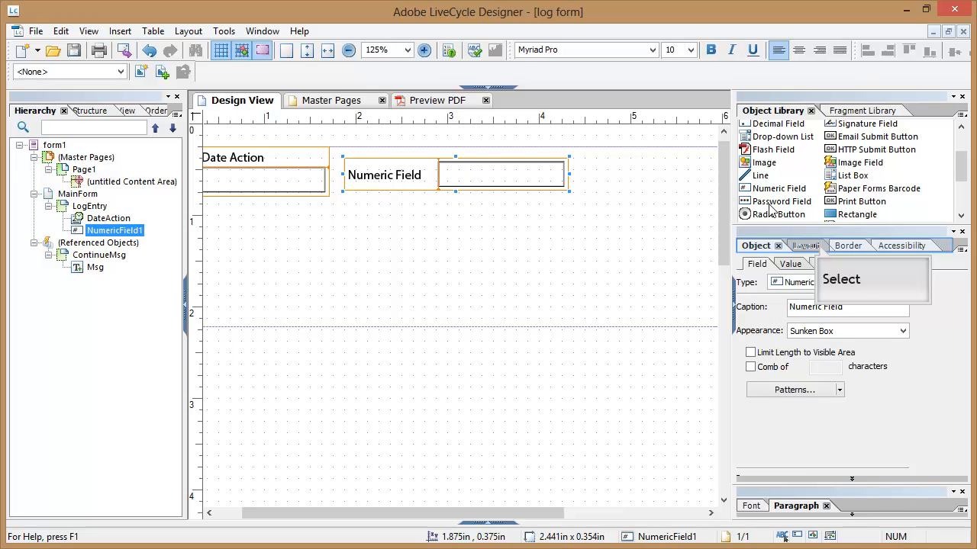
click(817, 244)
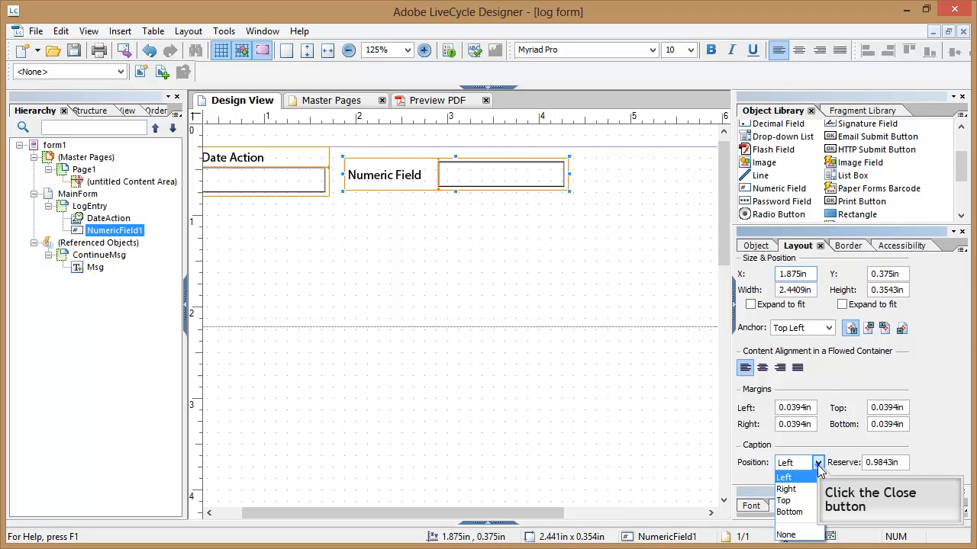
click(798, 501)
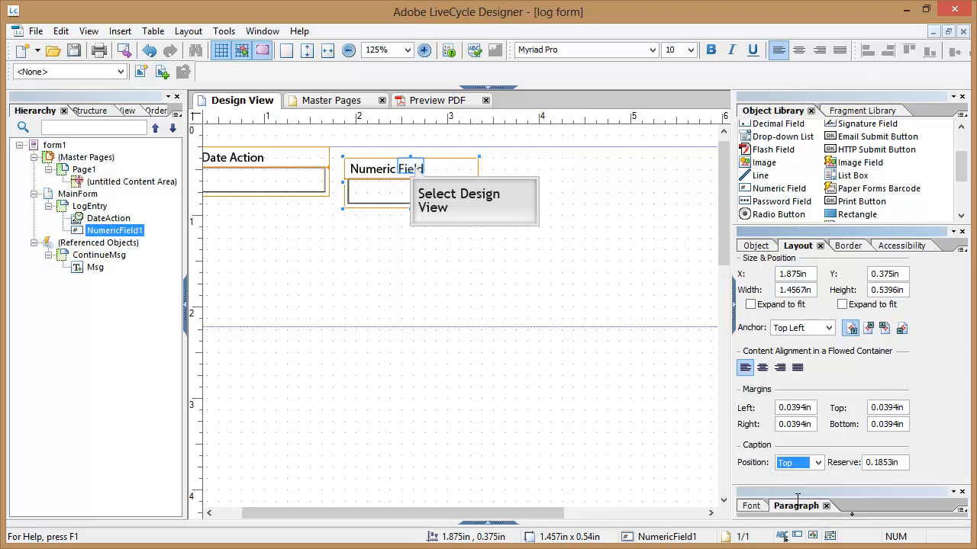
- Change the numeric field's caption to "No of Hours" and move it beside Date Action at 1.75in, 0.25in
double_click(412, 169)
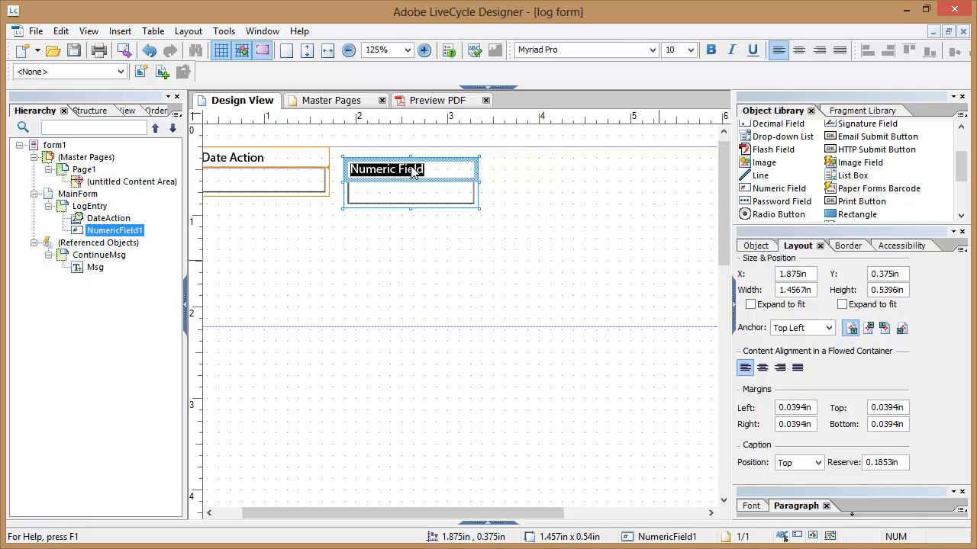
text(No of HOur)
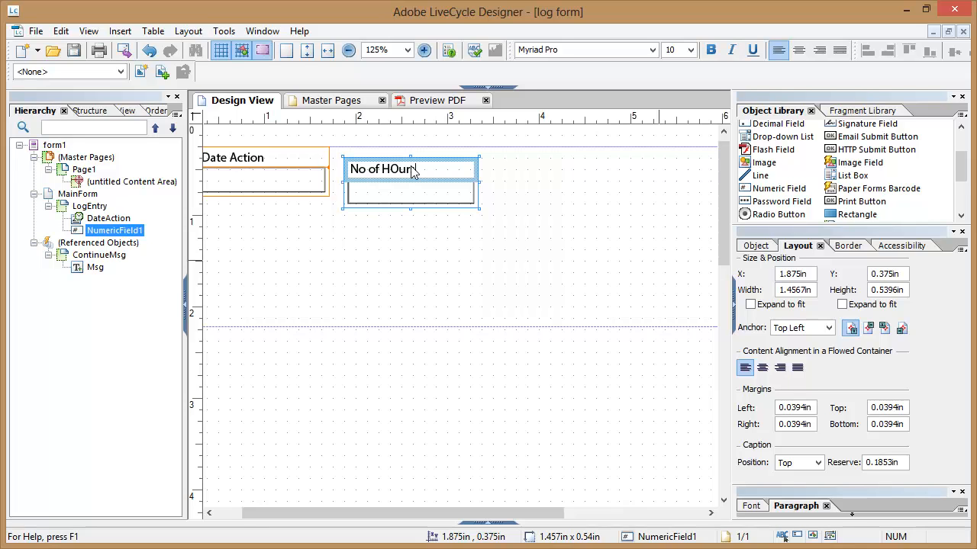
key(BackSpace)
key(BackSpace)
key(BackSpace)
text(ours)
mouse_move(433, 205)
mouse_down()
mouse_move(431, 191)
mouse_move(424, 200)
mouse_up()
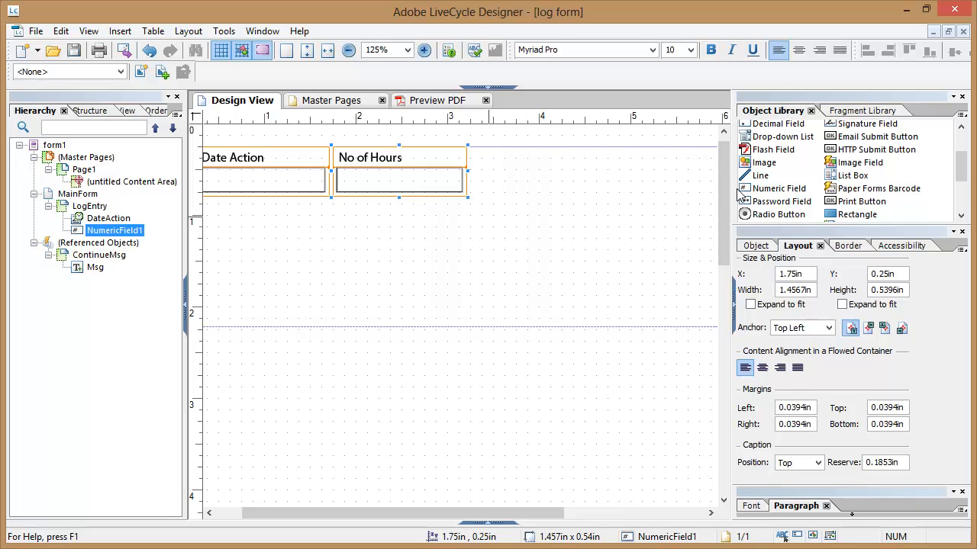
- Add a Text Field to the right of No of Hours in LogEntry and set its caption position to Top
drag(963, 173, 963, 197)
mouse_move(845, 151)
mouse_down()
mouse_move(824, 155)
mouse_move(842, 162)
mouse_up()
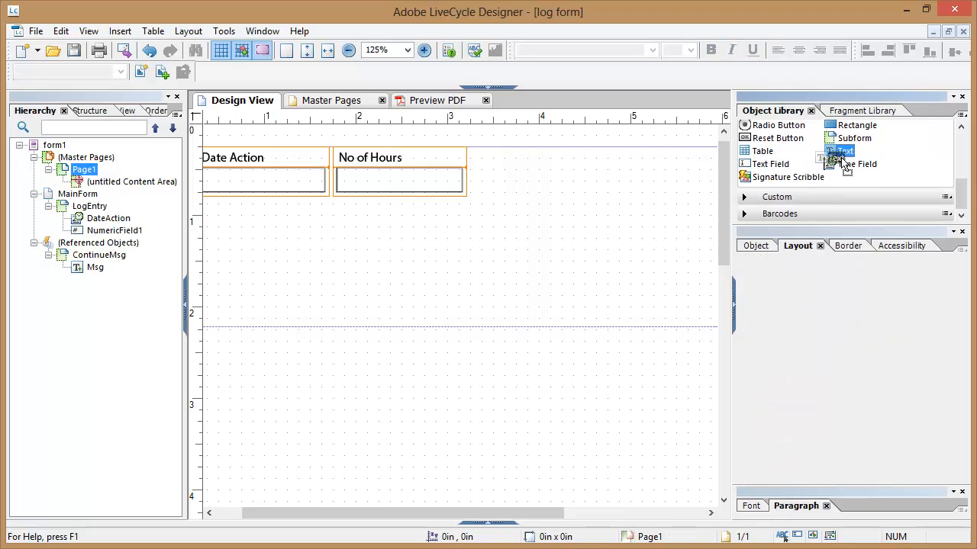
click(776, 164)
drag(776, 165, 569, 193)
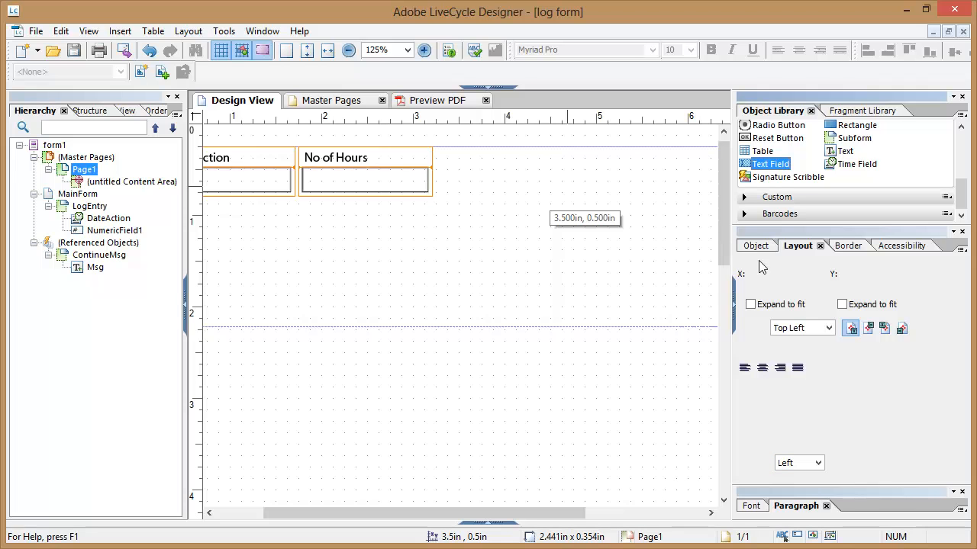
click(818, 465)
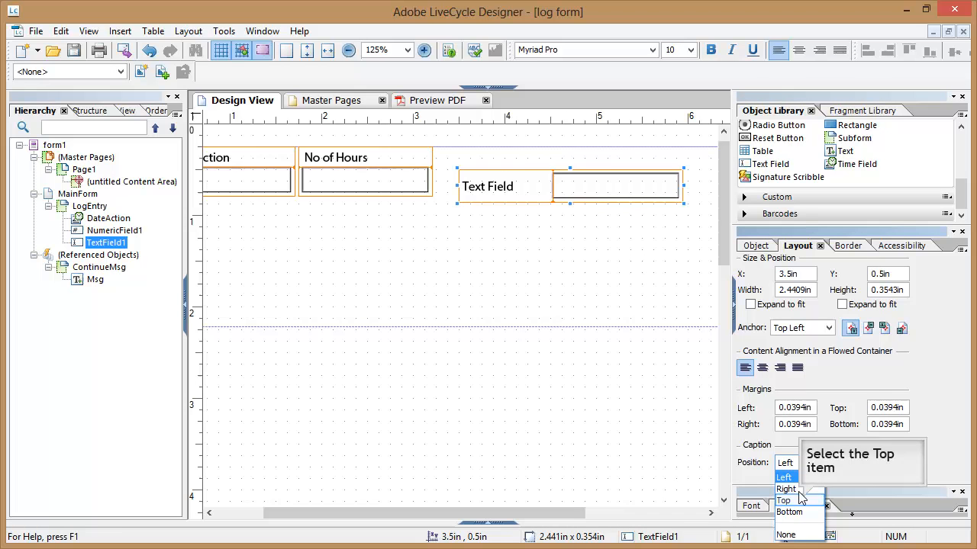
click(789, 501)
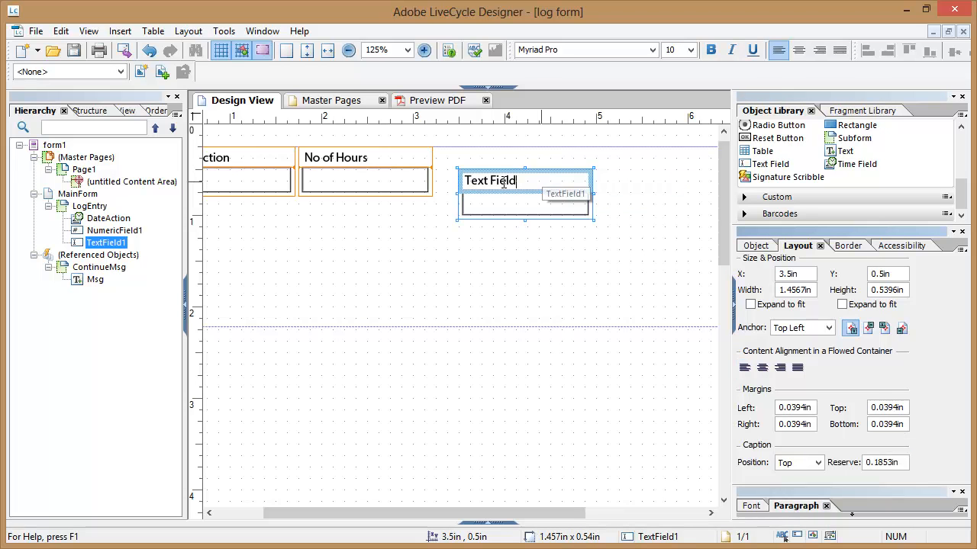
- Change the text field's caption to "Report"
drag(538, 181, 456, 189)
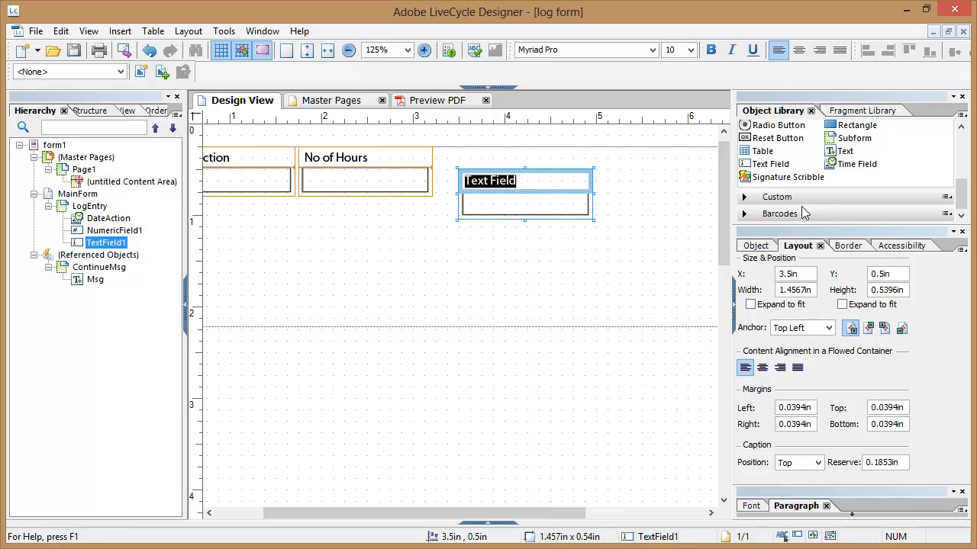
text(Report)
key(Return)
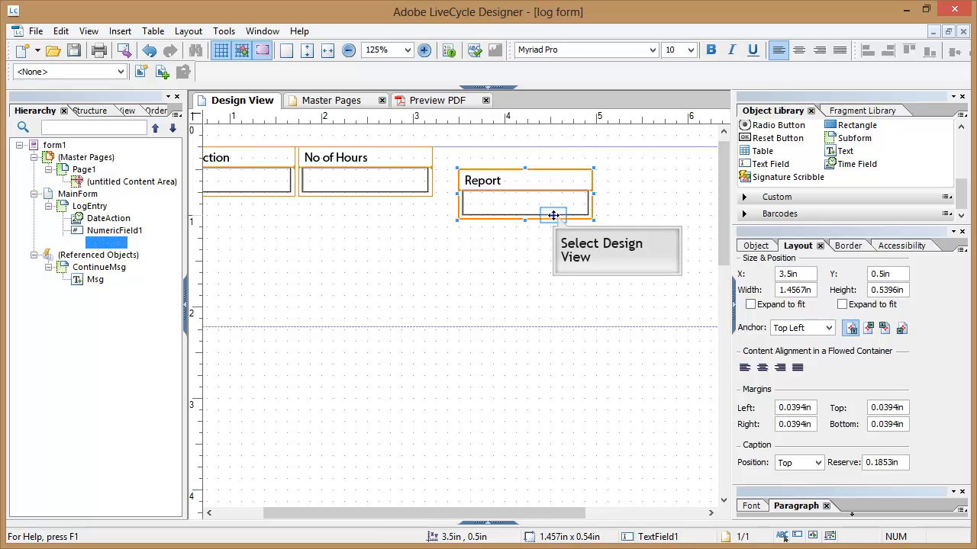
- Move the Report field beside No of Hours at 3.25in, 0.25in and enlarge it to 4.75in wide by 0.875in high
drag(554, 212, 535, 192)
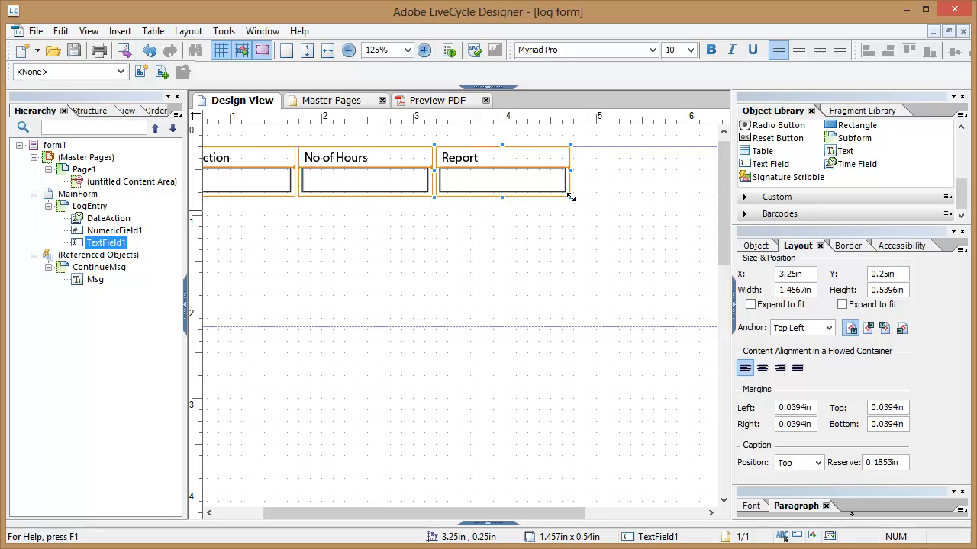
drag(571, 198, 698, 192)
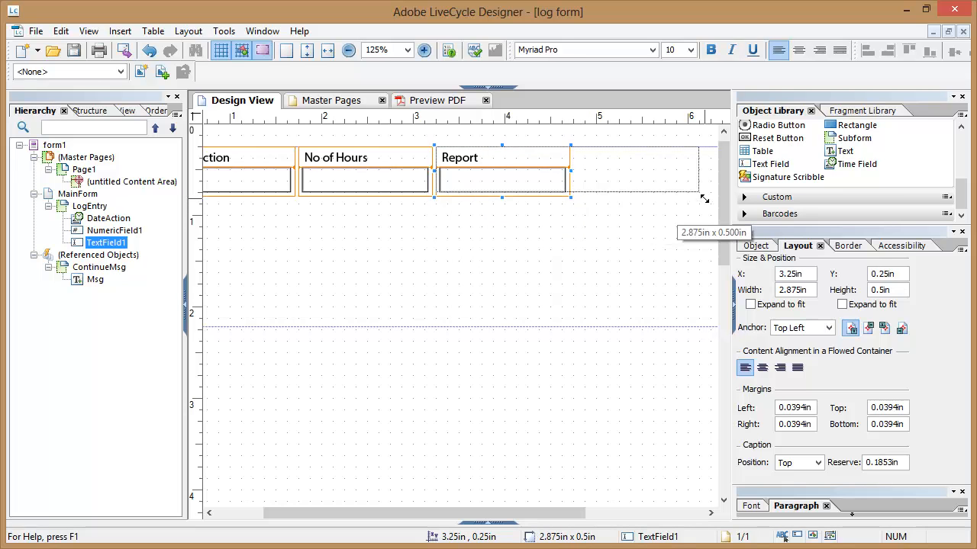
click(349, 51)
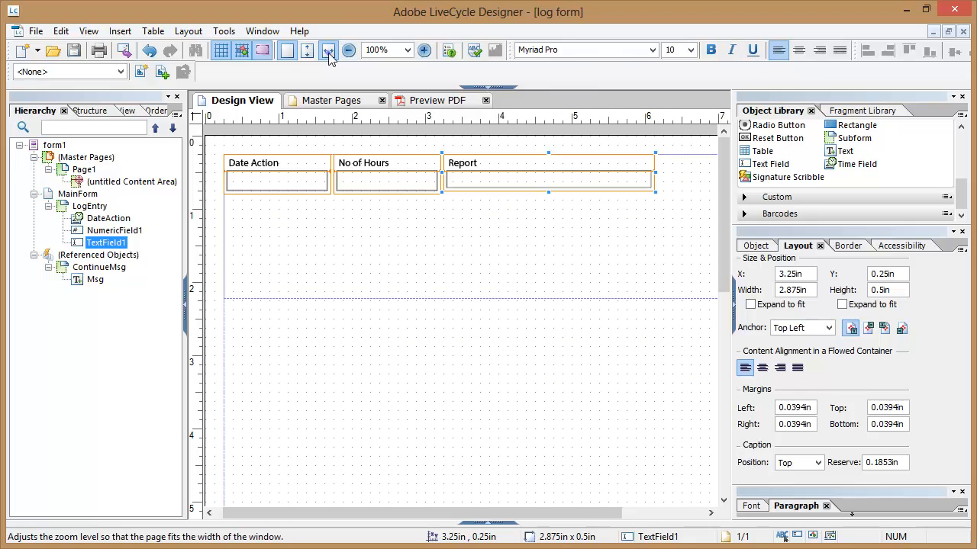
click(329, 51)
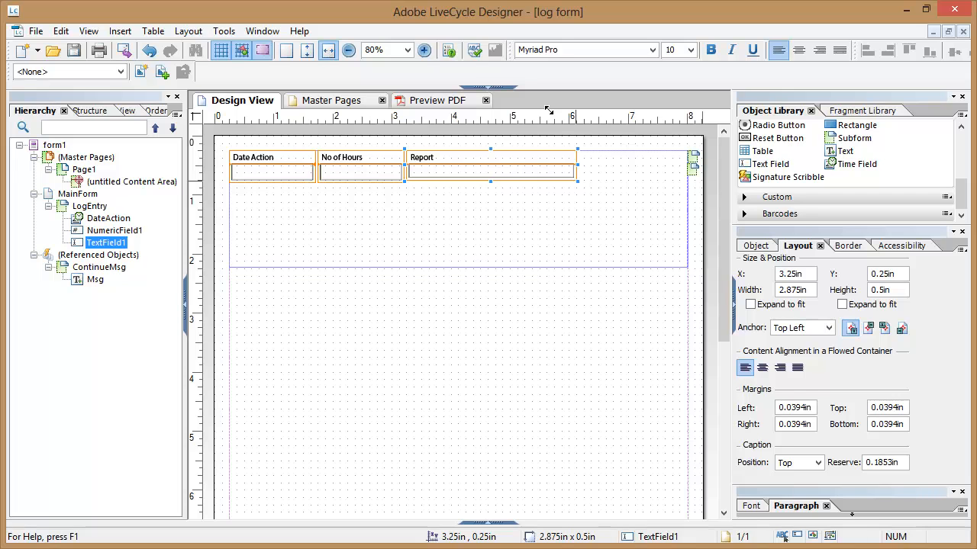
drag(586, 185, 683, 204)
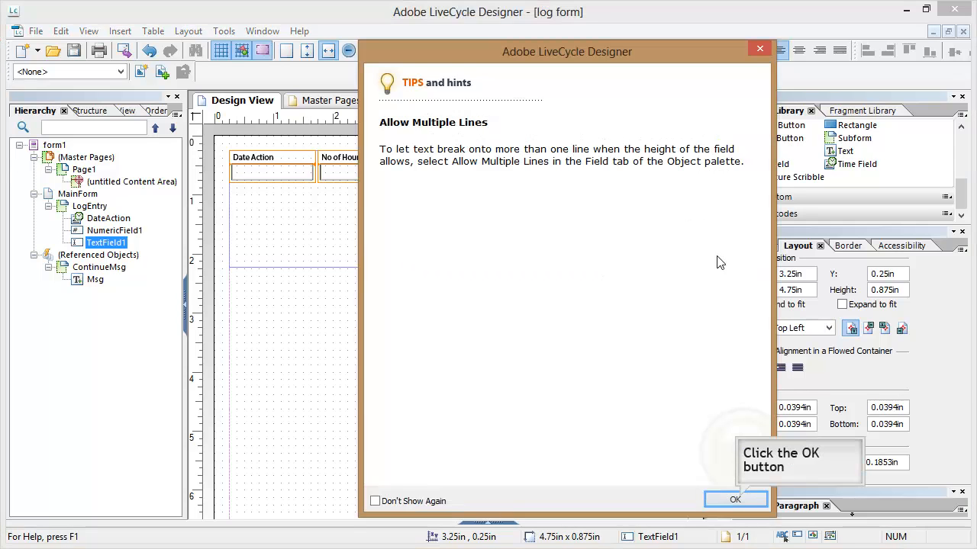
click(735, 499)
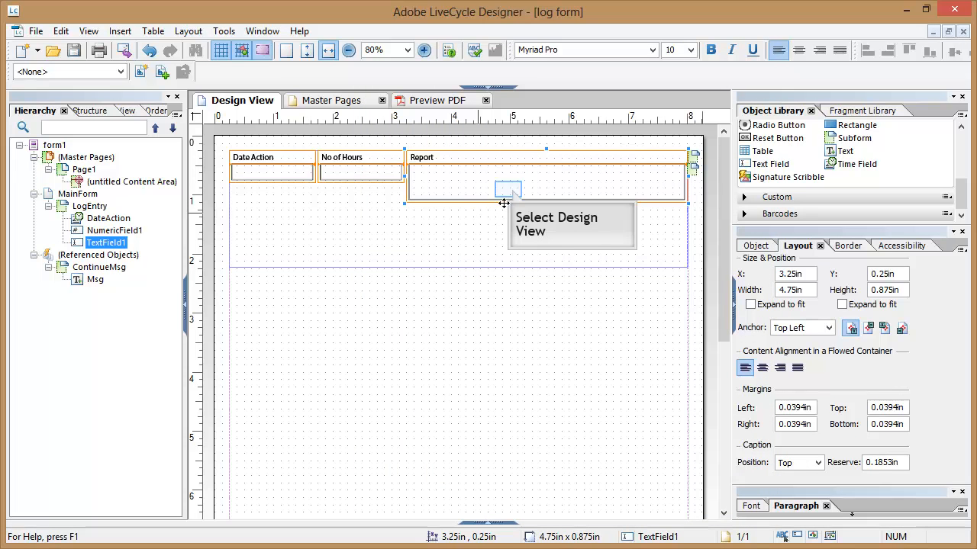
- Allow multiple lines in the Report text field
click(507, 191)
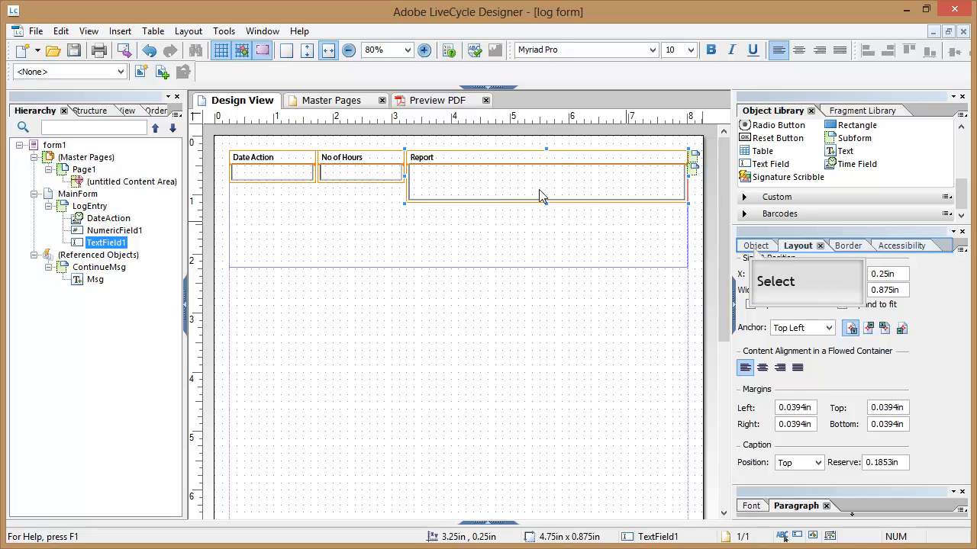
click(754, 247)
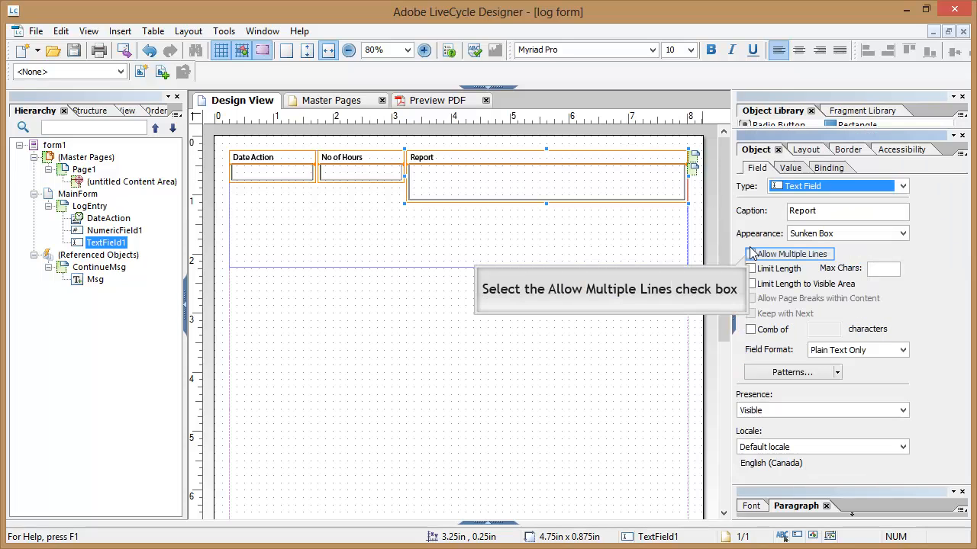
click(750, 255)
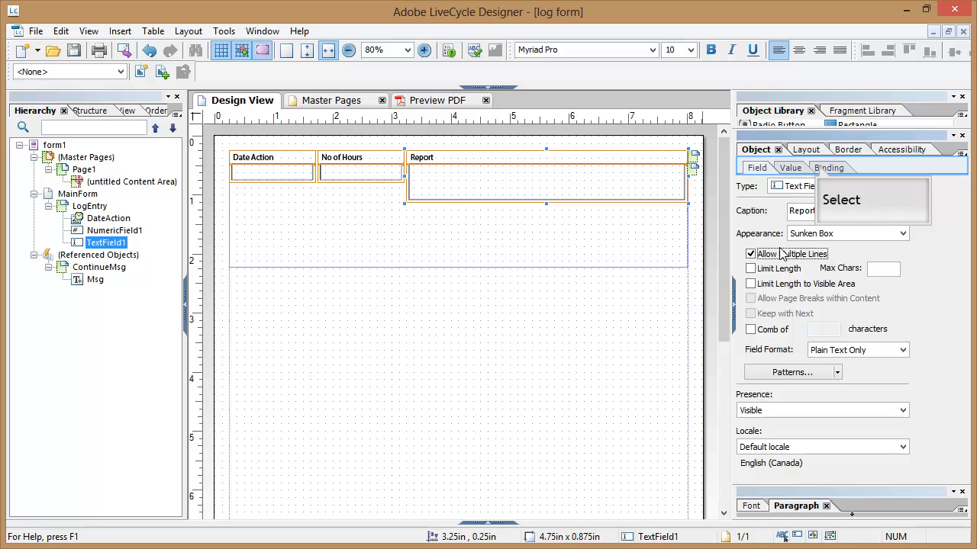
- Change the Report text field's binding name to "Report"
click(819, 170)
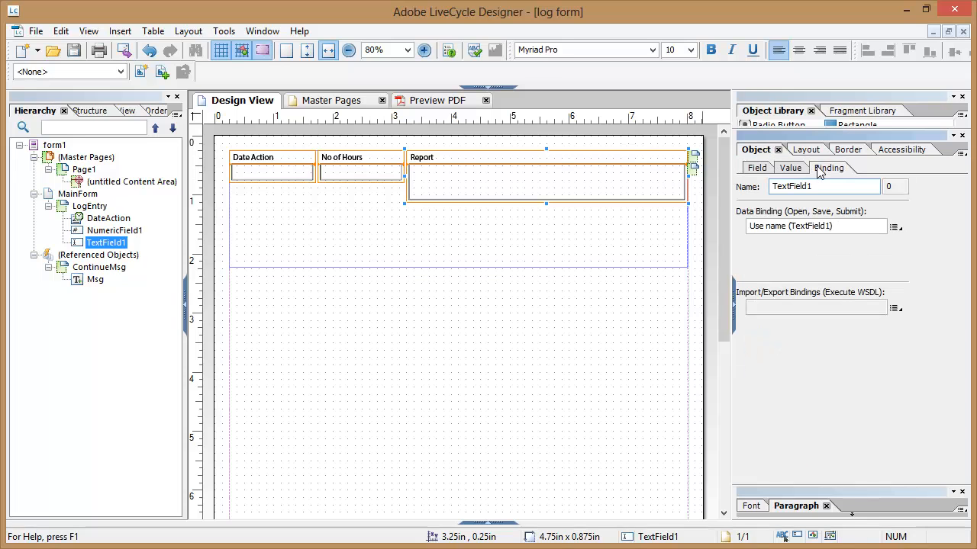
drag(820, 189, 749, 185)
text(Report)
key(Return)
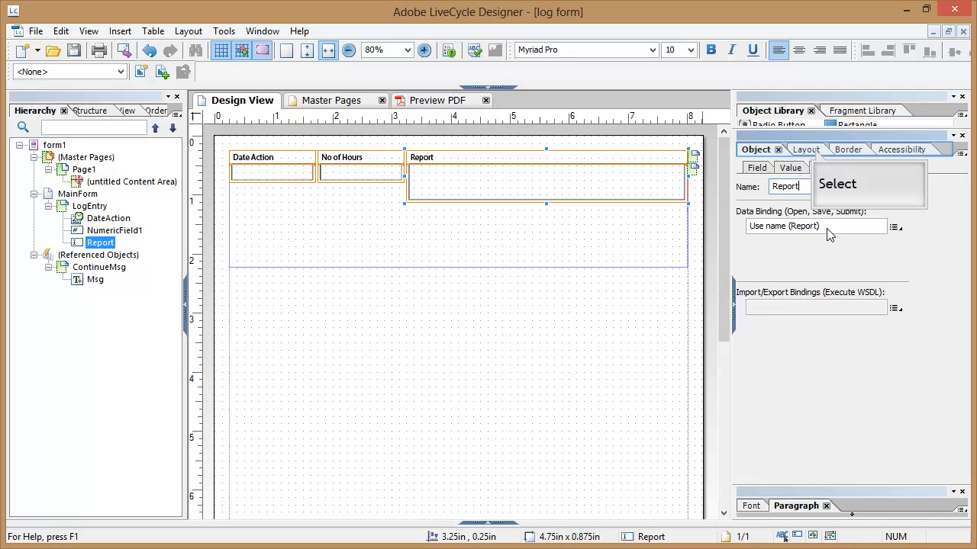
- Let the Report field's height expand to fit and align its caption and value vertically to the top
click(811, 151)
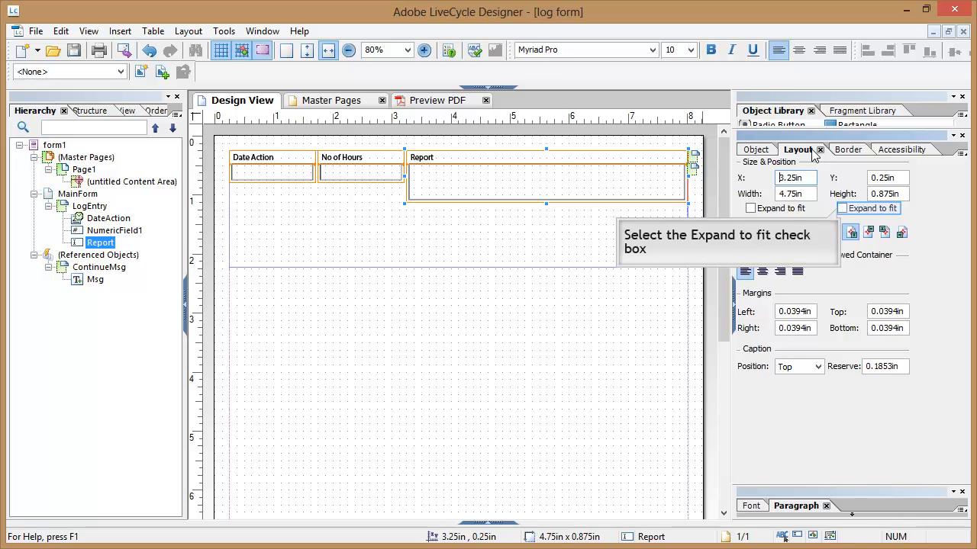
click(841, 209)
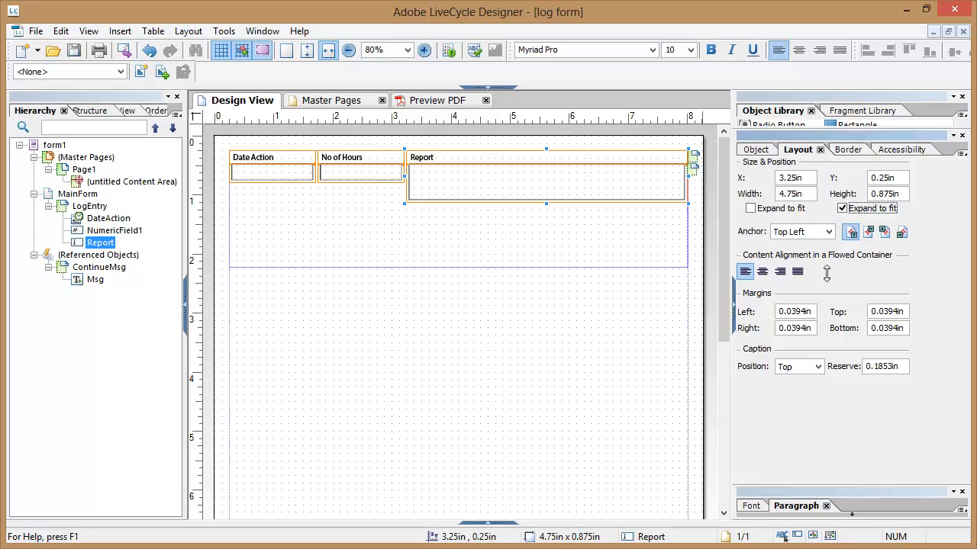
drag(821, 485, 831, 327)
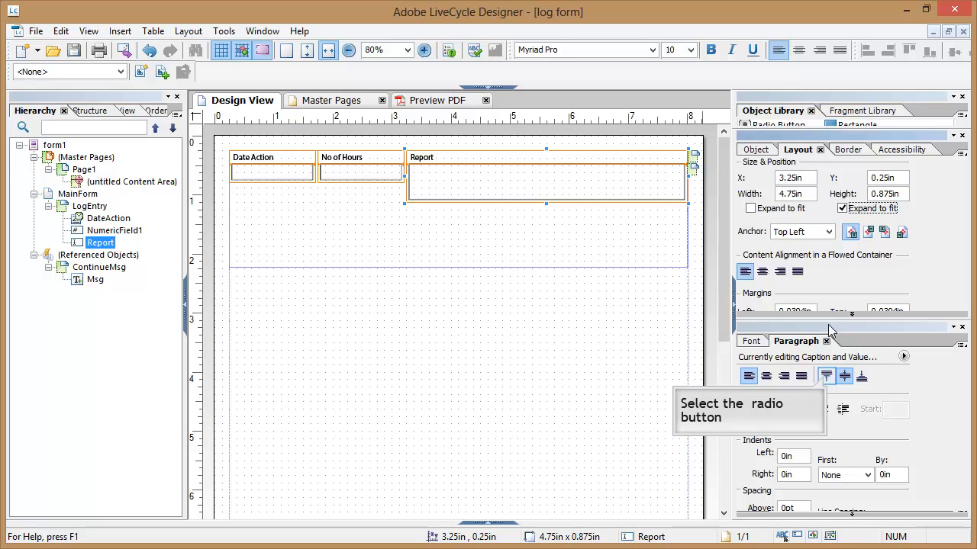
click(827, 377)
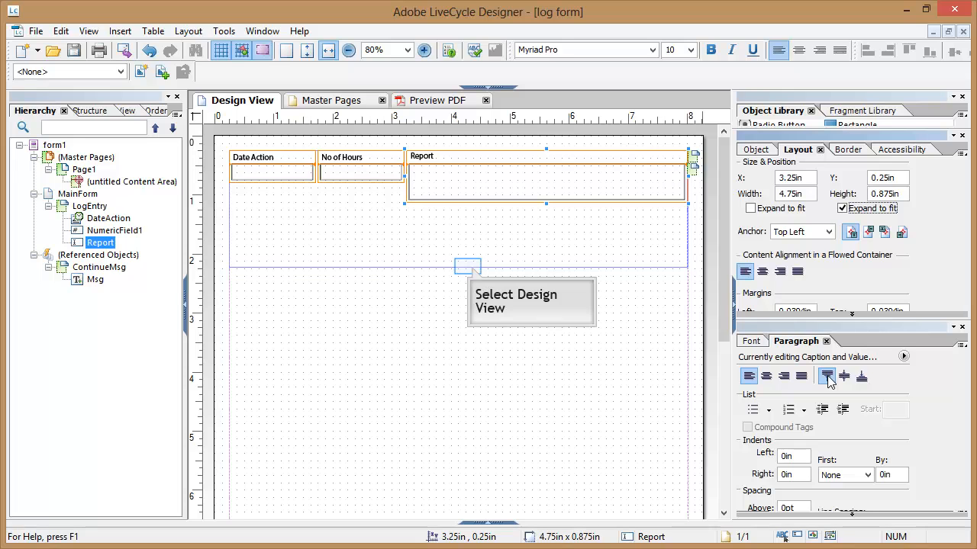
- Shorten the LogEntry subform to 1in high and narrow the Report field to 3.75in wide
click(467, 267)
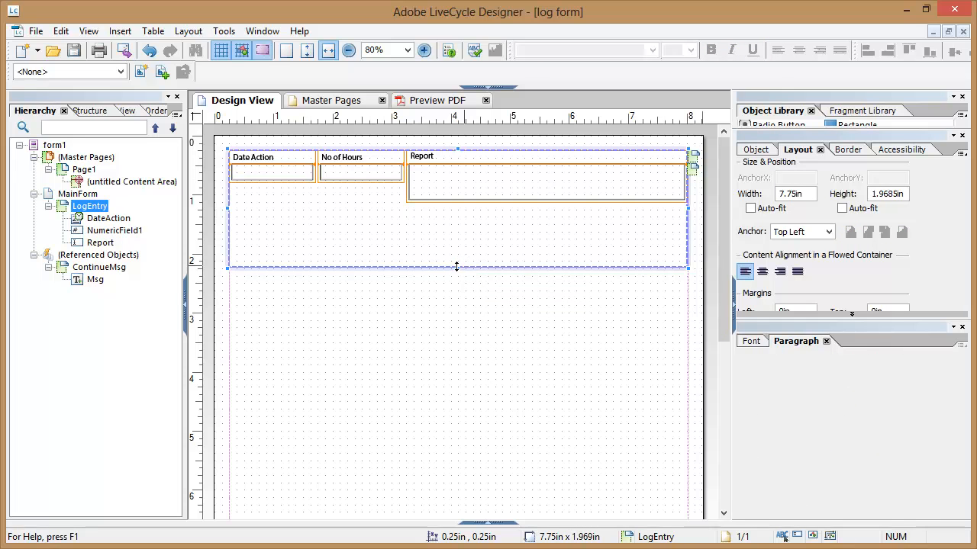
drag(456, 267, 458, 211)
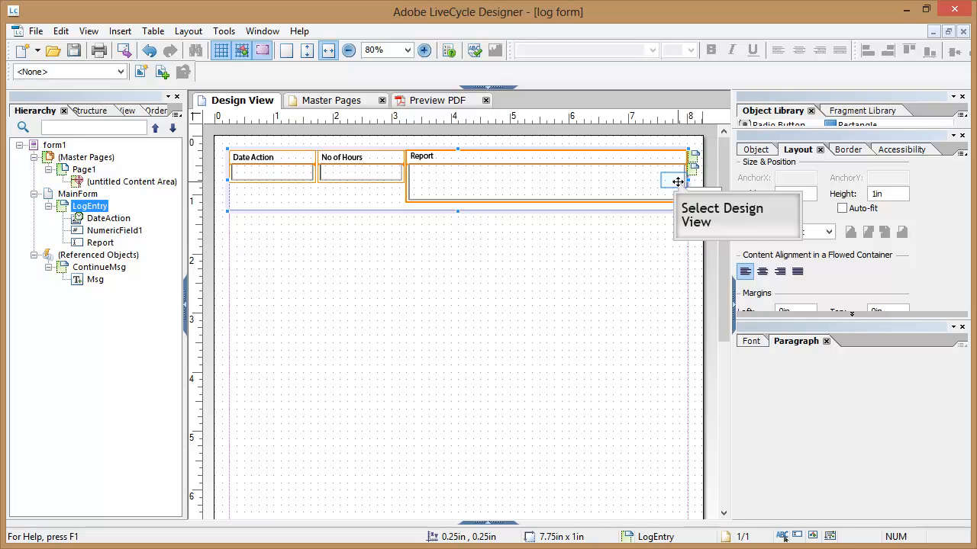
click(674, 180)
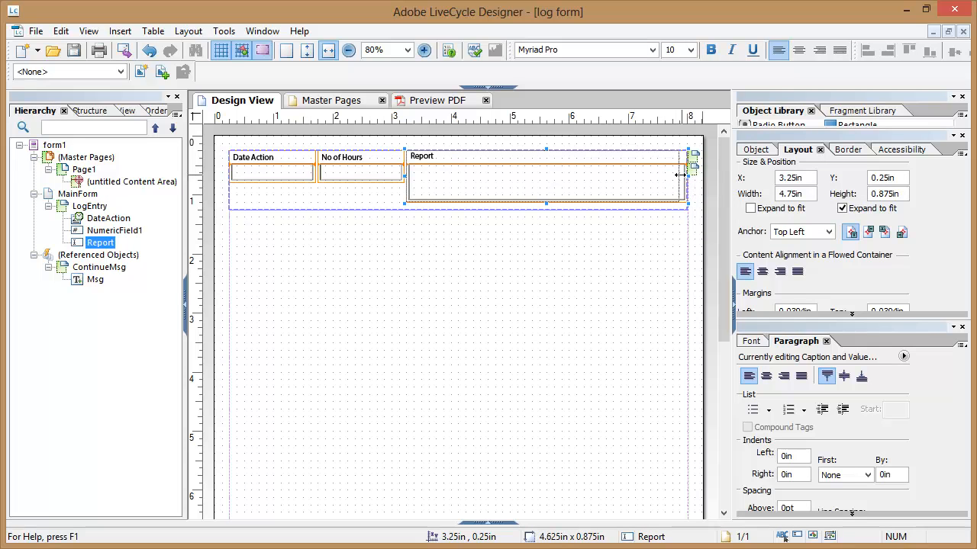
drag(678, 175, 633, 181)
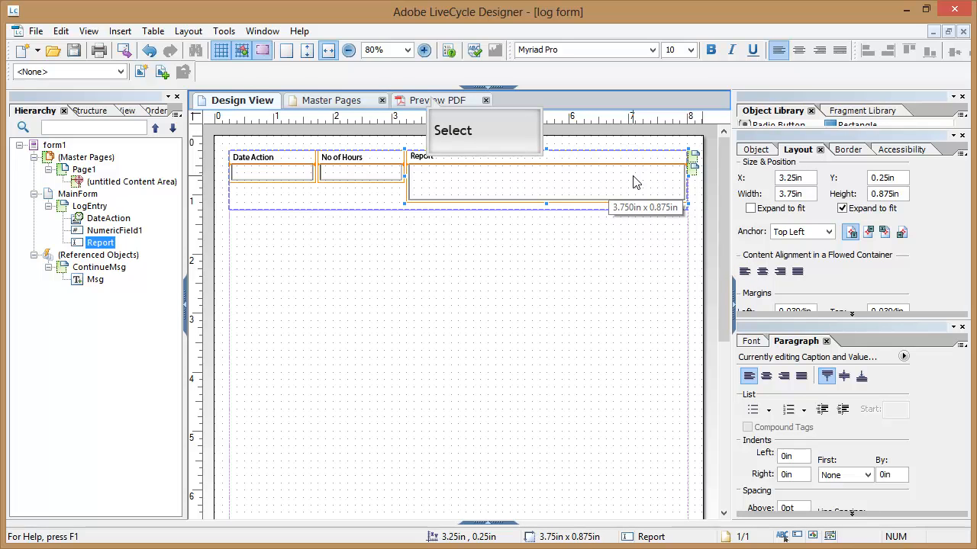
- Preview the form as PDF, check the first entry's Date Action and No of Hours fields, and return to the design
click(428, 101)
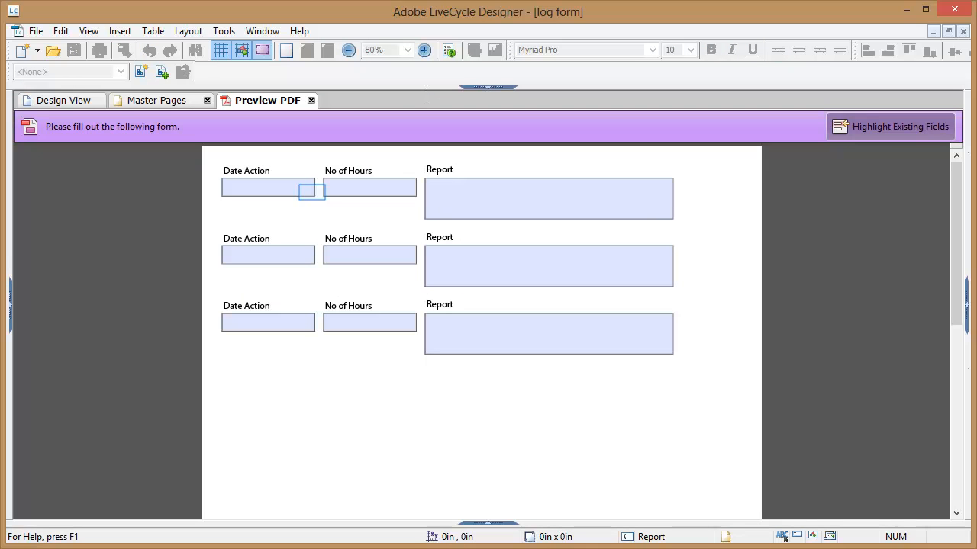
click(310, 188)
click(322, 187)
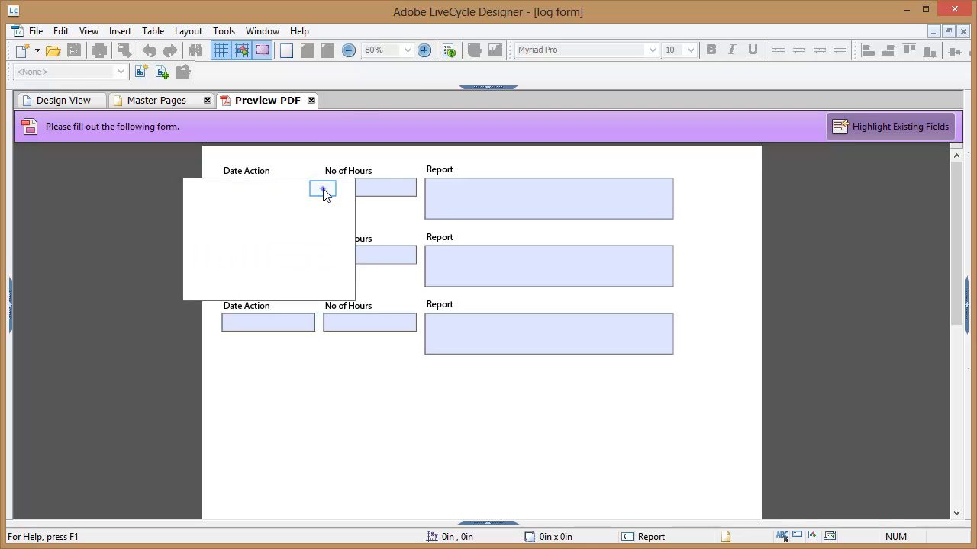
click(375, 188)
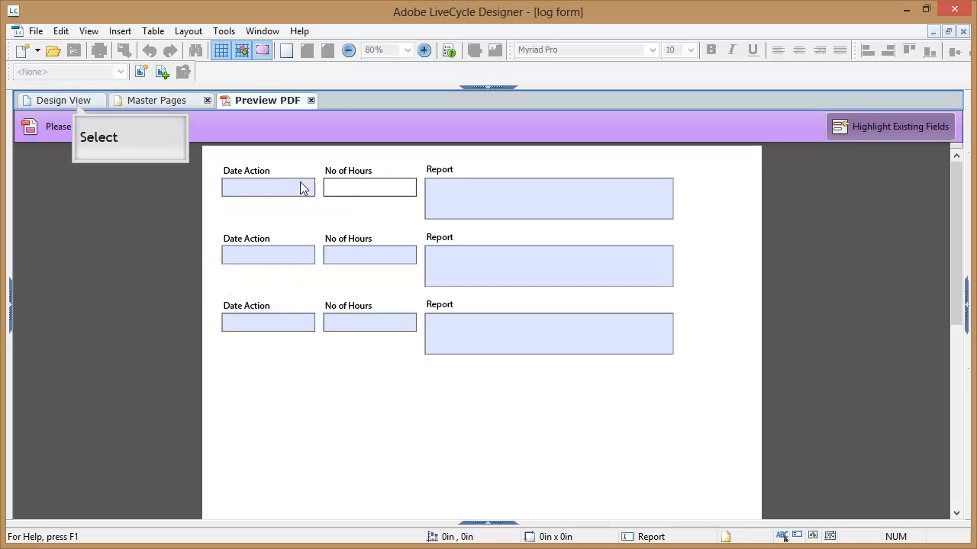
click(72, 102)
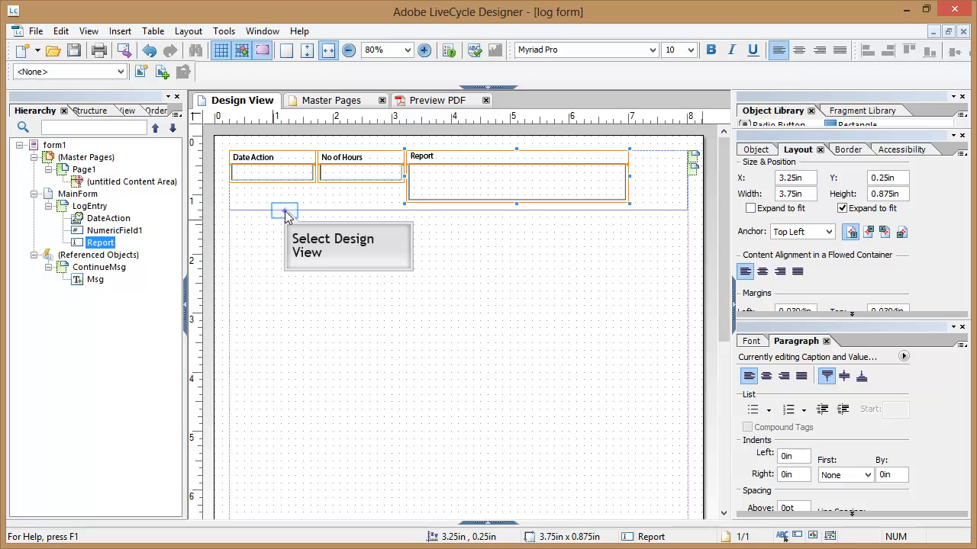
- Give the aaReport subform a solid border with its edges edited together
click(285, 210)
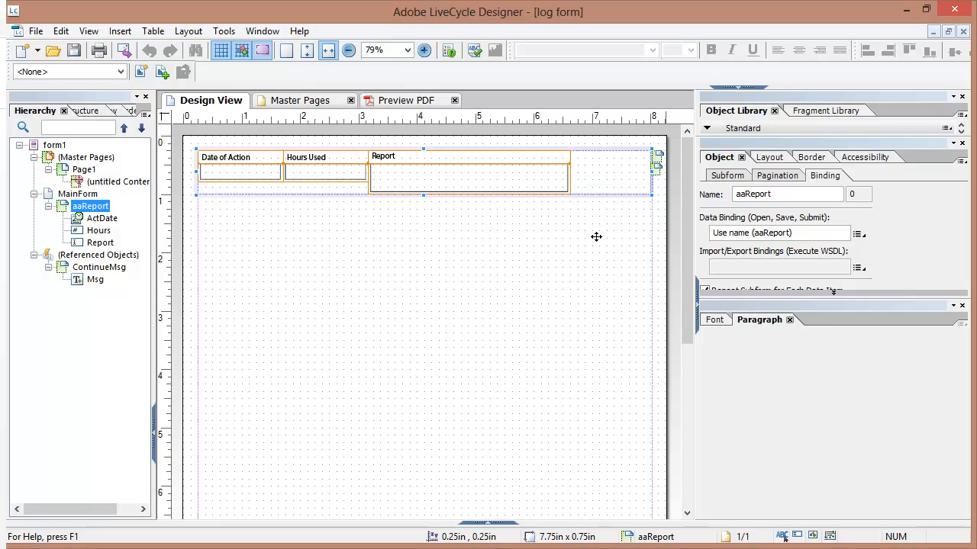
click(594, 192)
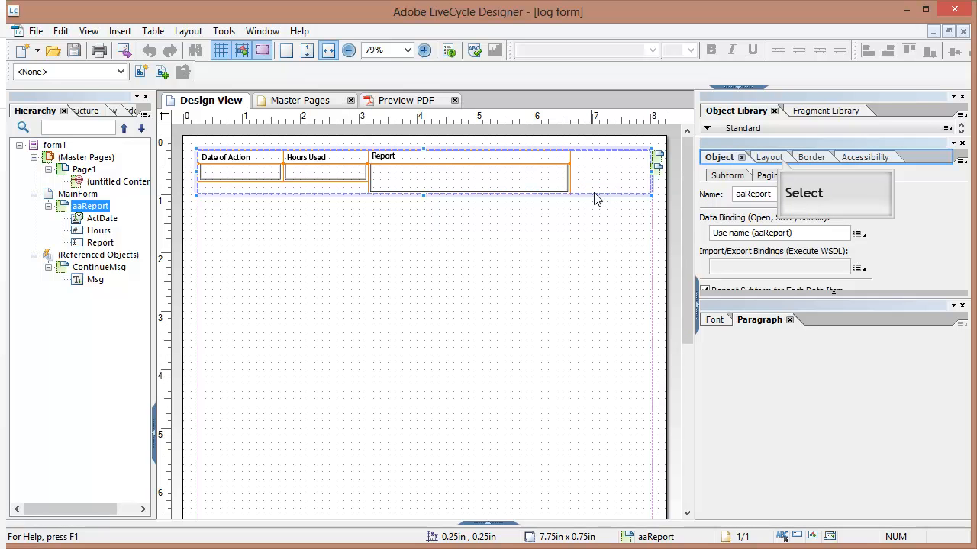
click(769, 158)
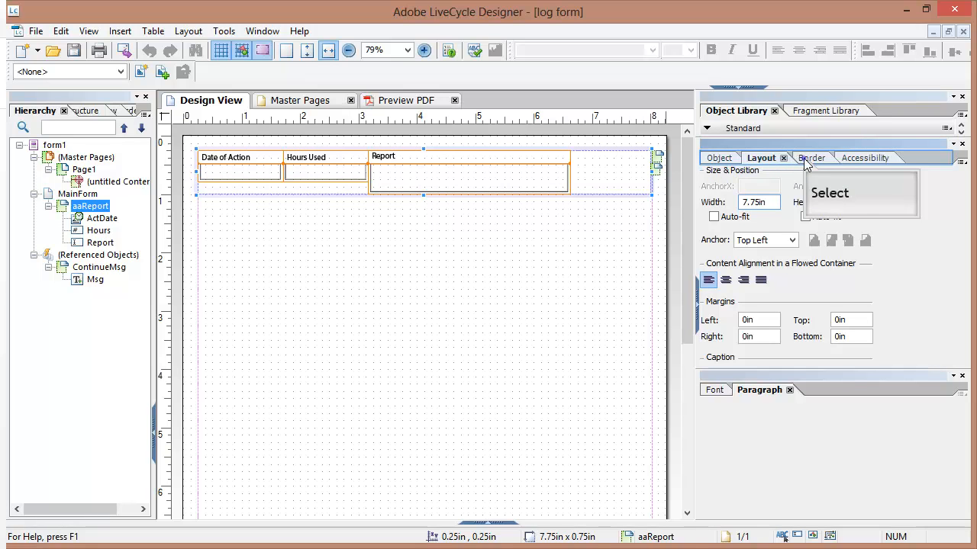
click(807, 159)
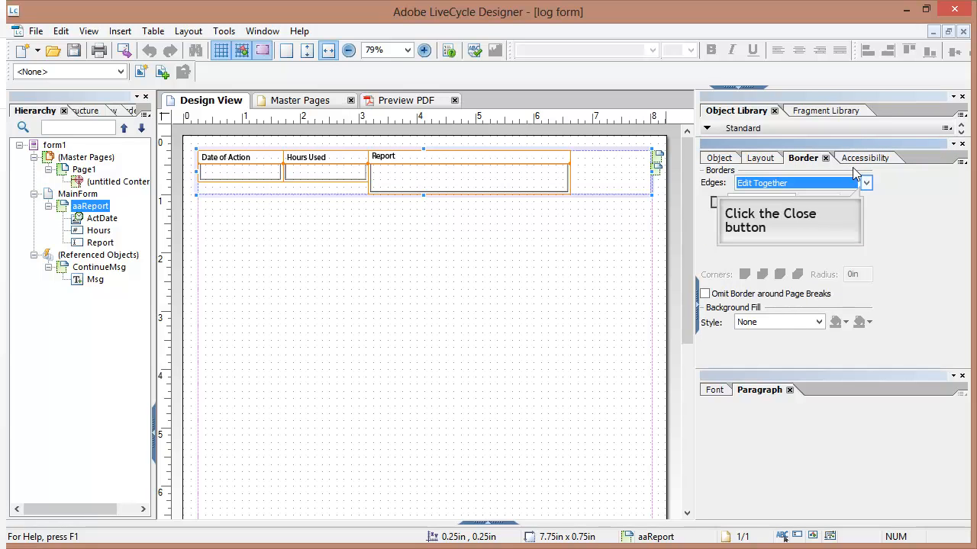
click(866, 183)
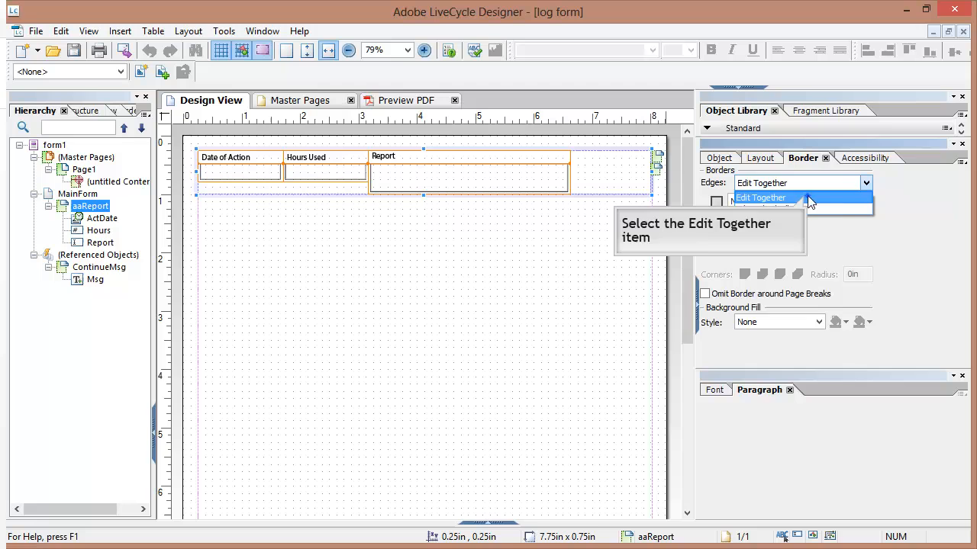
click(809, 200)
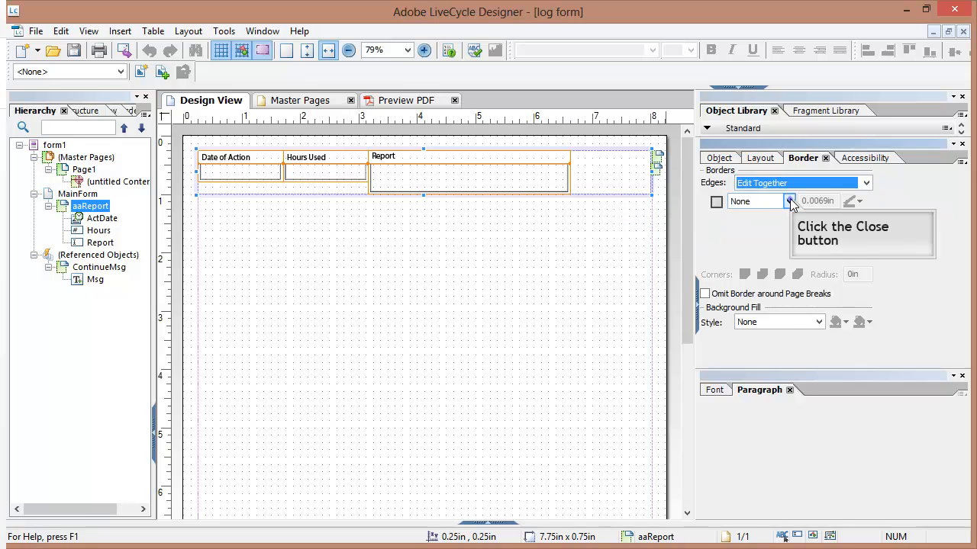
click(789, 200)
click(754, 227)
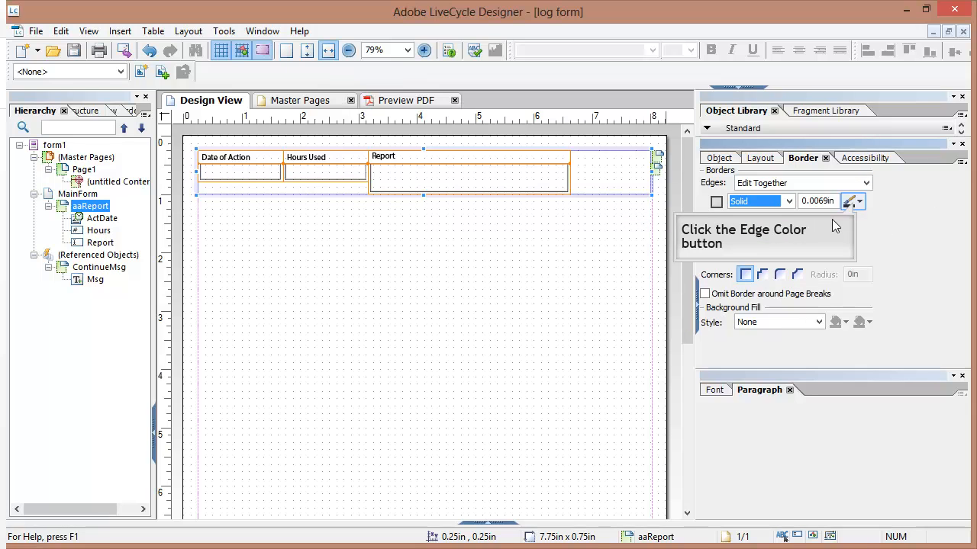
- Color the aaReport subform's border blue and give it round corners
click(858, 202)
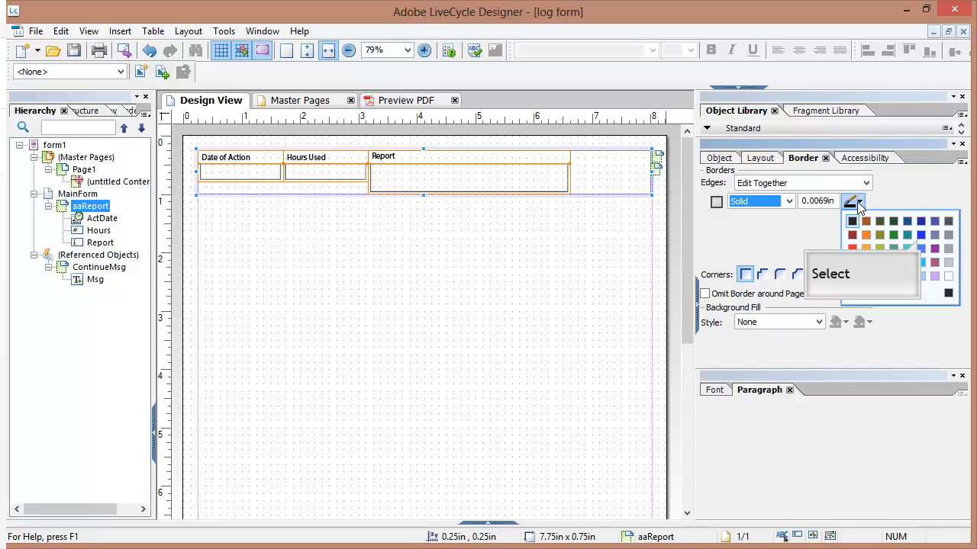
click(921, 235)
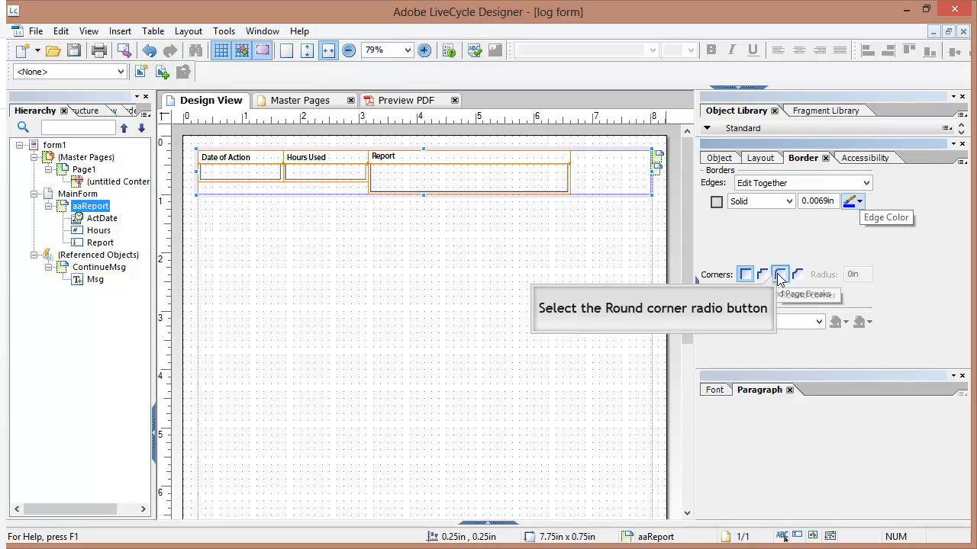
click(779, 276)
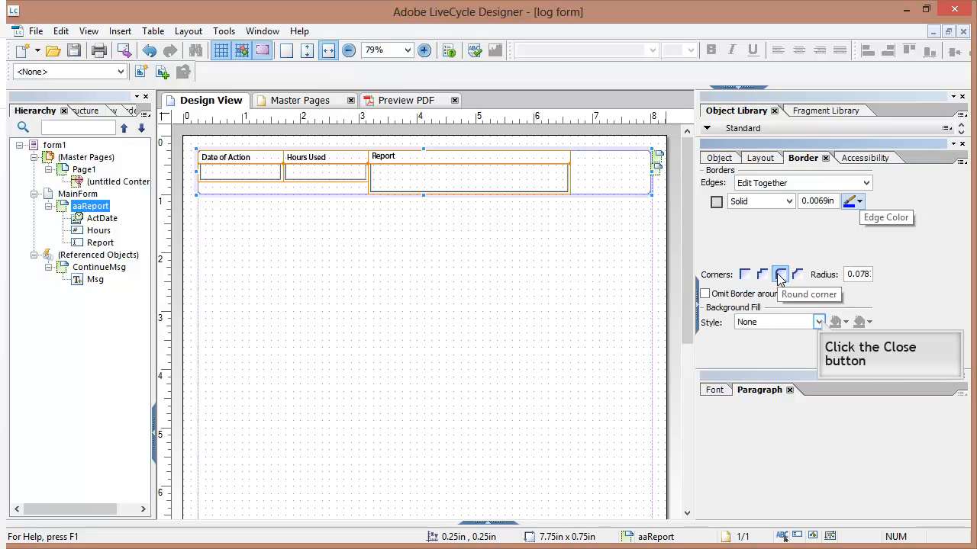
- Give the aaReport subform a solid background fill in light yellow
click(818, 322)
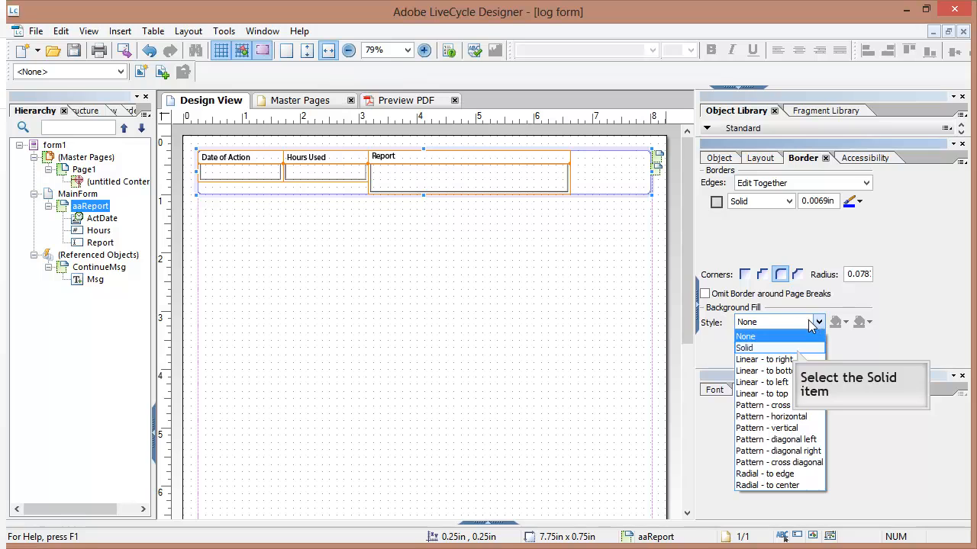
click(793, 348)
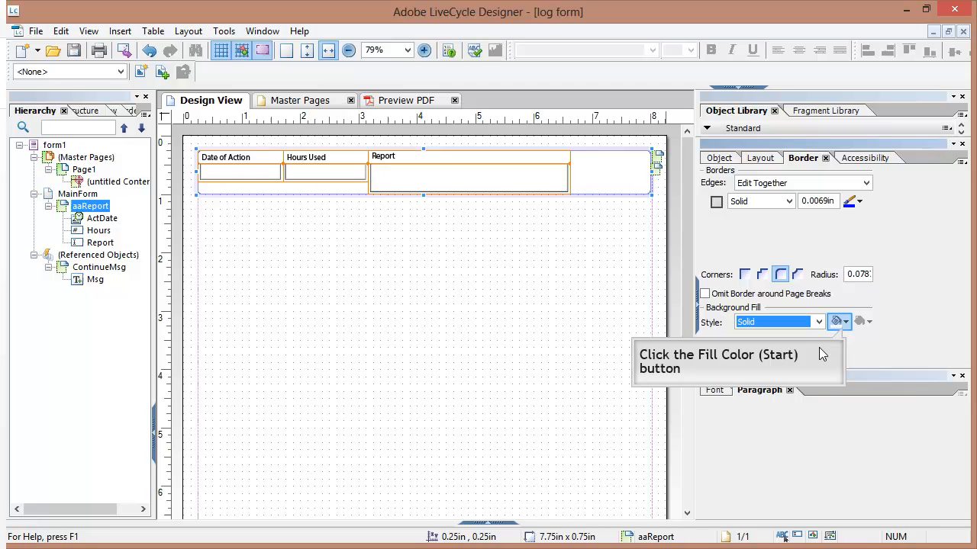
click(838, 321)
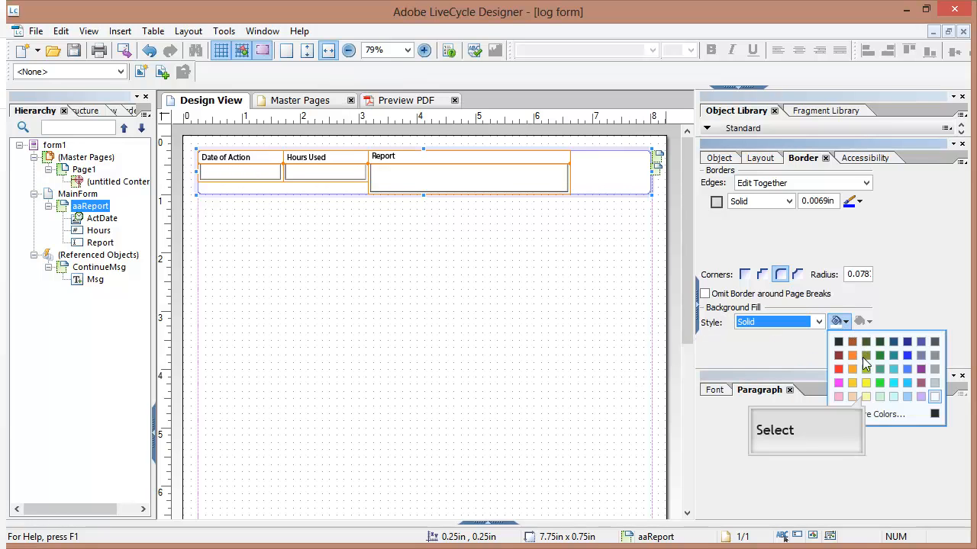
click(863, 396)
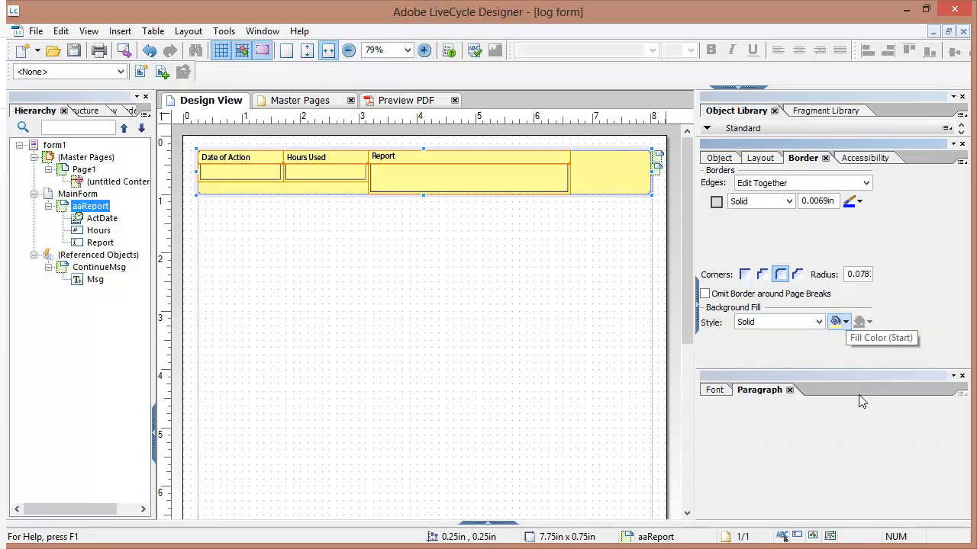
- Try a Linear - to top gradient fill on the aaReport subform, first with a light green and then a white end color
click(819, 323)
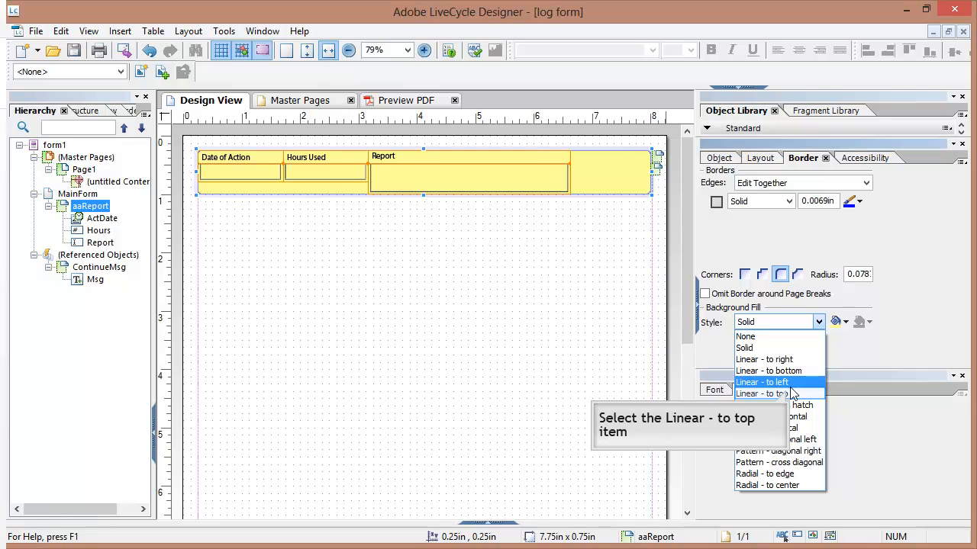
click(790, 393)
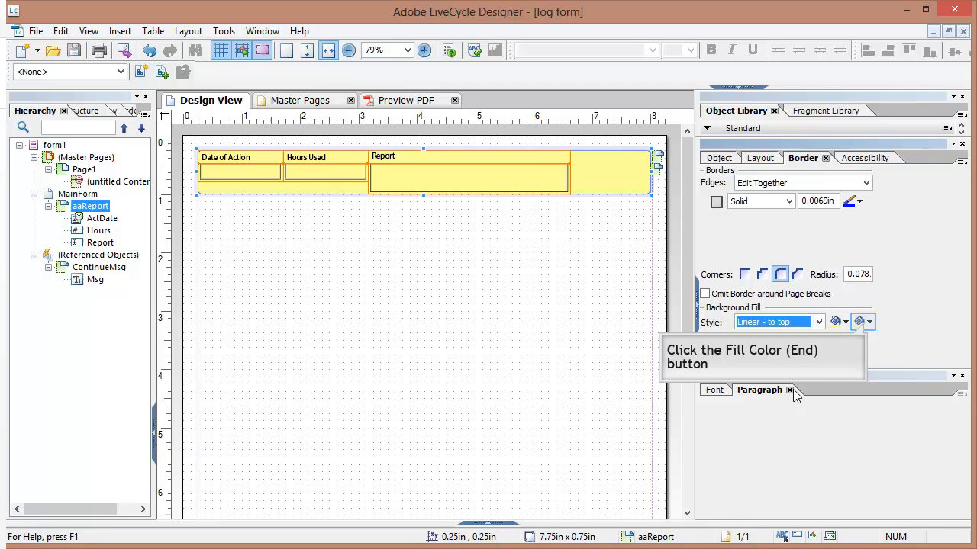
click(869, 323)
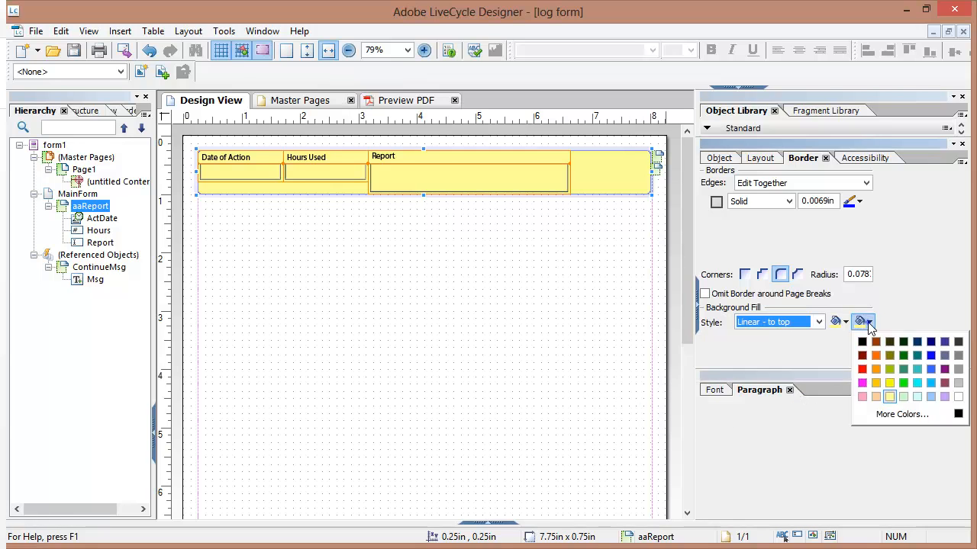
click(904, 396)
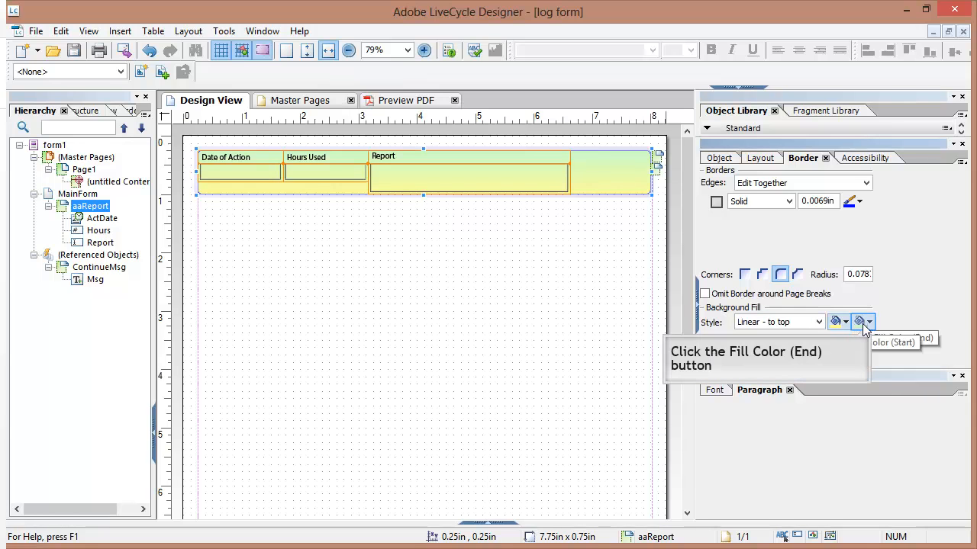
click(869, 324)
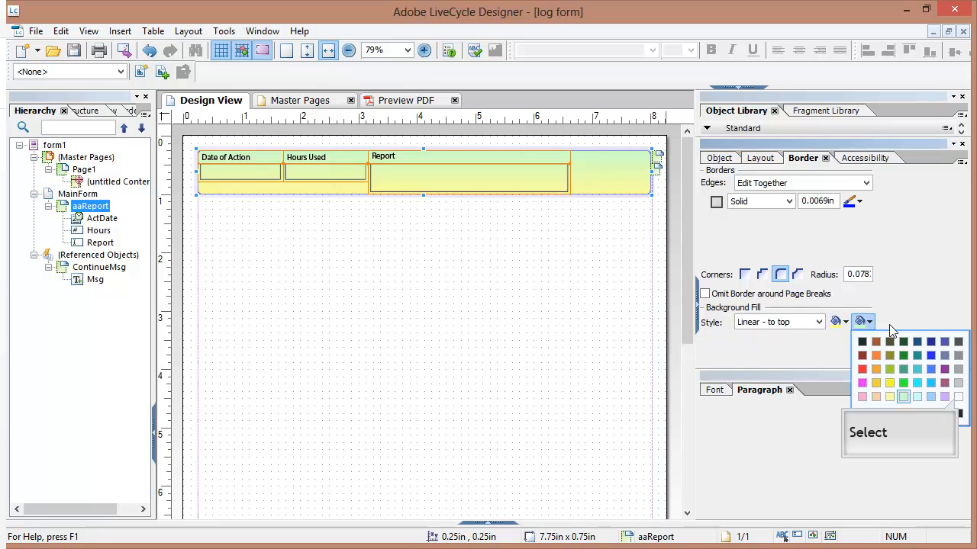
click(959, 398)
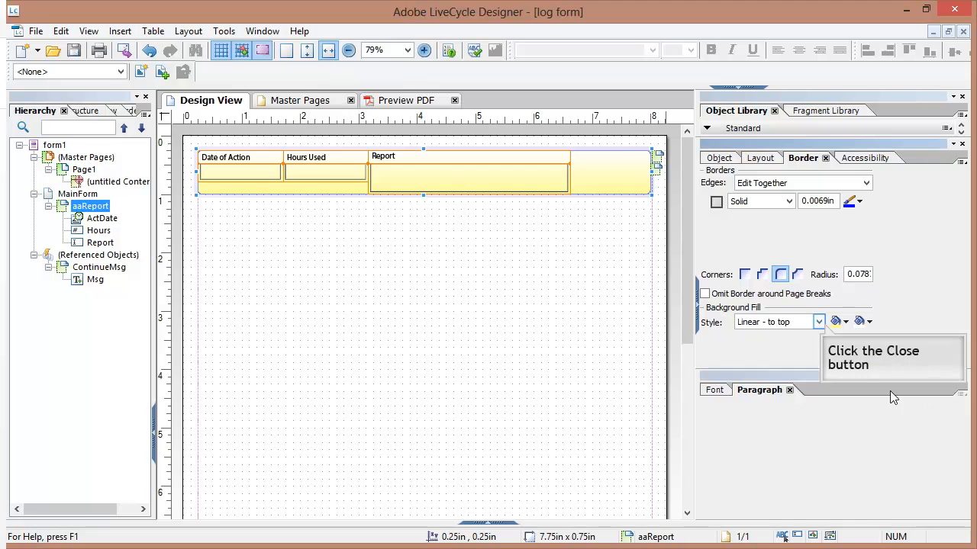
- Set the aaReport subform's background fill to Linear - to bottom with white as the end color
click(818, 322)
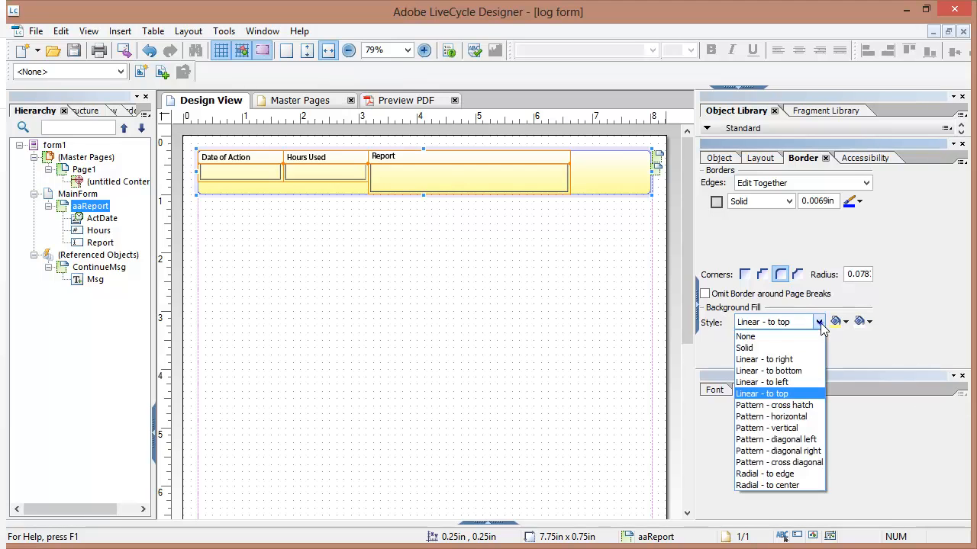
click(802, 369)
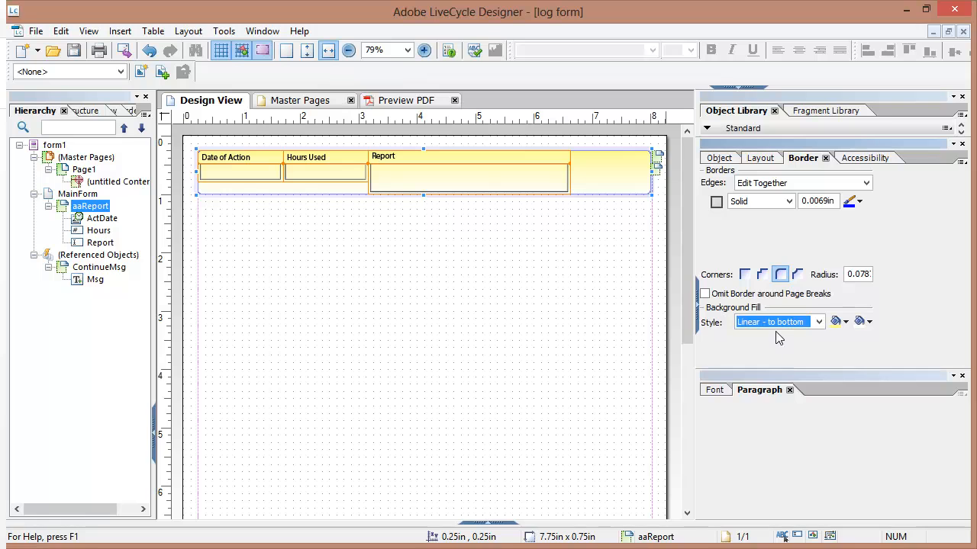
click(870, 322)
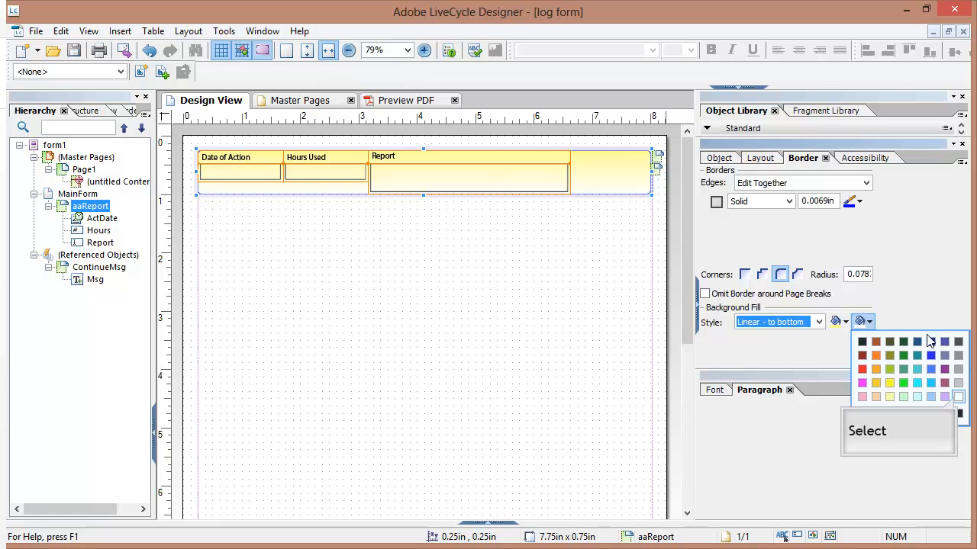
click(958, 397)
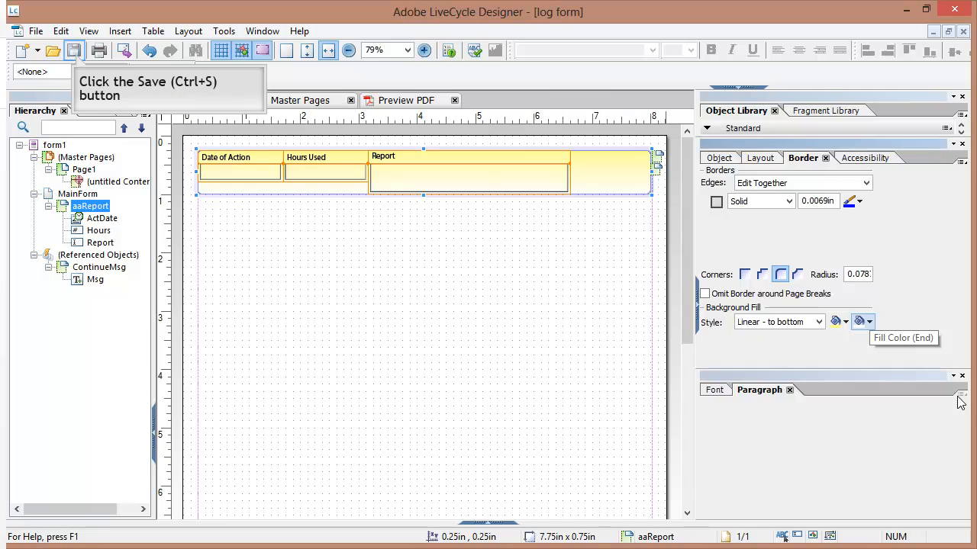
- Save the form and preview the styled entries as PDF, returning to the design
key(ctrl+s)
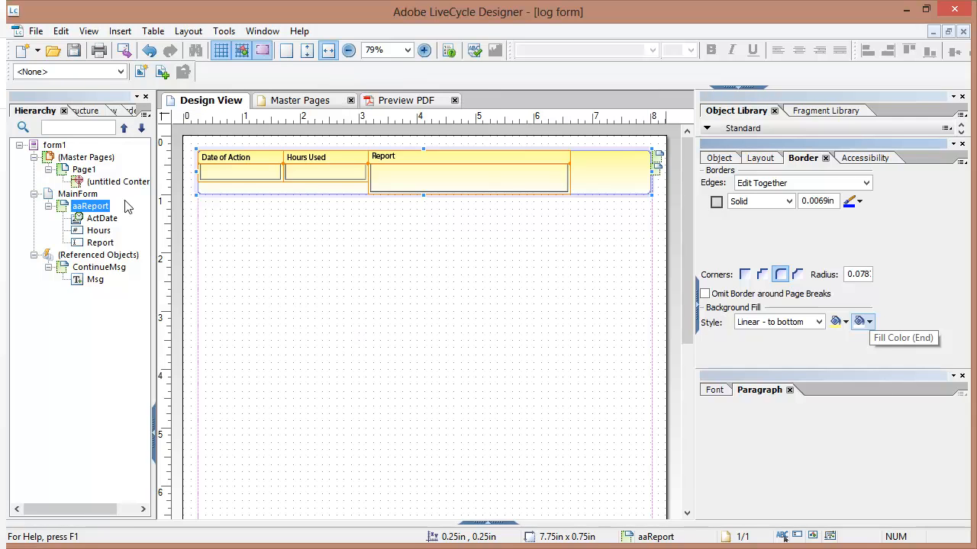
click(74, 55)
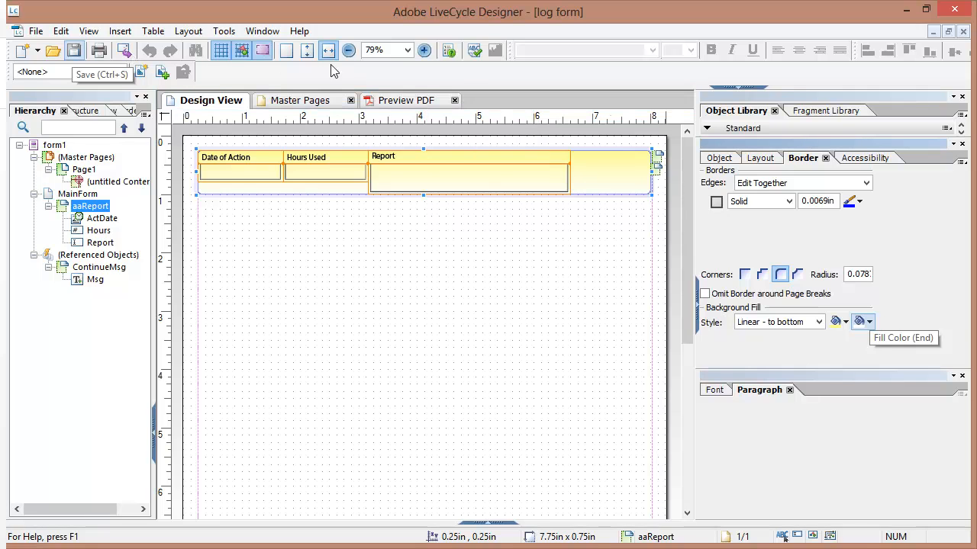
click(420, 100)
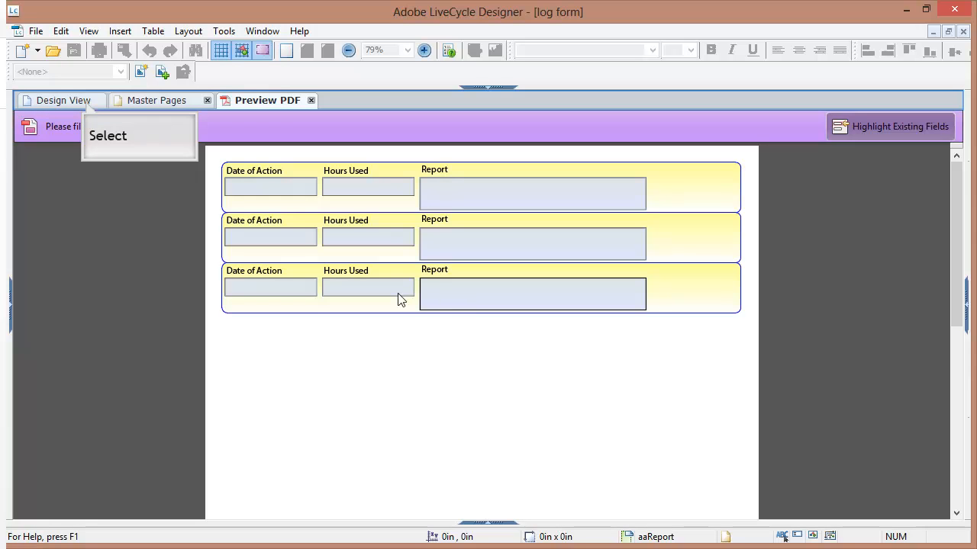
click(64, 101)
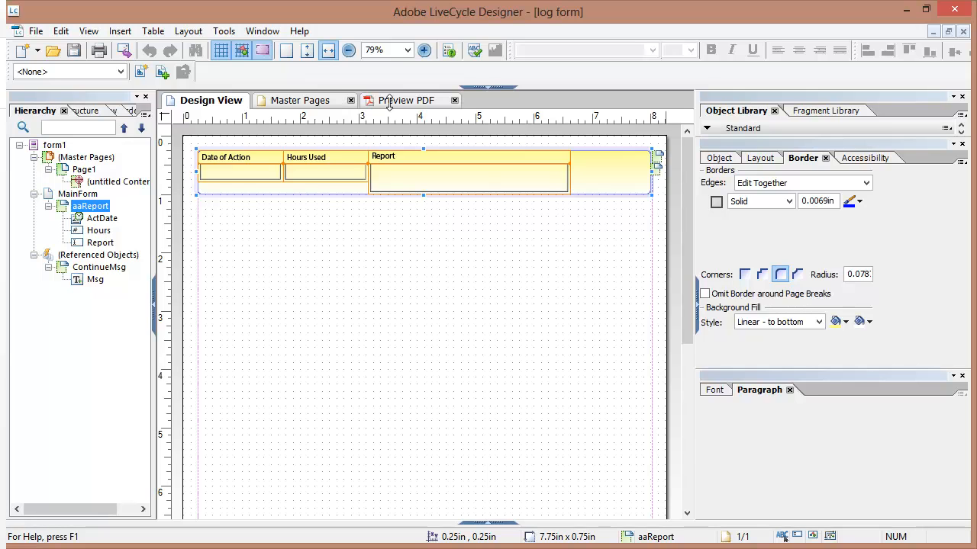
- Place a standard button in the aaReport subform beside the Report field, at about 6.875in, 0.5in
drag(862, 136, 843, 309)
click(731, 145)
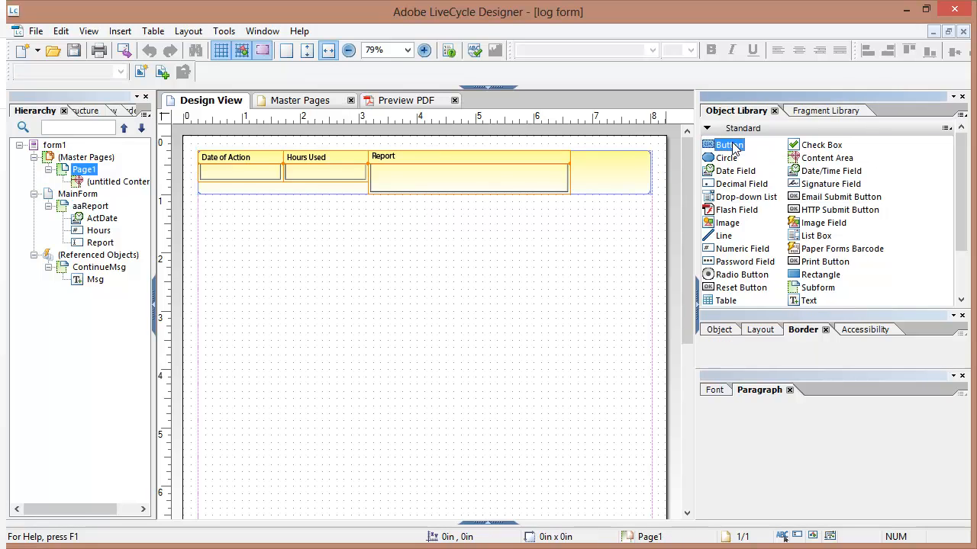
drag(731, 149, 617, 172)
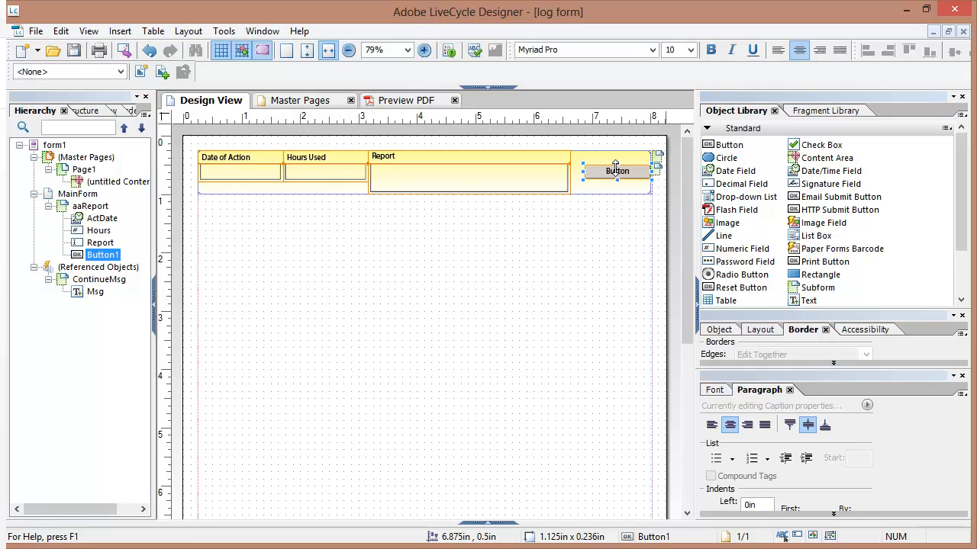
- Change the new button's caption to "Add Row"
drag(770, 310, 765, 155)
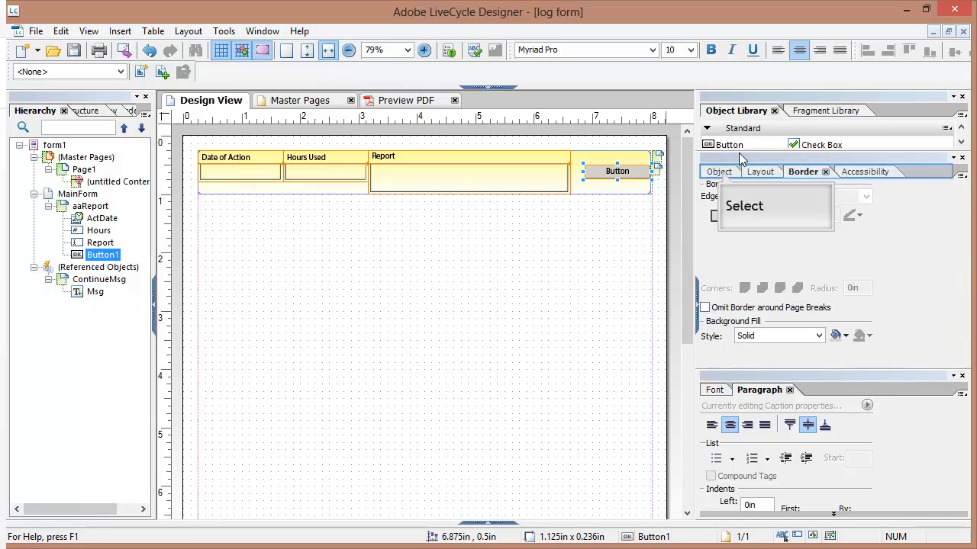
click(719, 171)
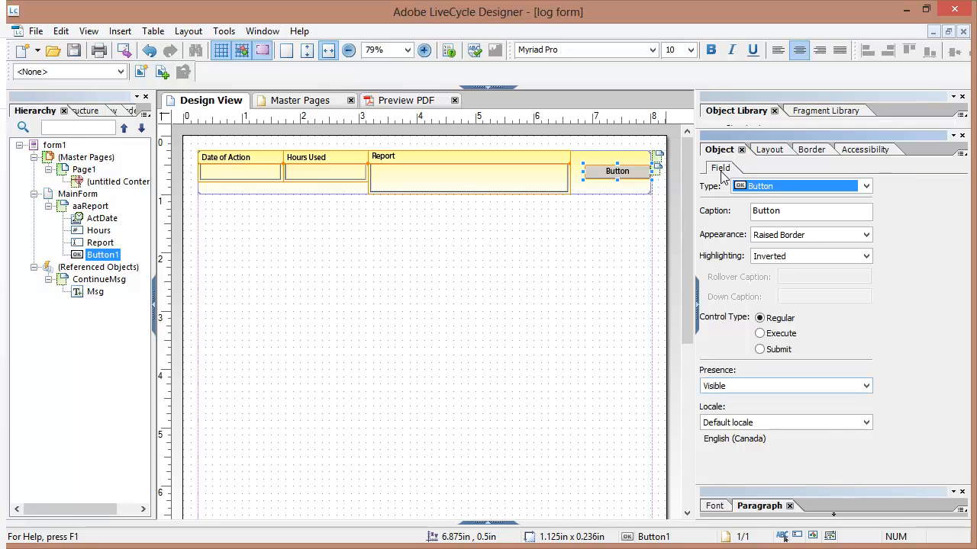
drag(791, 214, 722, 218)
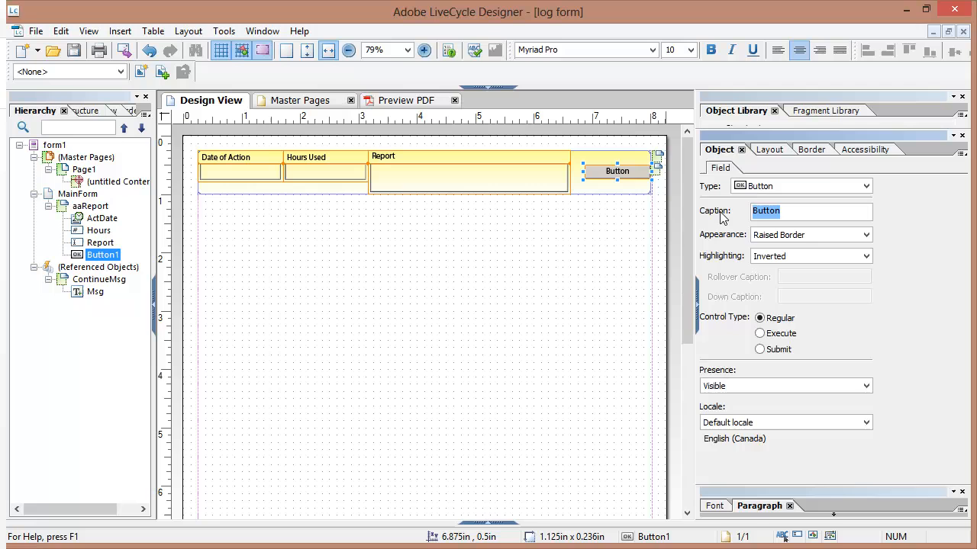
text(Add )
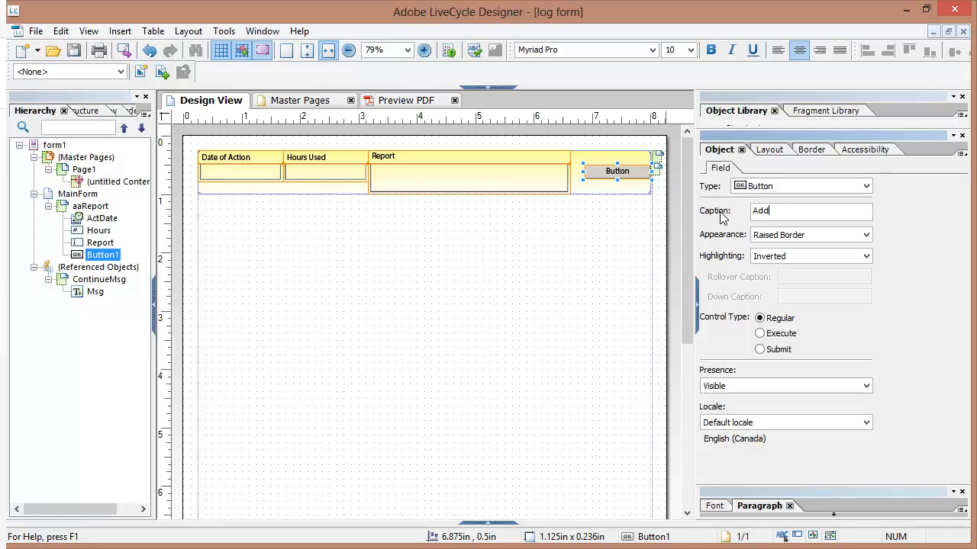
text(Row)
key(Return)
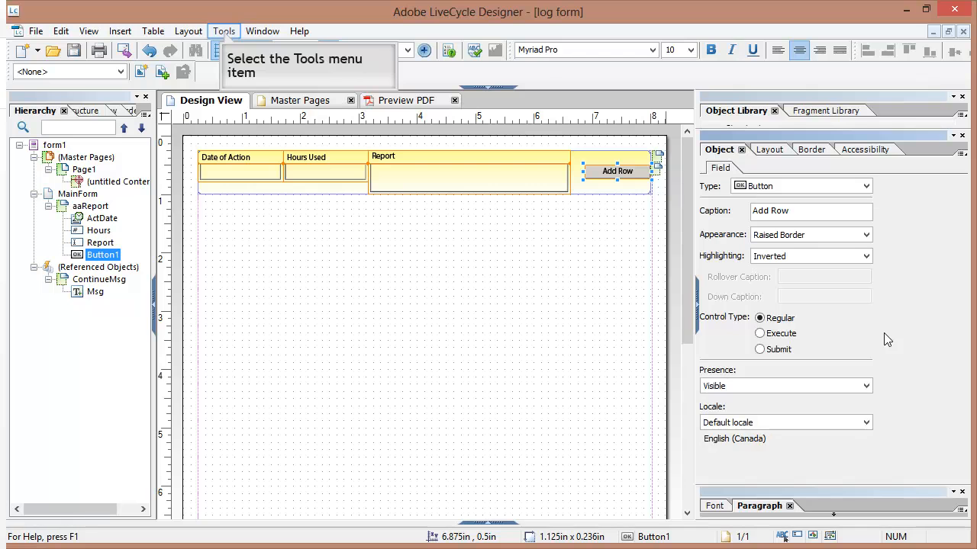
- Create a new action in Action Builder whose condition is that Button1 is clicked
click(223, 34)
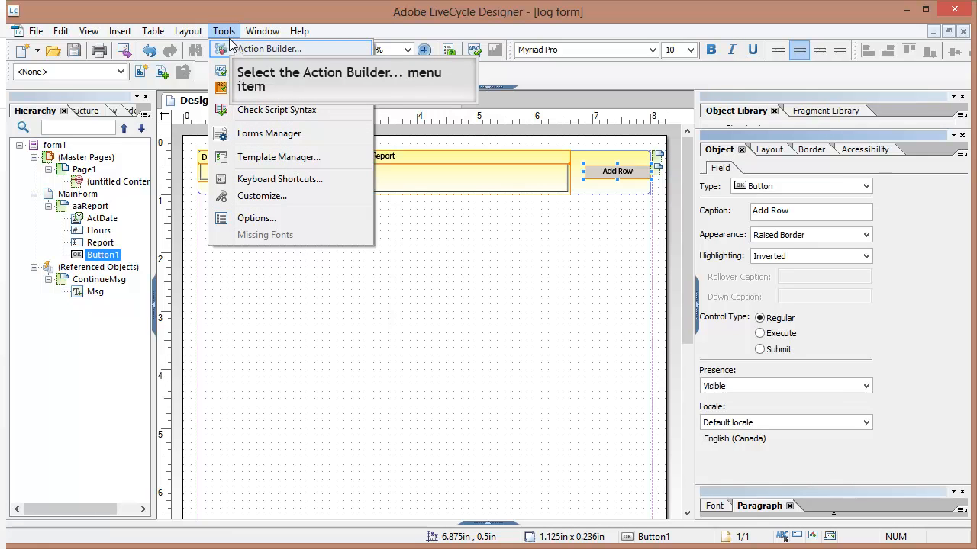
click(233, 49)
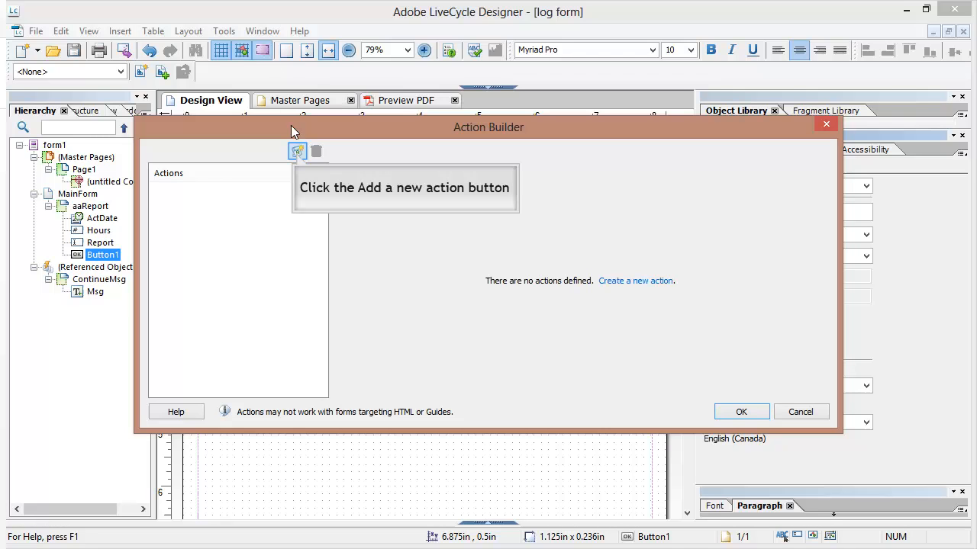
click(296, 152)
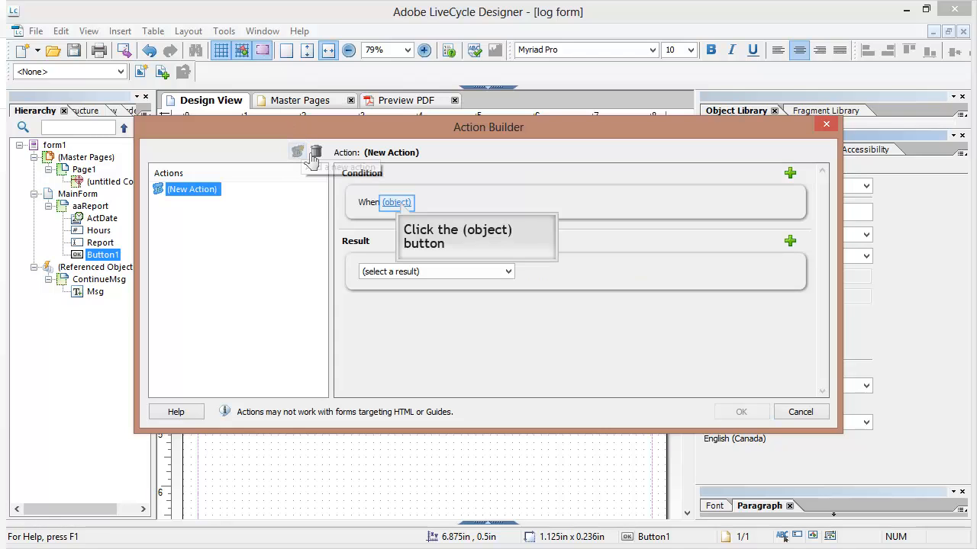
click(396, 203)
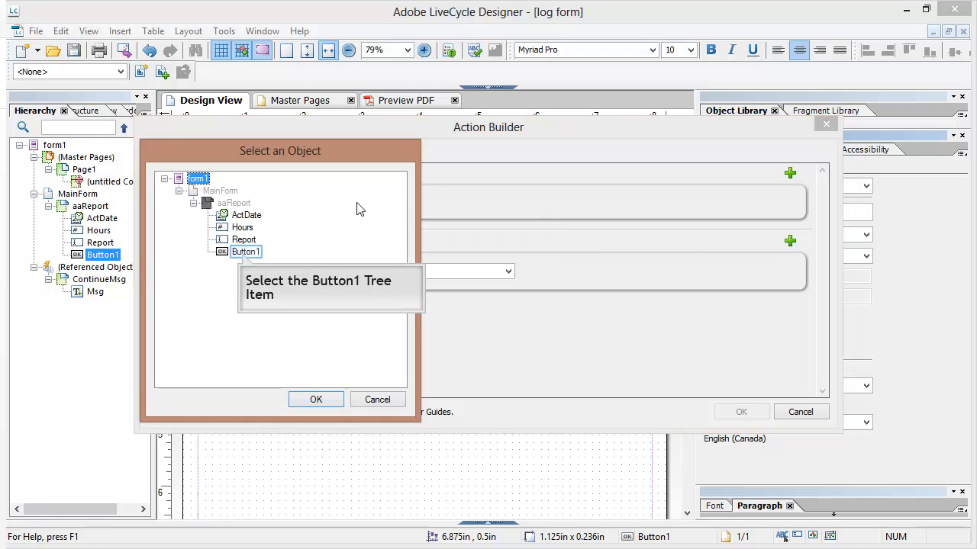
click(252, 254)
click(319, 399)
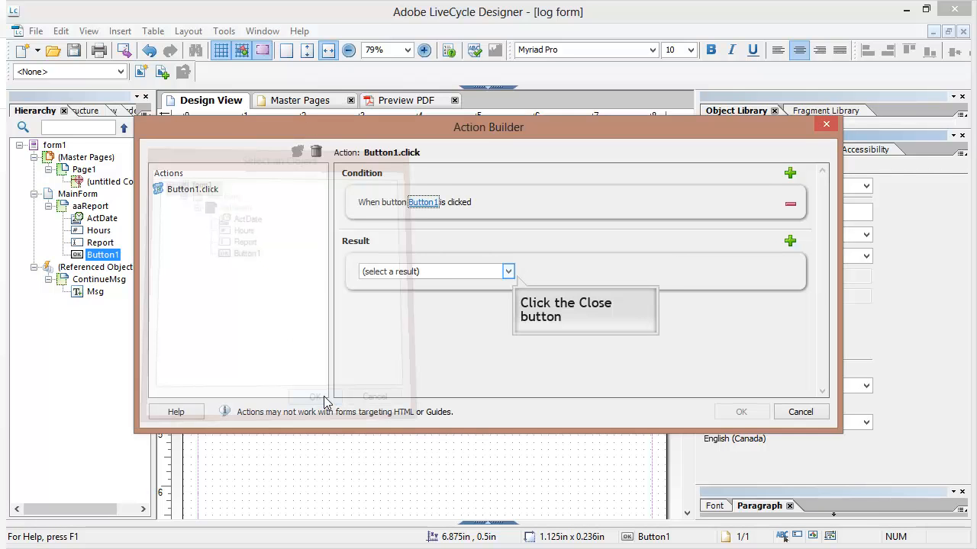
- Set the action's result to Add a New Instance of the aaReport subform and accept the action
click(510, 275)
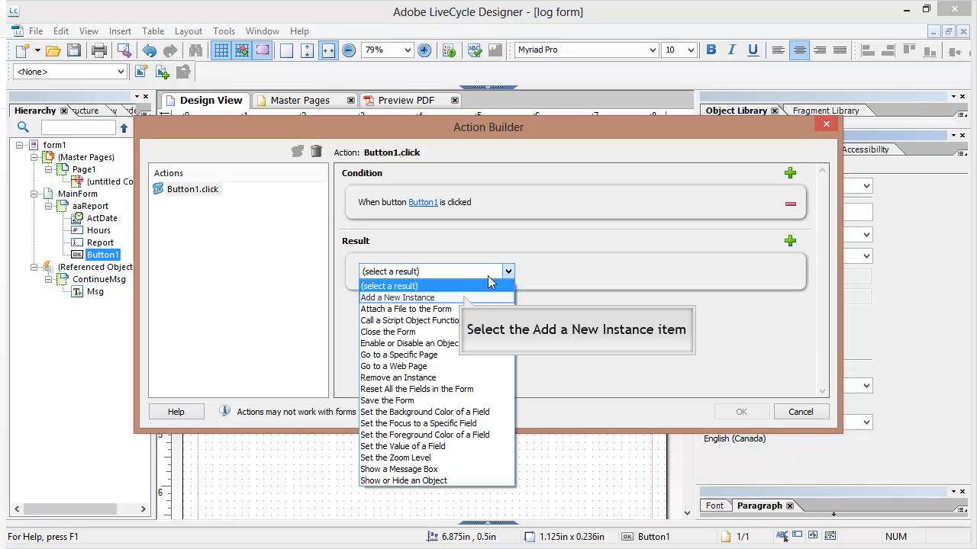
click(461, 299)
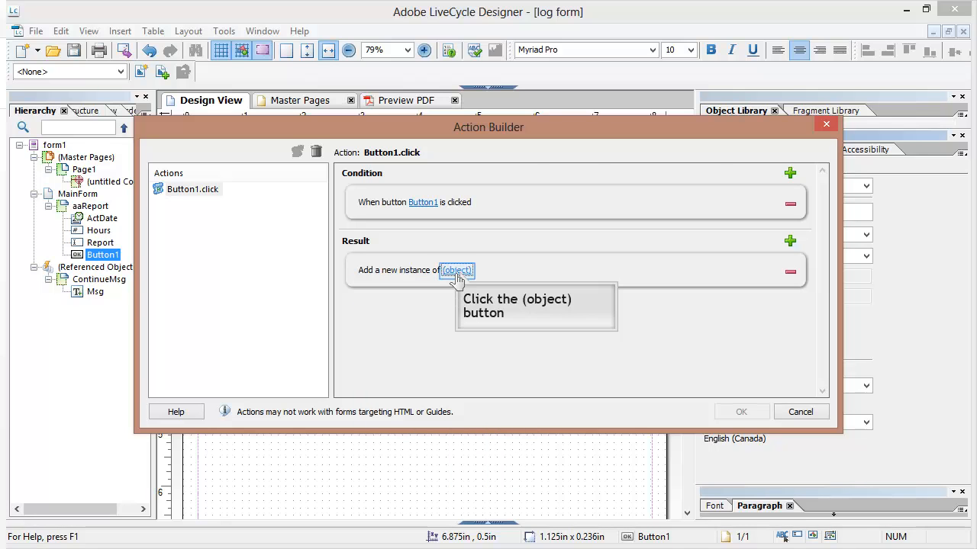
click(457, 272)
click(228, 208)
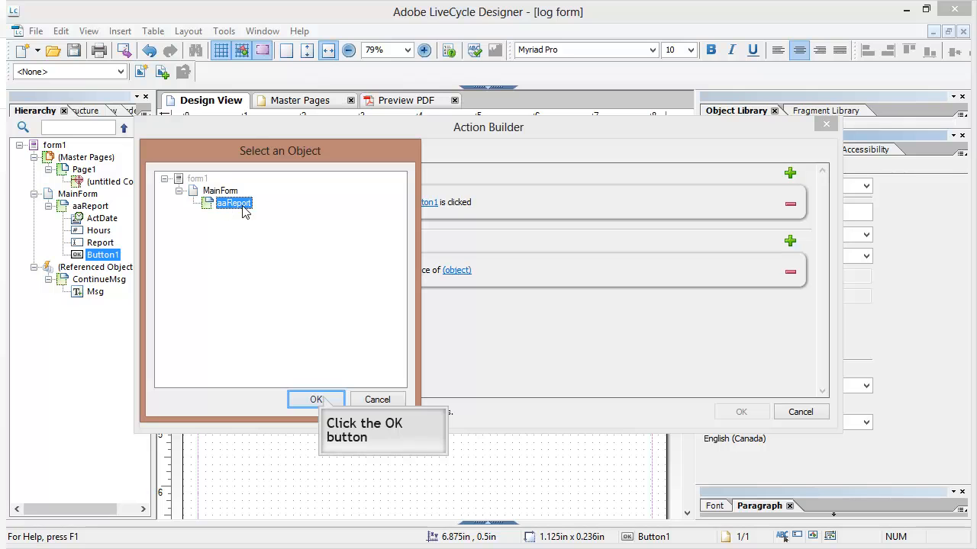
click(317, 400)
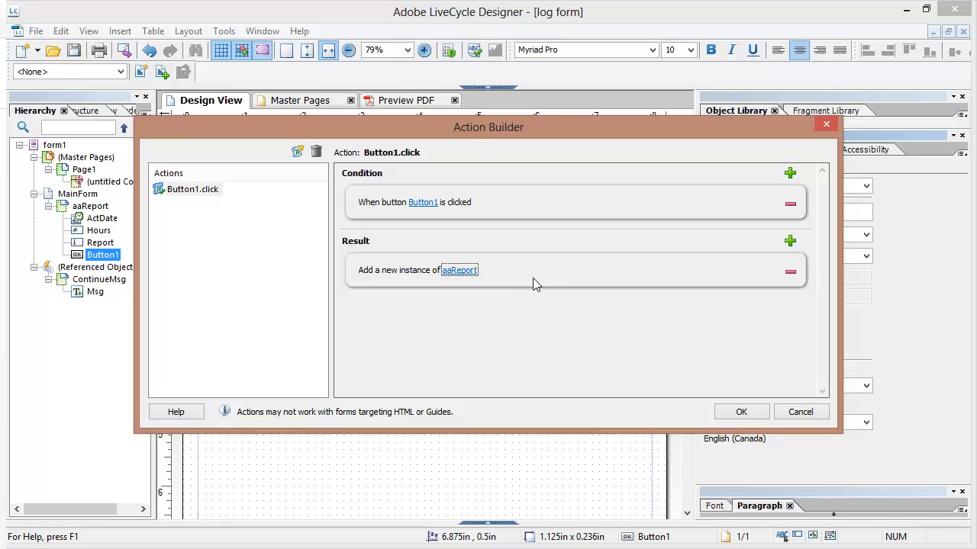
click(729, 412)
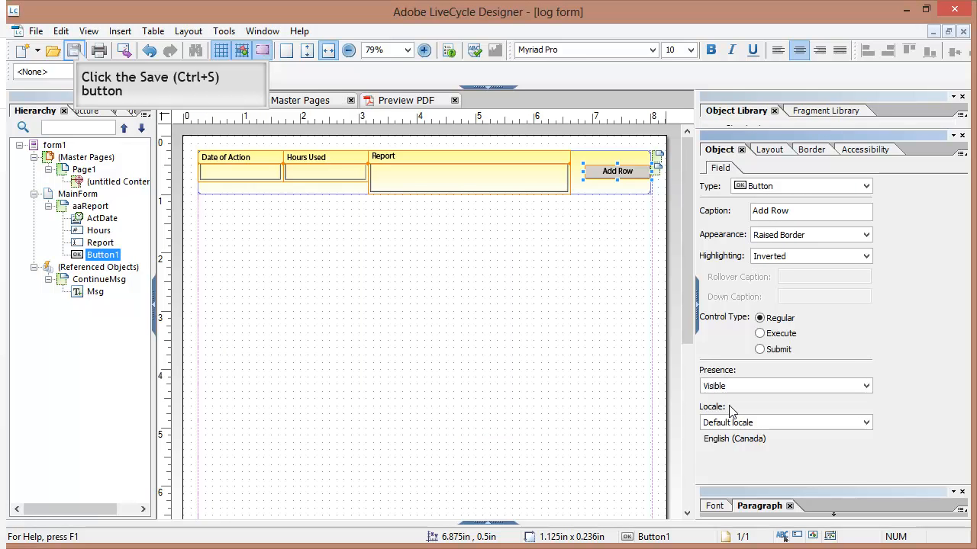
- Save the form and test the Add Row button in the PDF preview by adding several entries
click(74, 50)
click(405, 103)
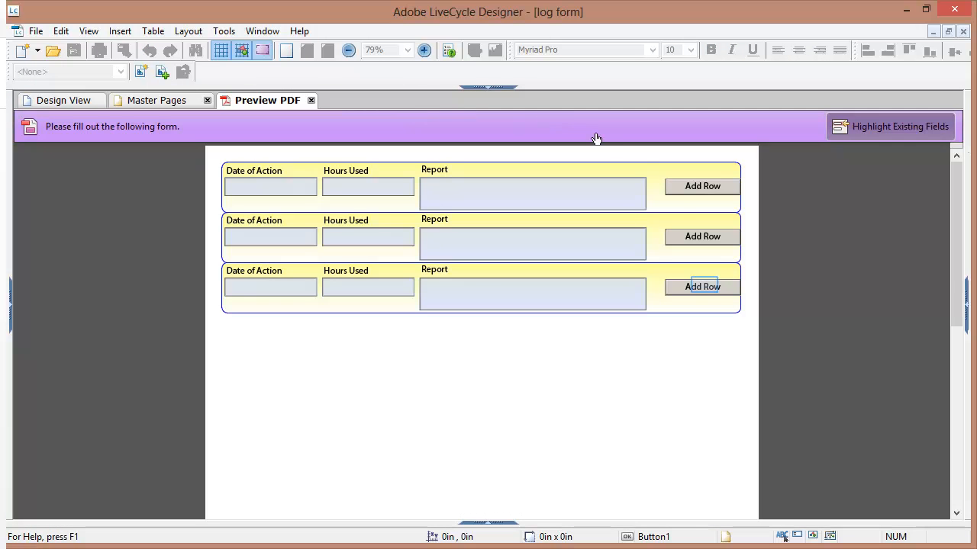
double_click(702, 287)
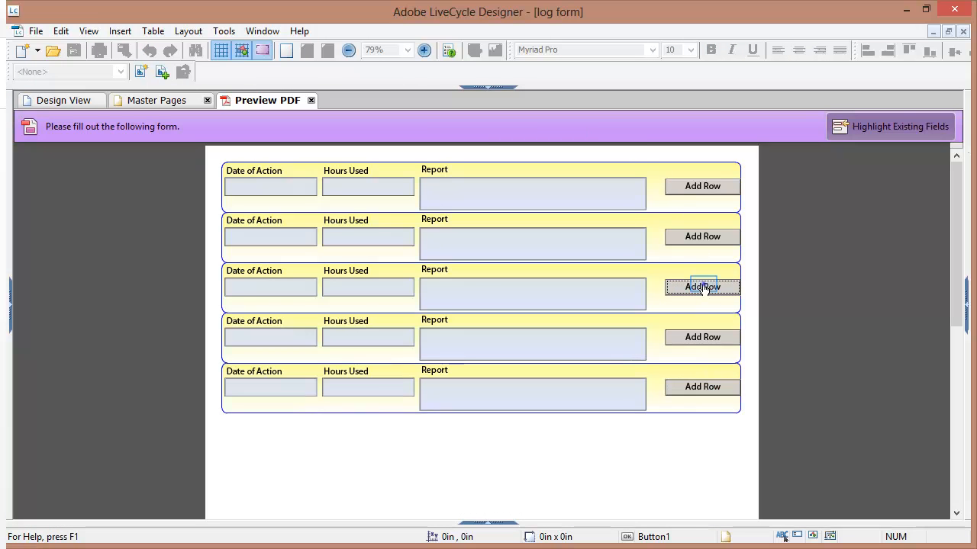
click(703, 288)
click(702, 287)
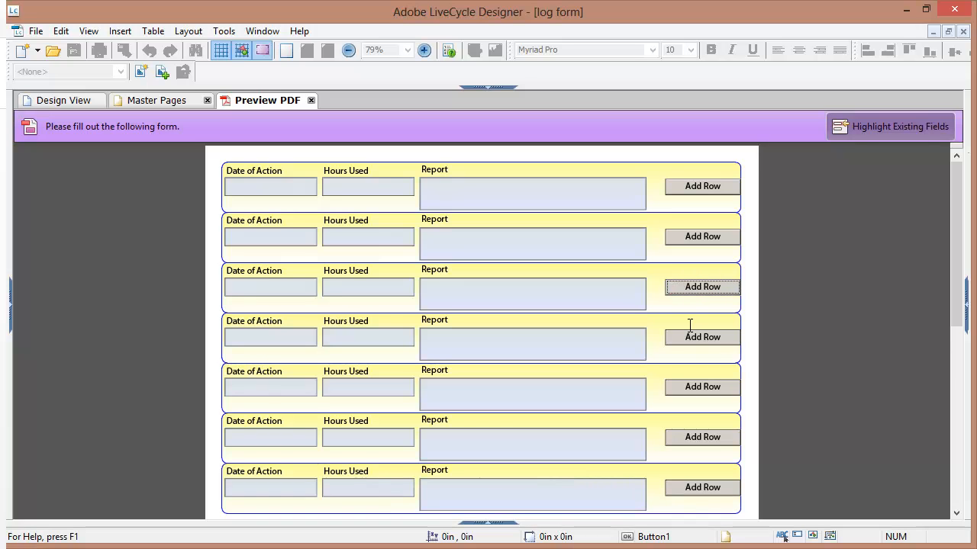
- Keep adding rows in the preview until the entries overflow the first page, and examine the page break and trailer
scroll(686, 331, down, 3)
click(708, 379)
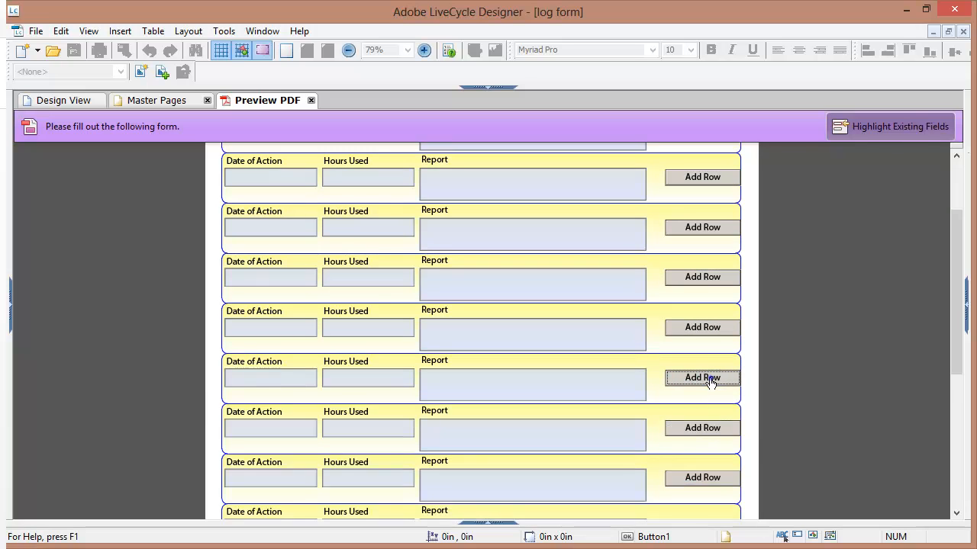
scroll(689, 392, down, 3)
click(700, 310)
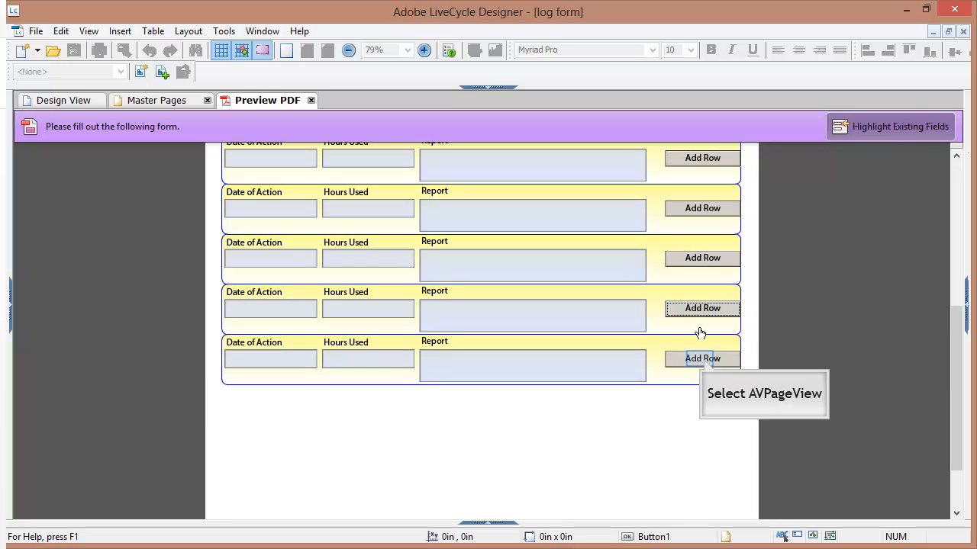
click(699, 359)
scroll(678, 403, down, 3)
click(694, 327)
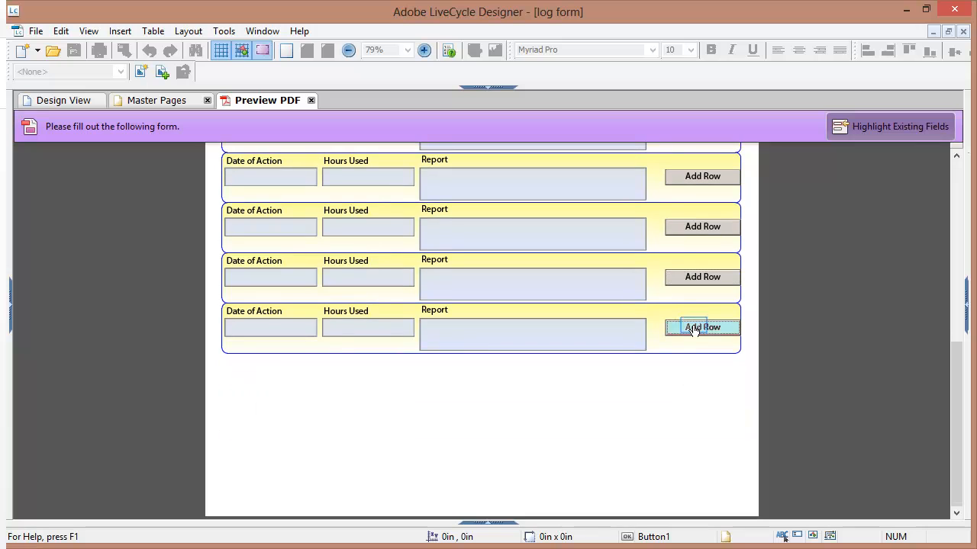
click(696, 382)
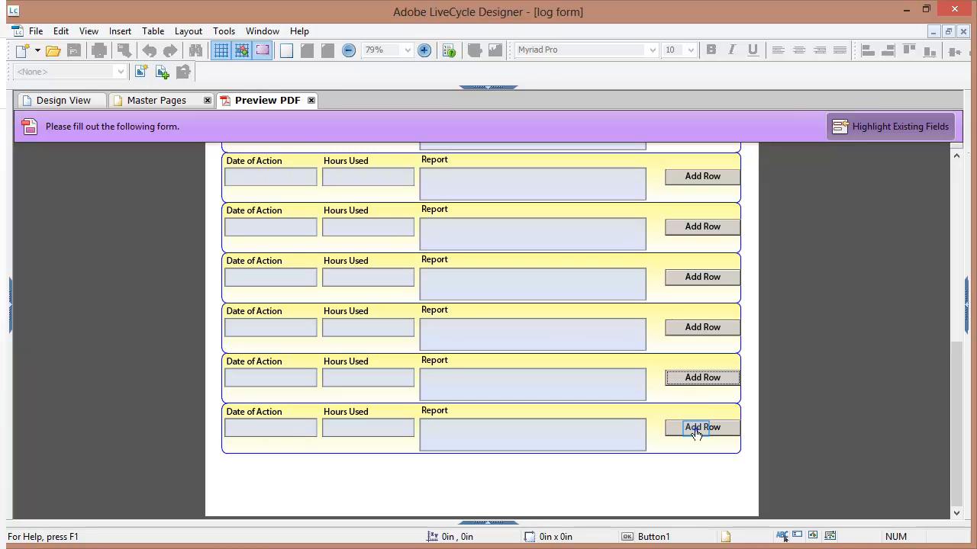
click(697, 429)
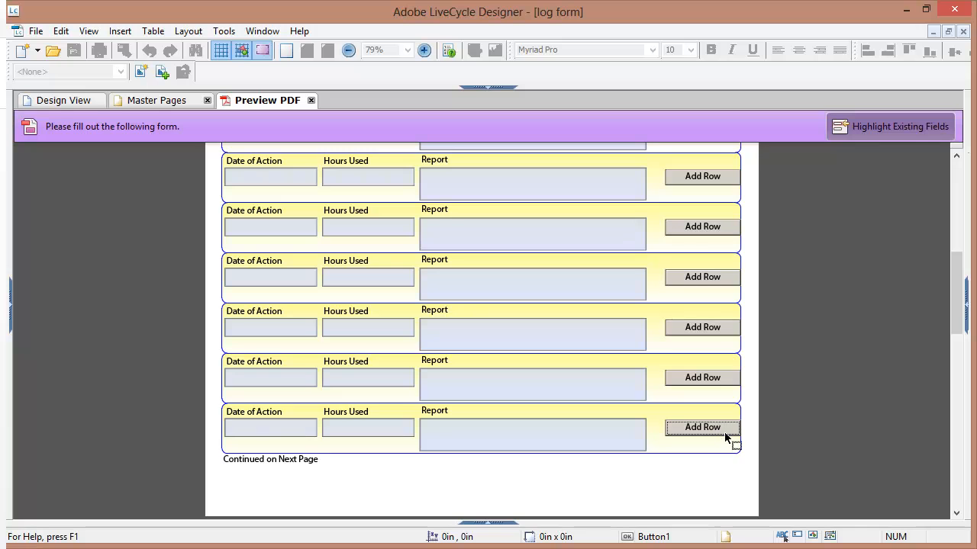
scroll(738, 458, down, 3)
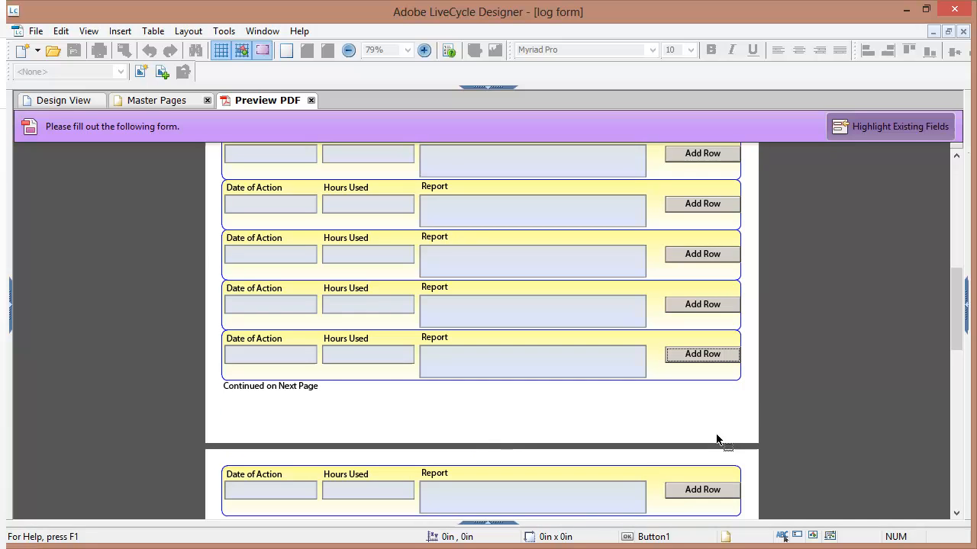
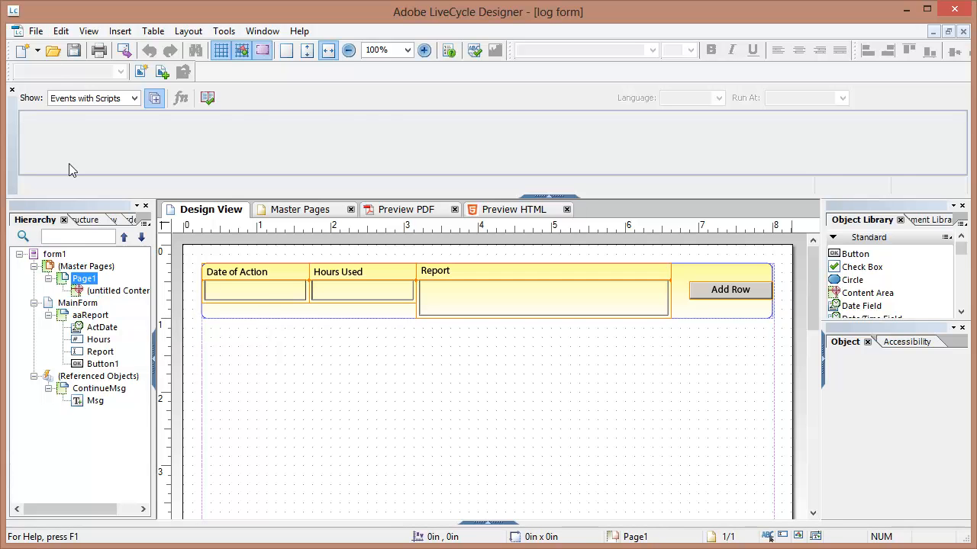
- Collapse the script editor and close the HTML preview
click(77, 304)
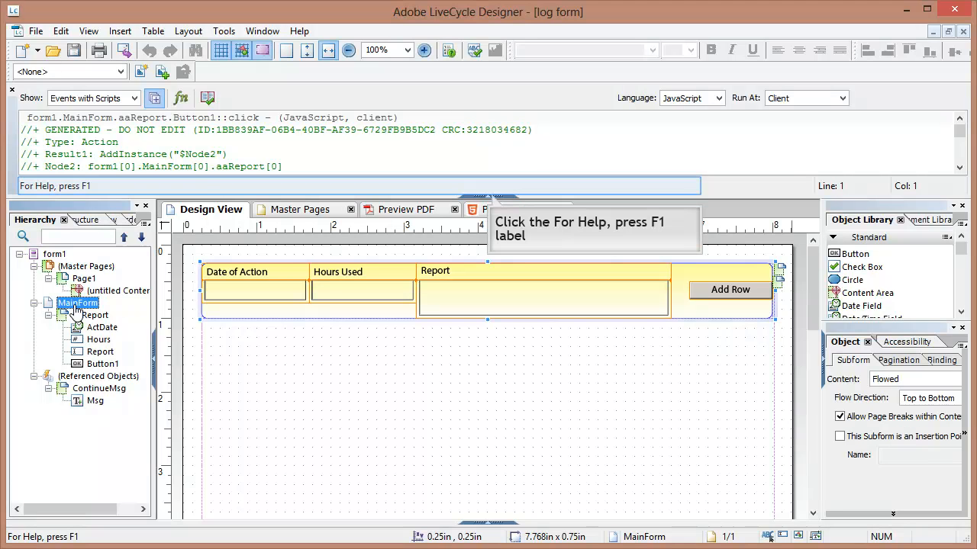
click(484, 197)
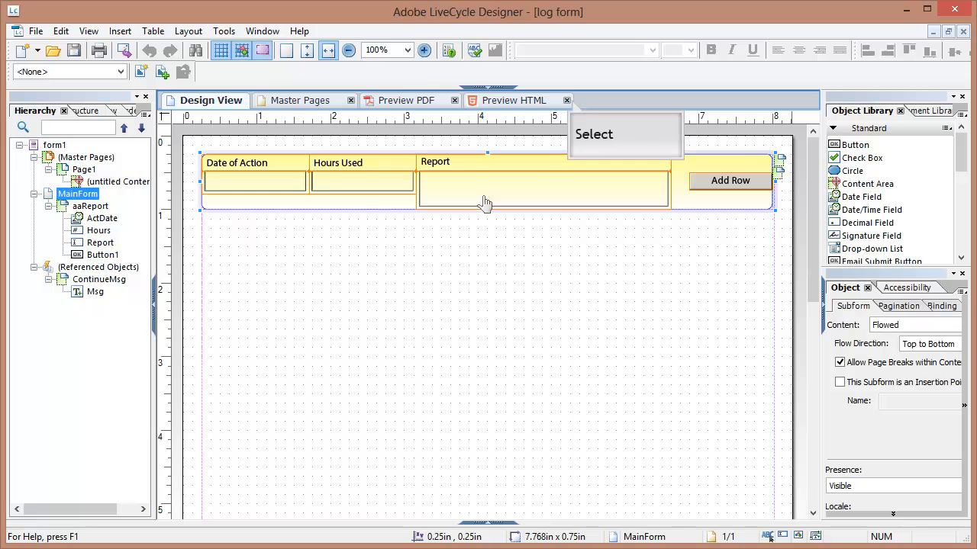
click(566, 101)
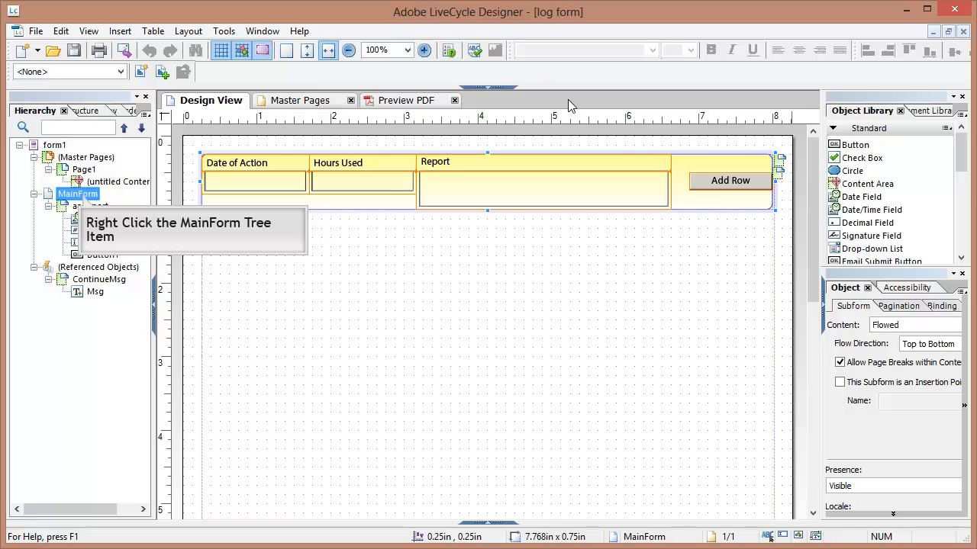
- Insert a new subform in MainForm after aaReport and widen it to about 6.875in
right_click(81, 197)
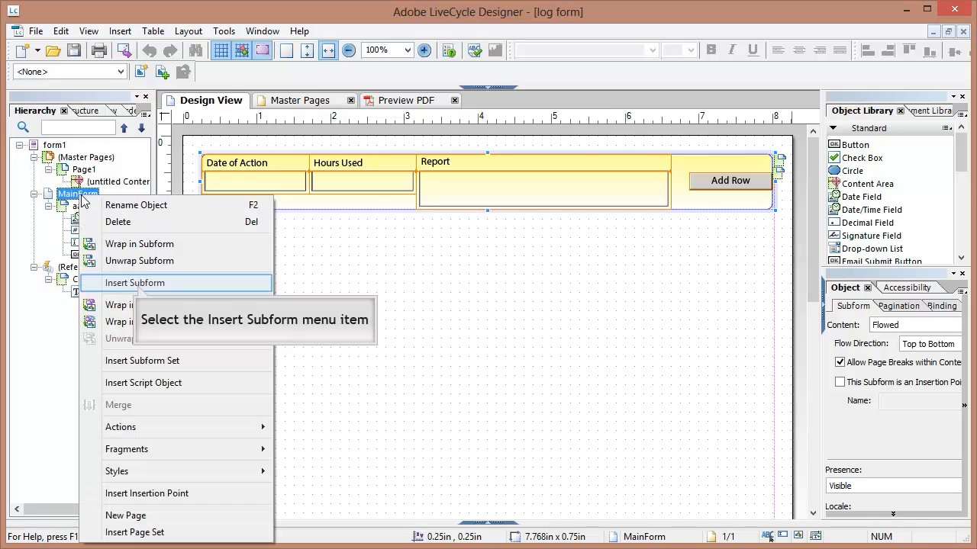
click(134, 283)
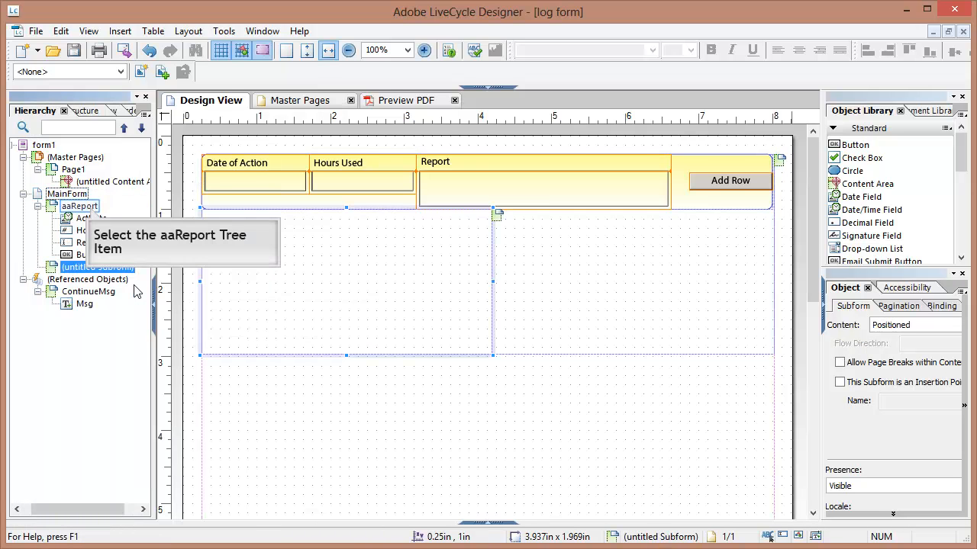
click(87, 207)
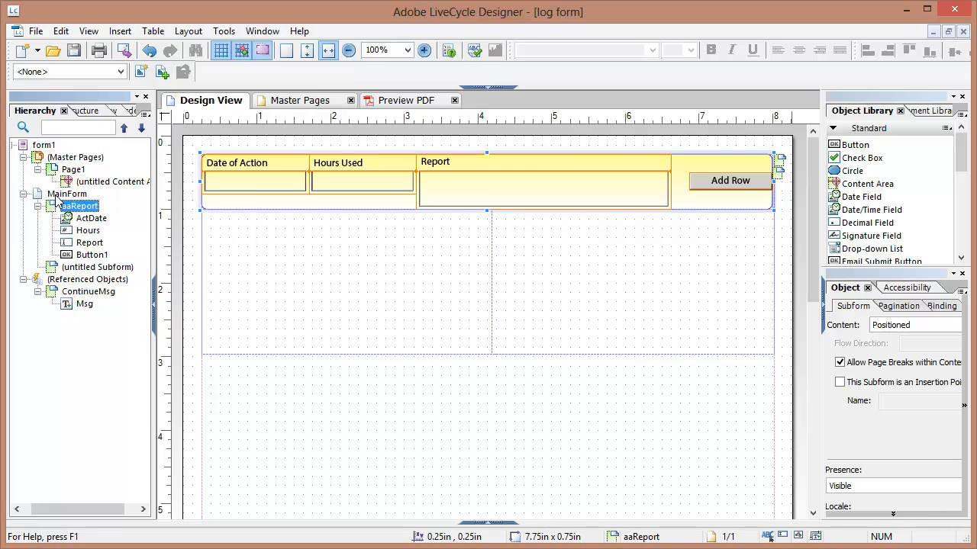
click(58, 195)
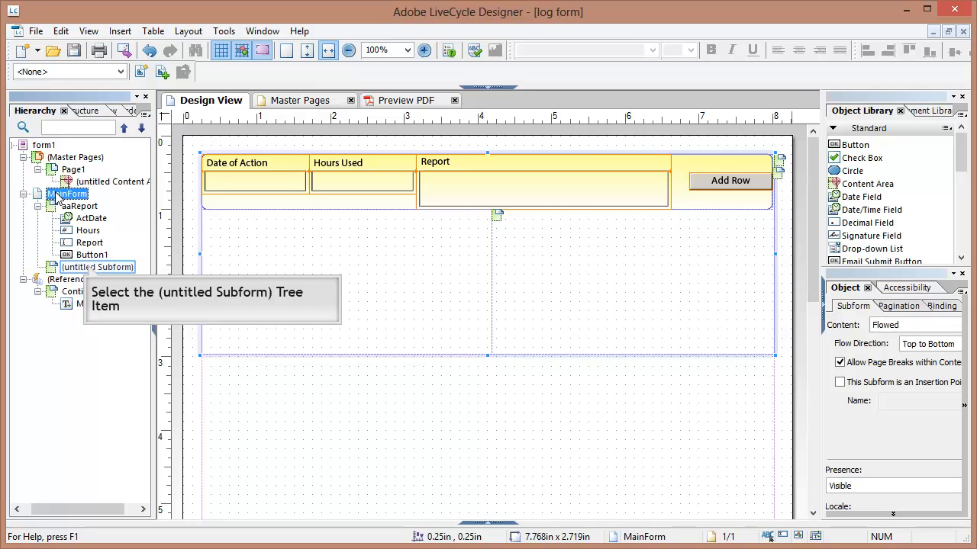
click(86, 268)
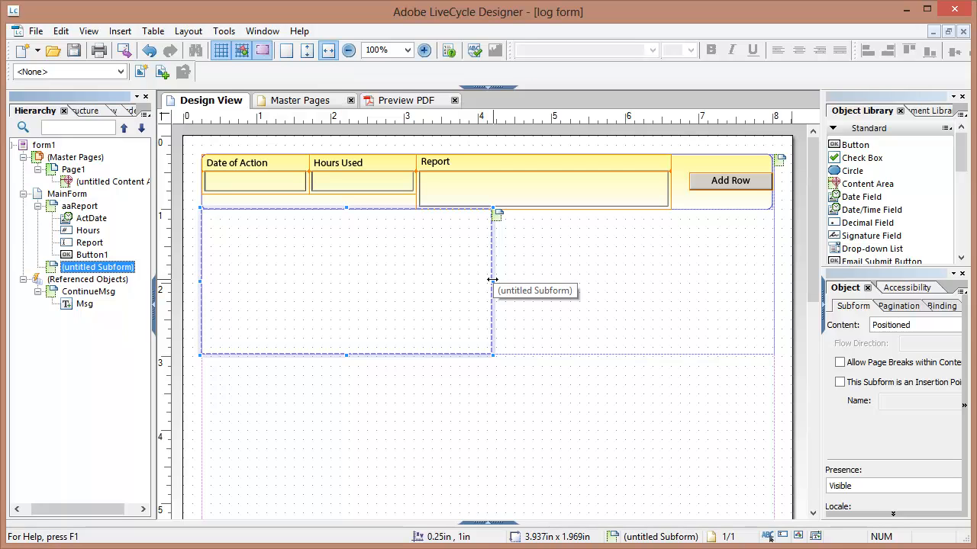
drag(490, 281, 710, 274)
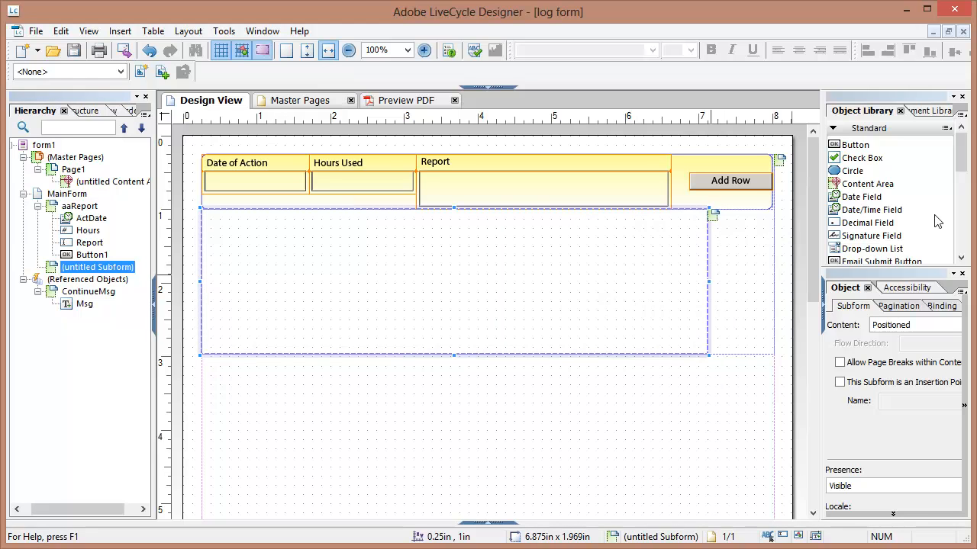
- Place a text object at about 0.625in, 1.125in in the new subform and replace its content with a Lorem ipsum paragraph
drag(959, 153, 959, 237)
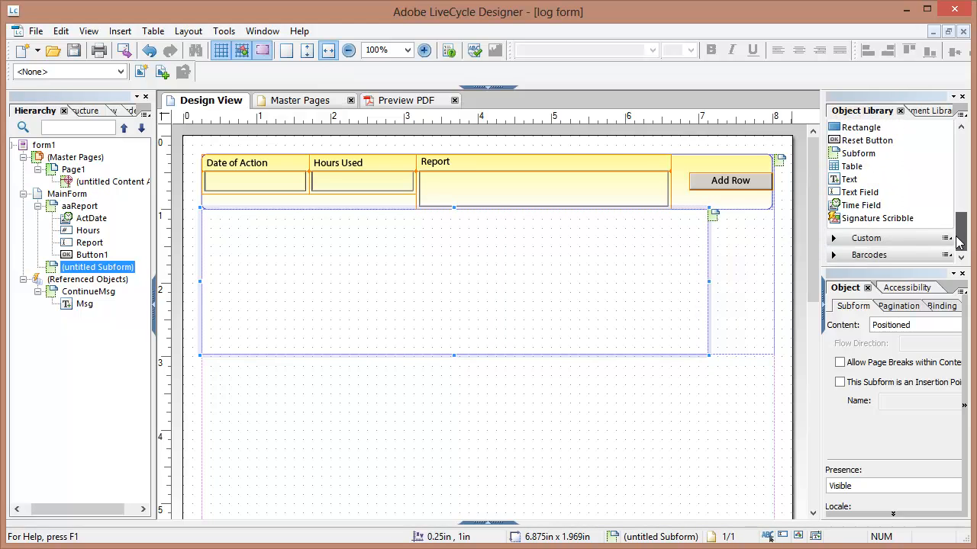
click(848, 183)
mouse_move(848, 186)
mouse_down()
mouse_move(373, 199)
mouse_move(270, 228)
mouse_up()
click(269, 227)
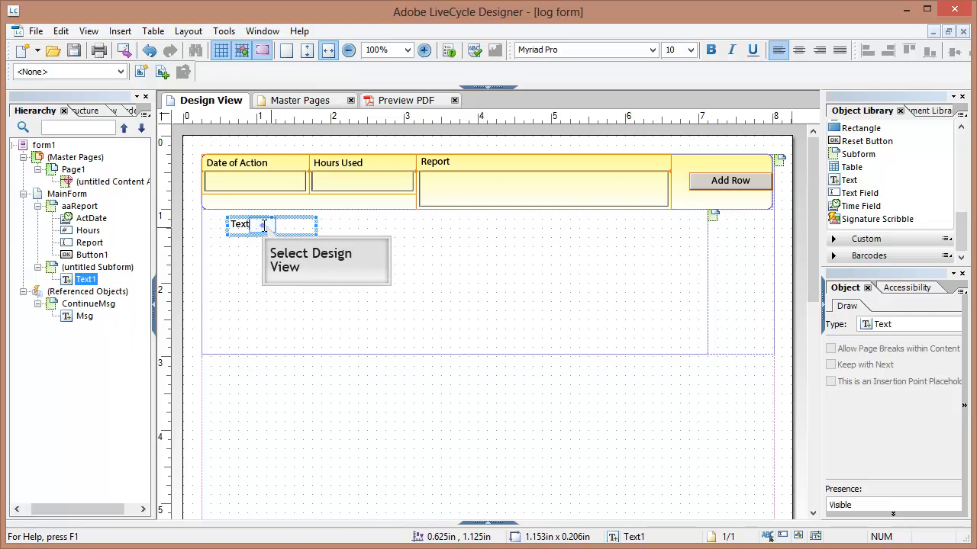
double_click(262, 225)
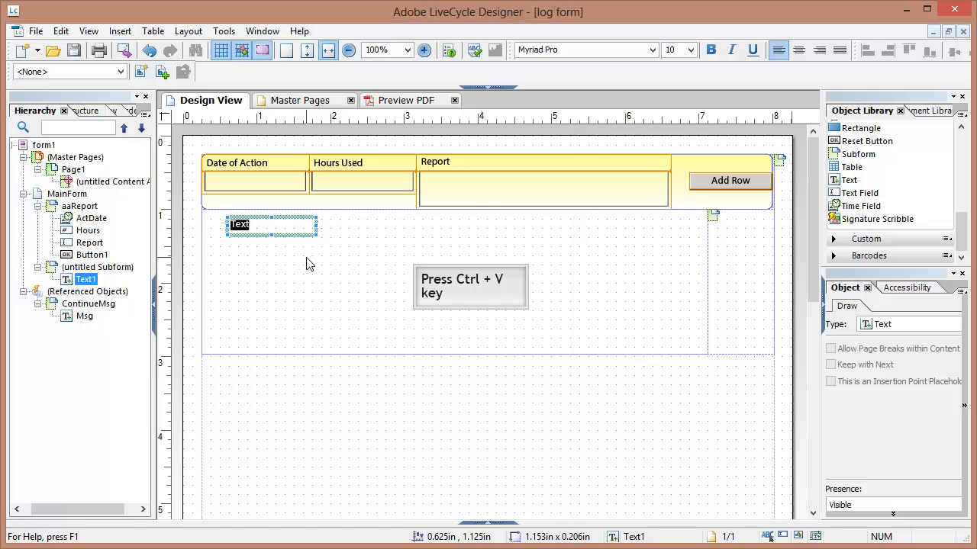
text(Lorem ipsum dolor sit amet, consectetuer adipiscing elit. Maecenas porttitor congue massa. Fusce posuere, magna sed pulvinar ultricies, purus lectus malesuada libero, sit amet commodo magna eros quis urna. Nunc viverra imperdiet enim. Fusce est. Vivamus a tellus)
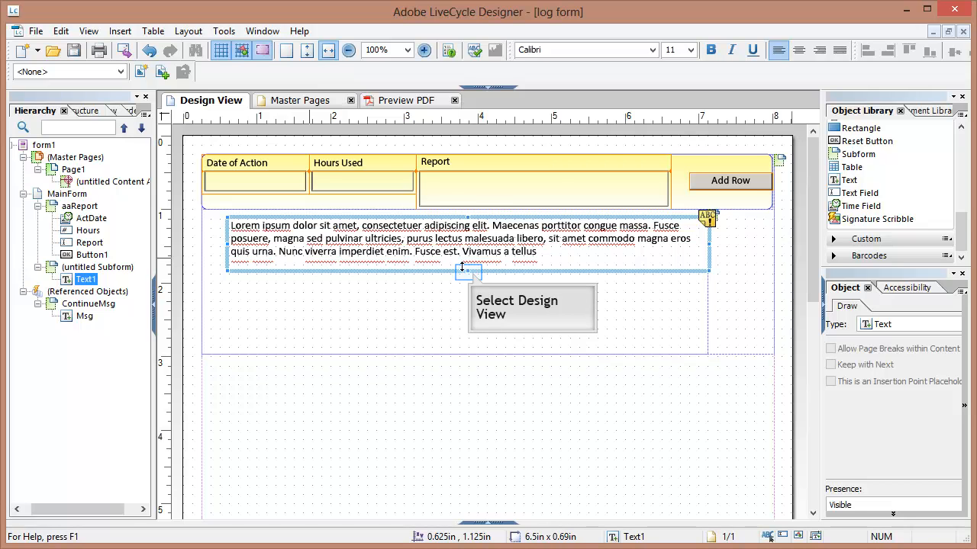
- Increase the Lorem ipsum text object's height to about 1in and save the form
drag(467, 272, 466, 292)
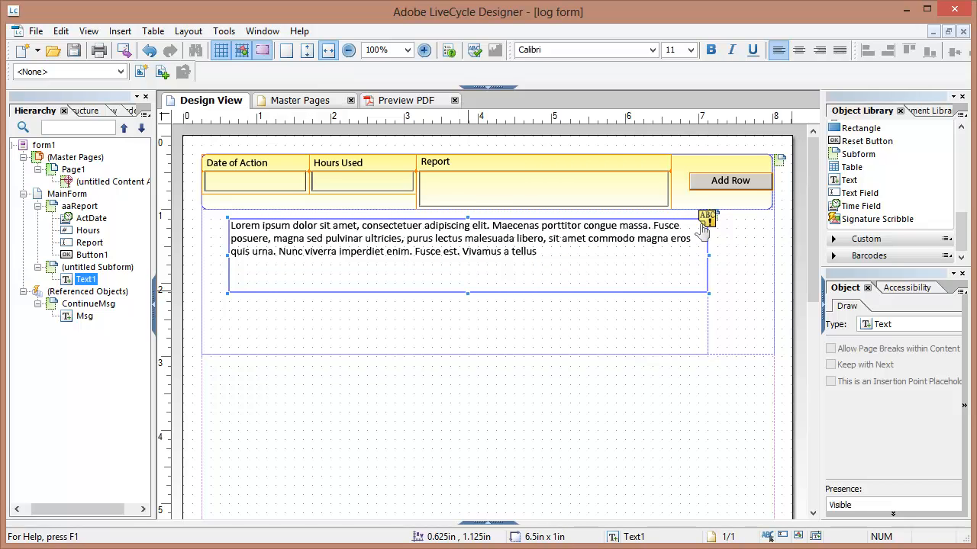
mouse_move(703, 224)
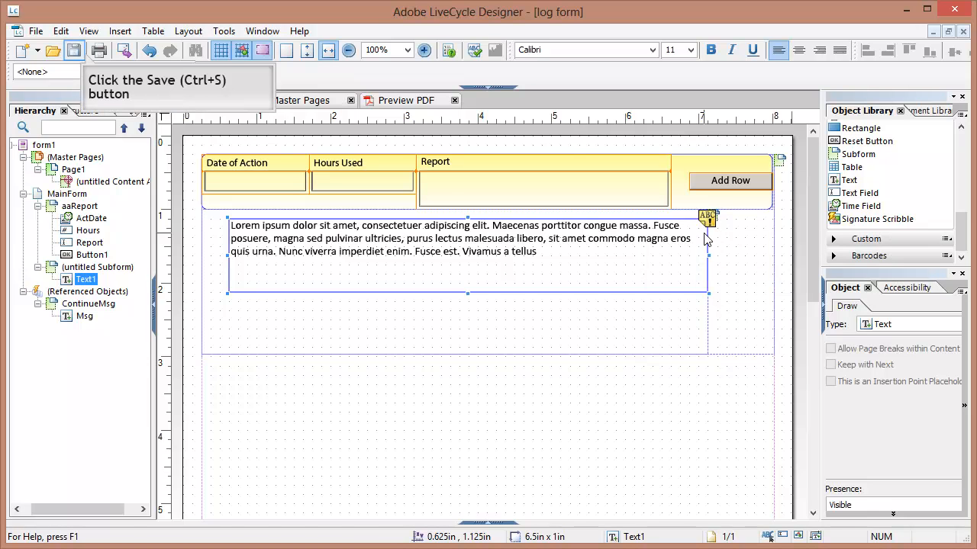
click(82, 56)
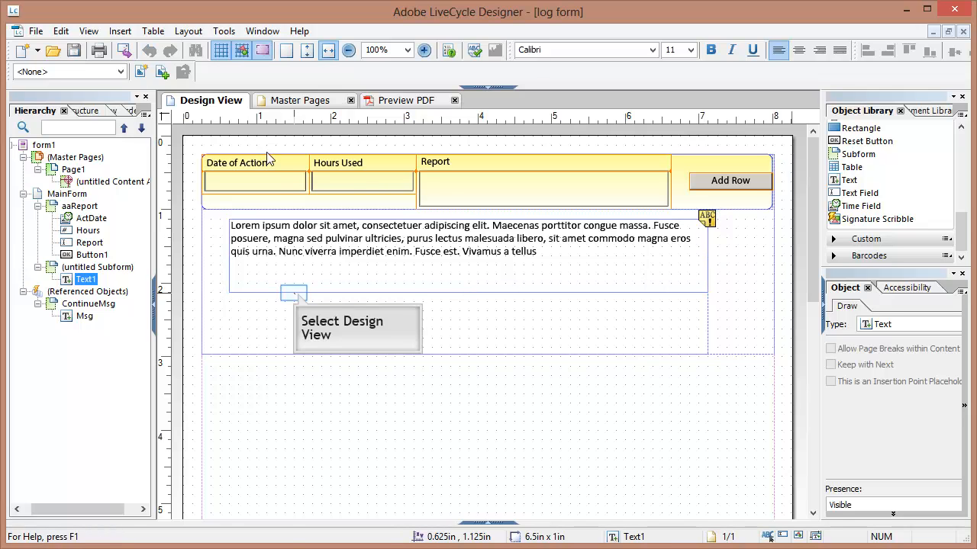
- Move the text object to about 0.375in, 1.125in and reduce its height to about 0.75in
click(296, 284)
drag(296, 283, 279, 289)
drag(450, 292, 452, 282)
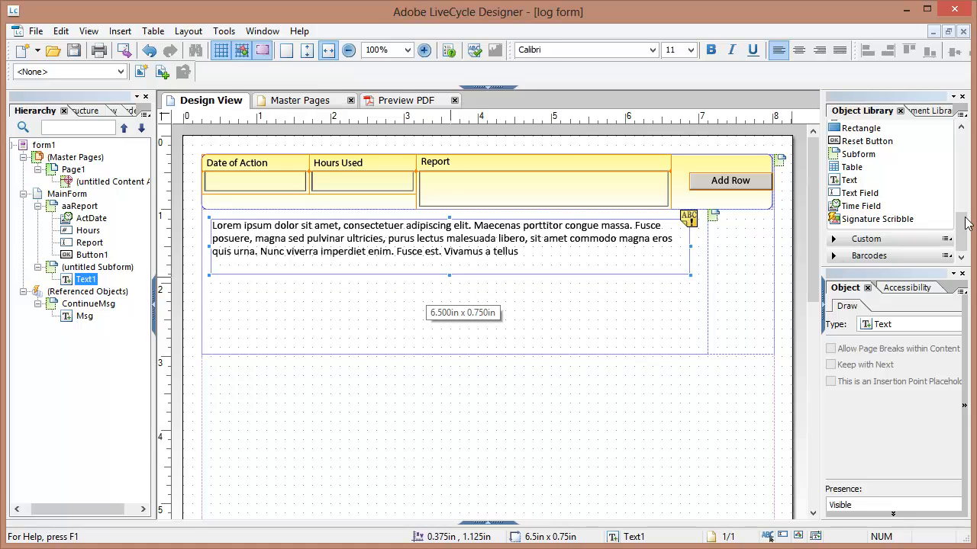
- Add a Signature Field below the paragraph in the new subform, at about 1.375in, 2.125in, and dismiss the hint
scroll(963, 228, up, 1)
scroll(962, 227, down, 1)
click(872, 221)
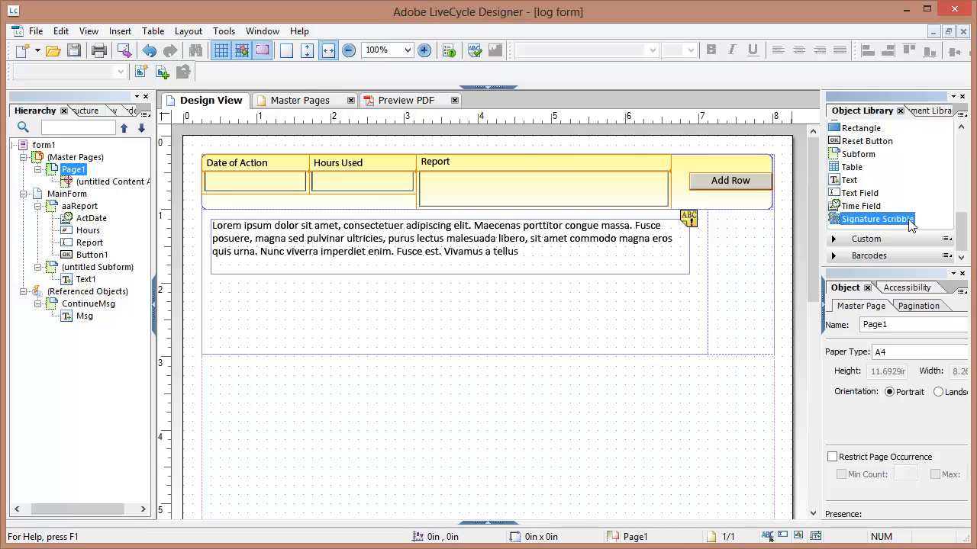
drag(963, 231, 968, 165)
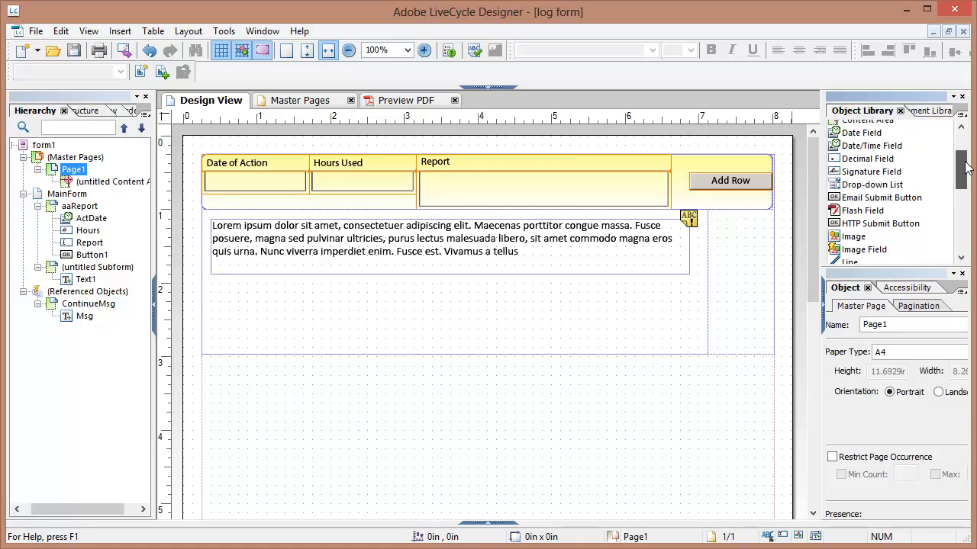
click(888, 177)
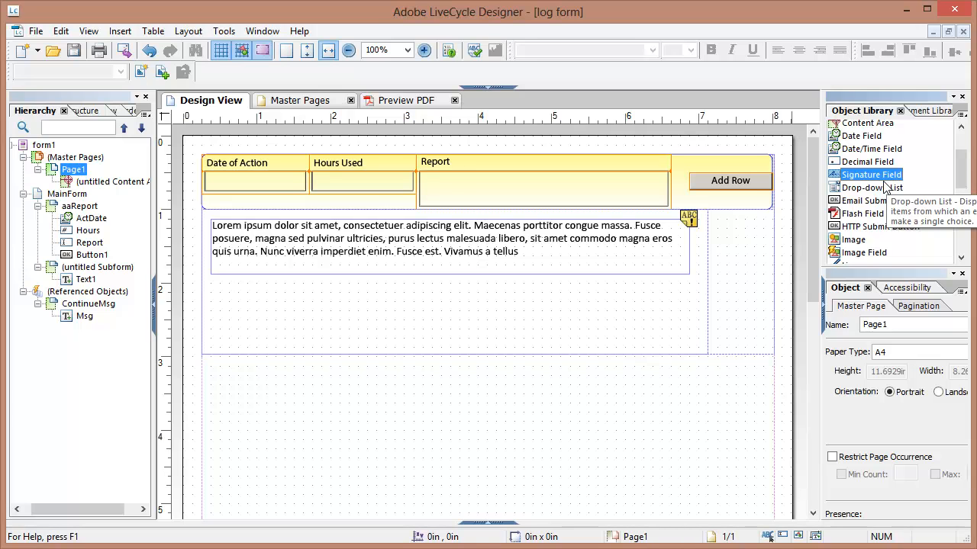
mouse_move(875, 177)
mouse_down()
mouse_move(664, 266)
mouse_move(406, 327)
mouse_move(374, 309)
mouse_up()
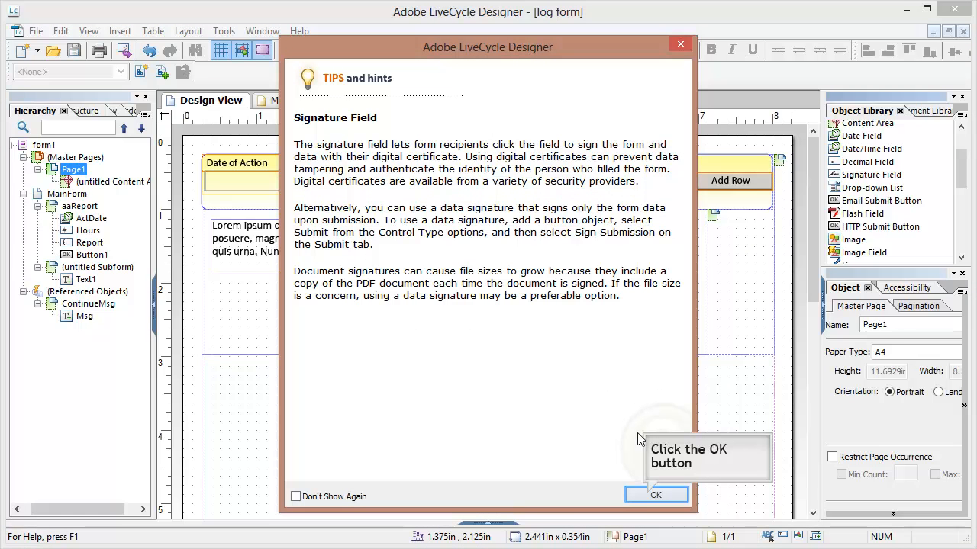
click(646, 496)
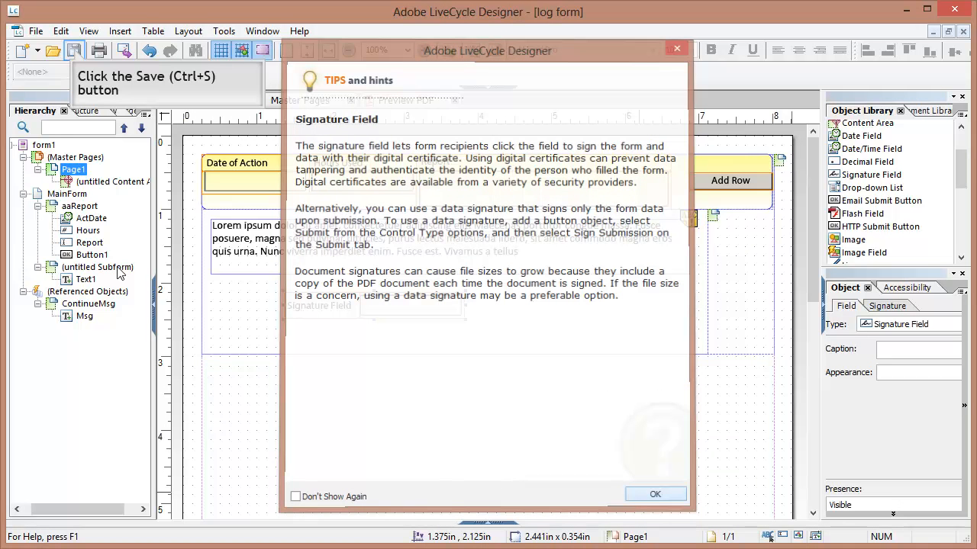
- Save the form and enlarge the signature field to about 3.375in by 0.625in
click(74, 50)
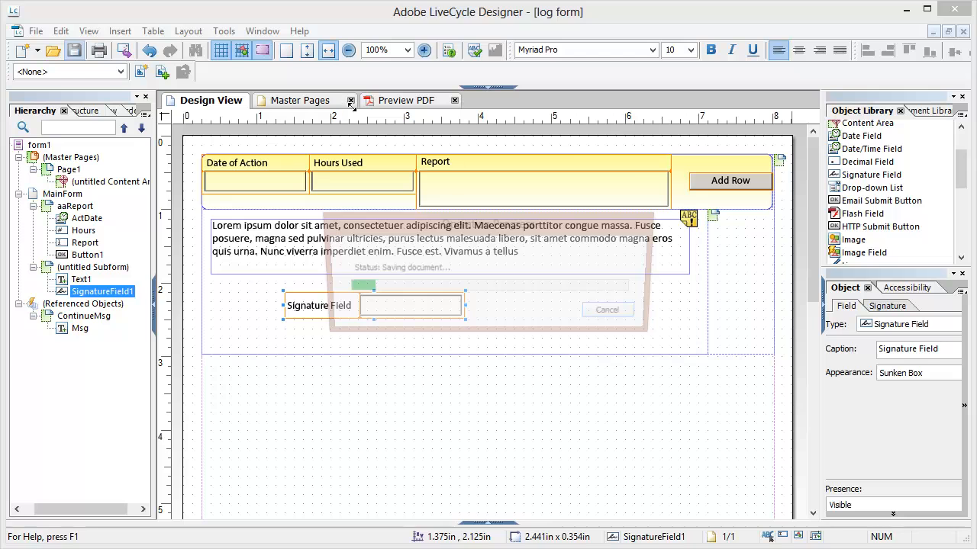
drag(465, 318, 536, 336)
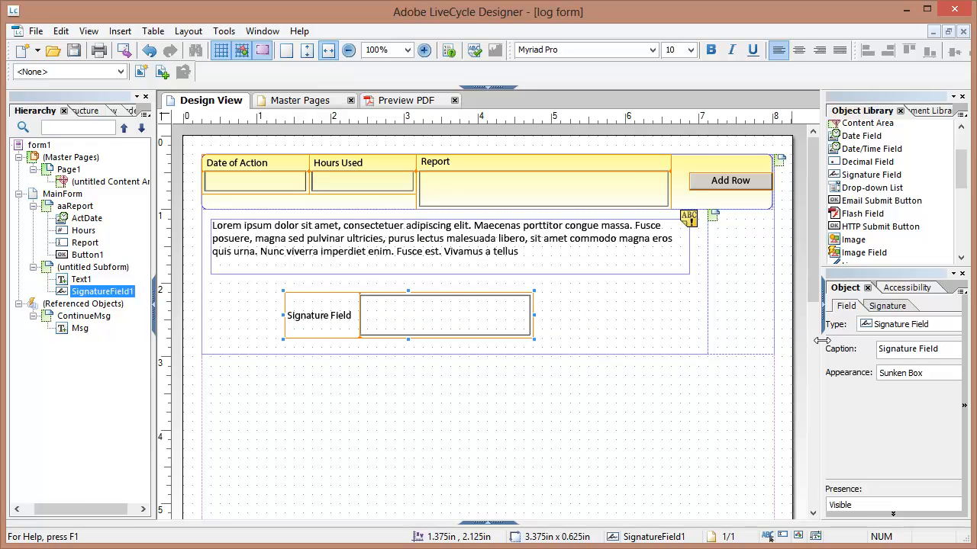
drag(821, 340, 658, 355)
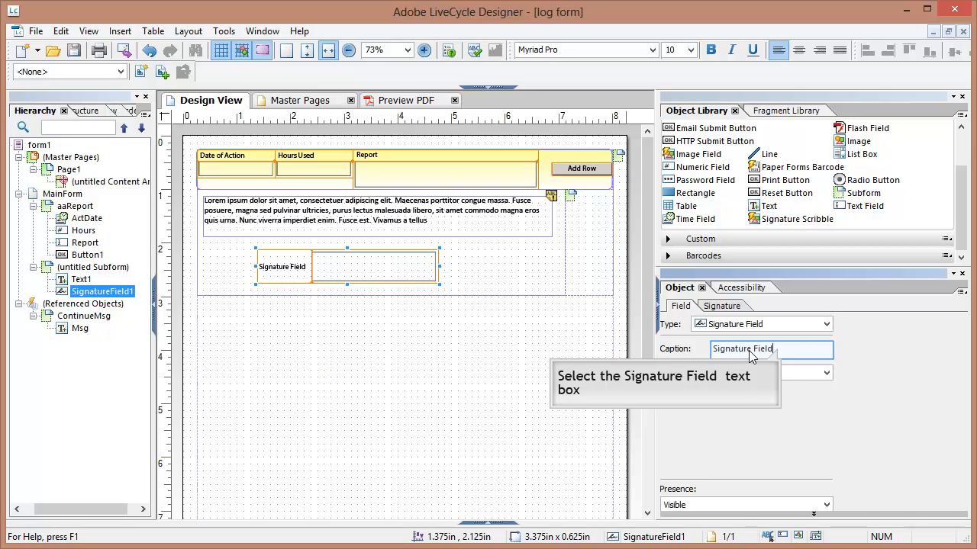
- Shorten the signature field's caption to Signature and keep Lock Fields After Signing enabled for All Fields in Document
drag(781, 349, 751, 357)
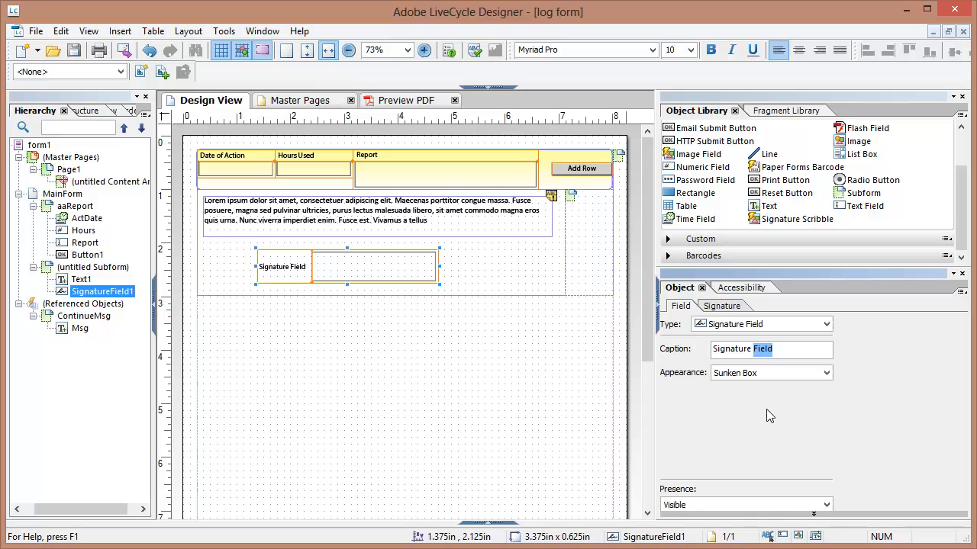
key(BackSpace)
click(724, 307)
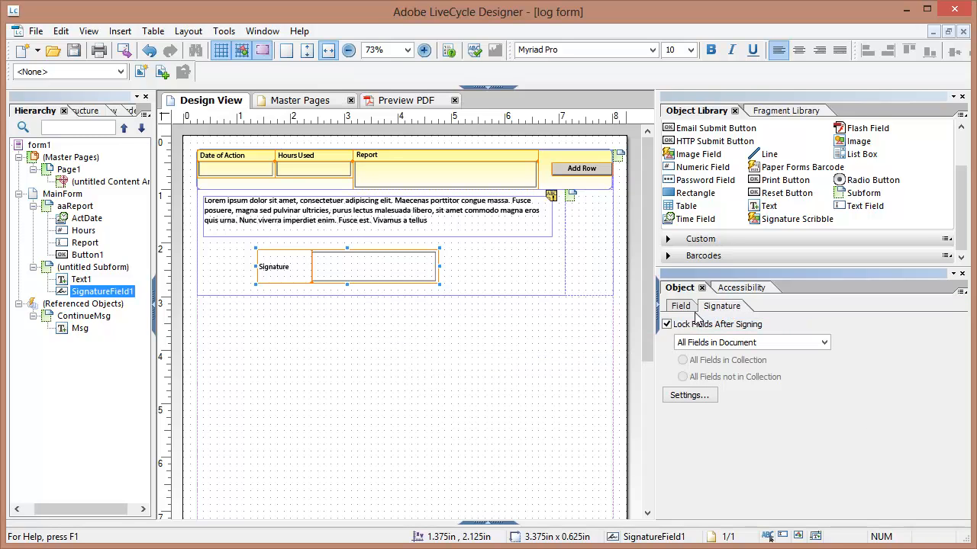
click(688, 325)
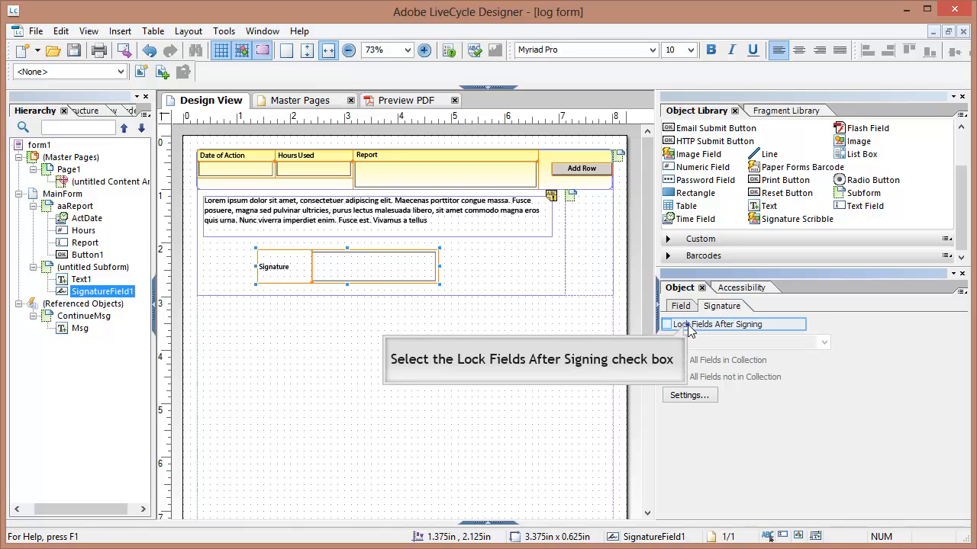
click(688, 325)
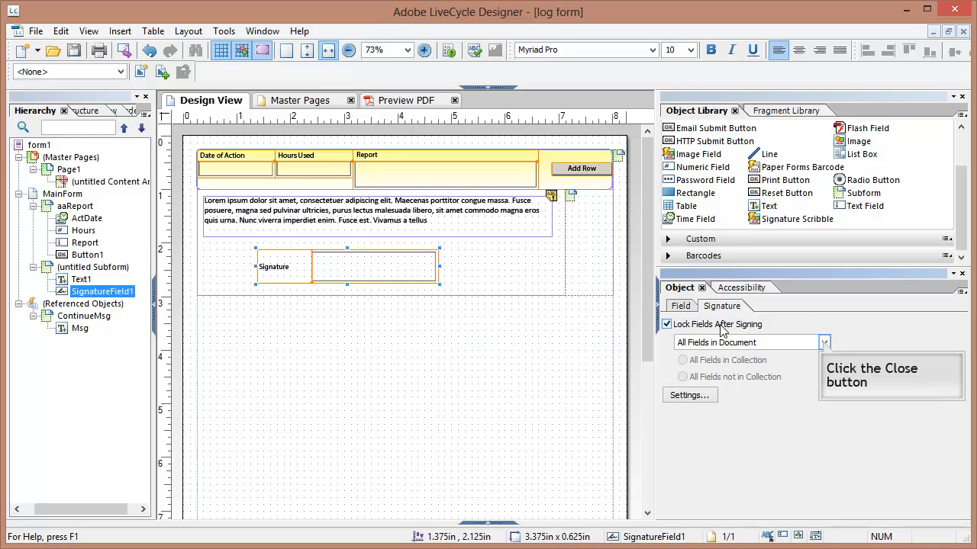
click(822, 343)
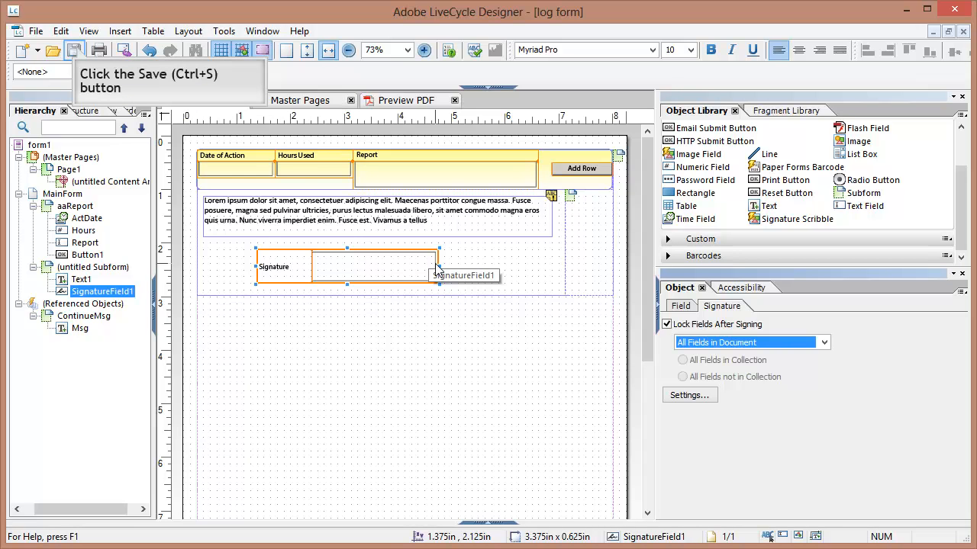
- Save the form and preview it as a PDF
click(74, 50)
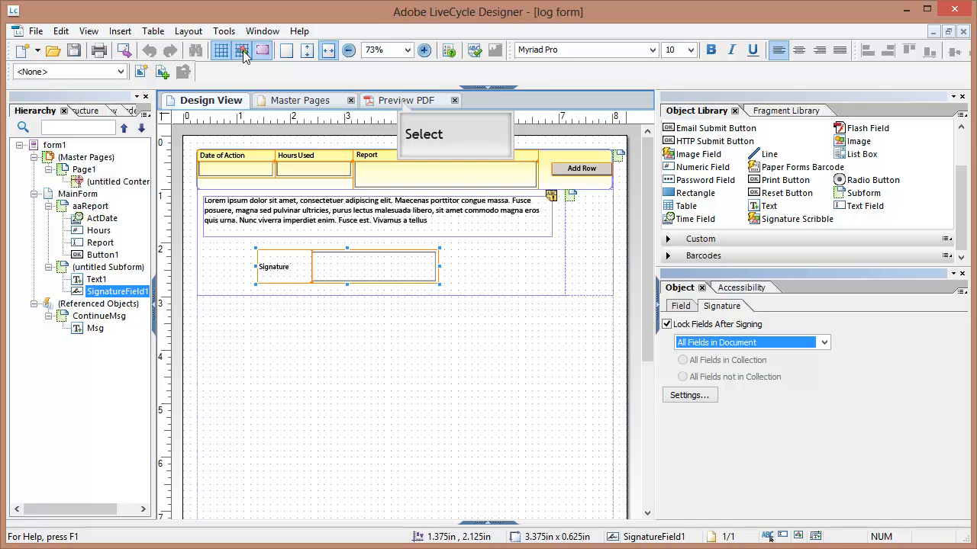
click(398, 100)
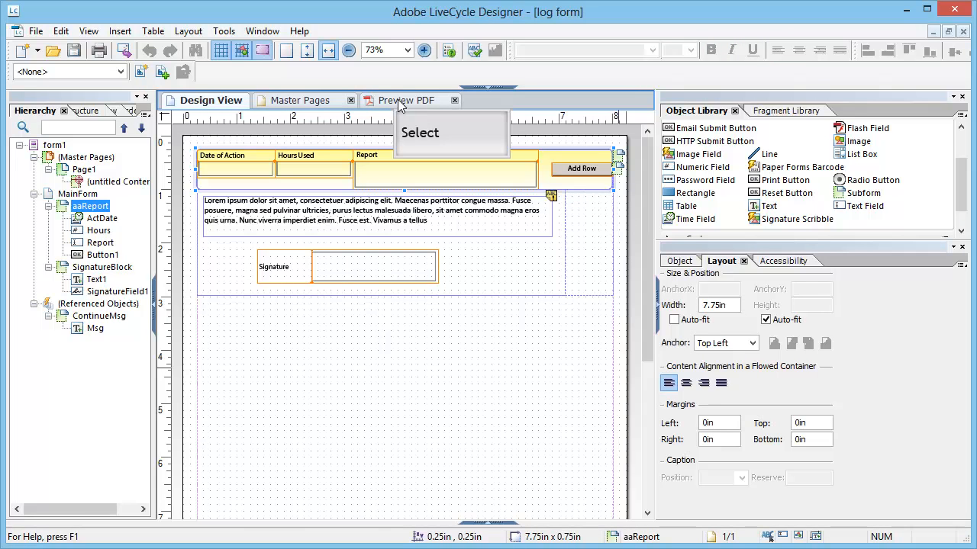
click(396, 102)
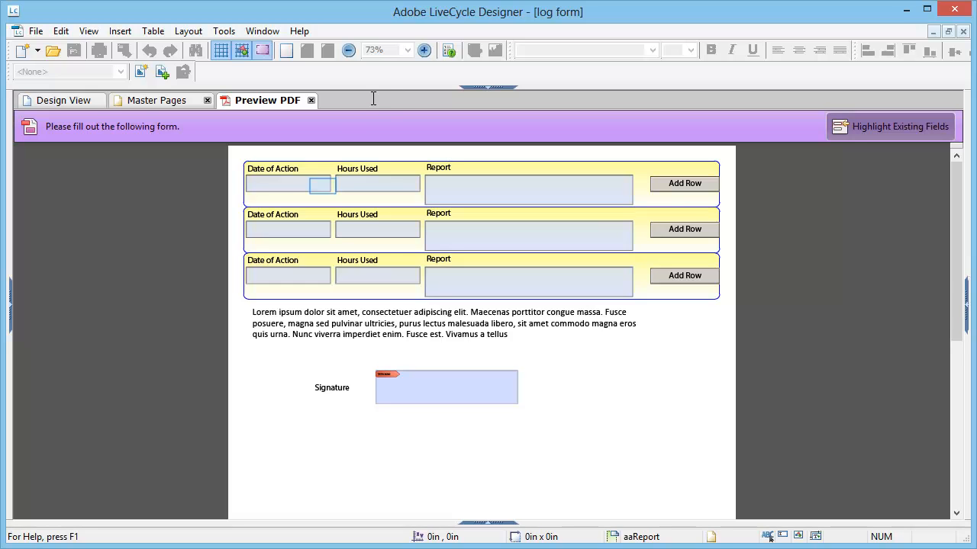
- Fill the first log row with date 4-Oct-13, 3 hours used and the Lorem ipsum paragraph entered repeatedly as the report
click(323, 185)
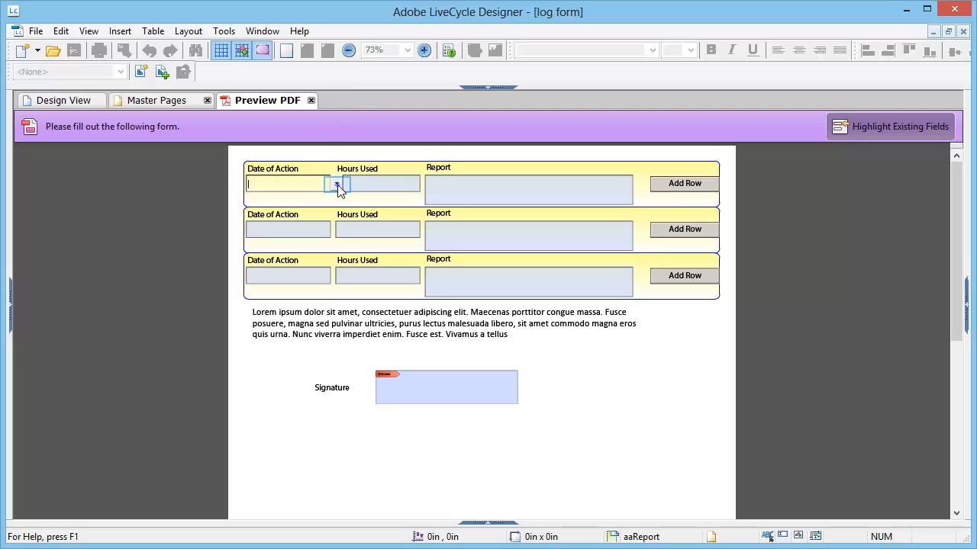
click(338, 185)
click(312, 217)
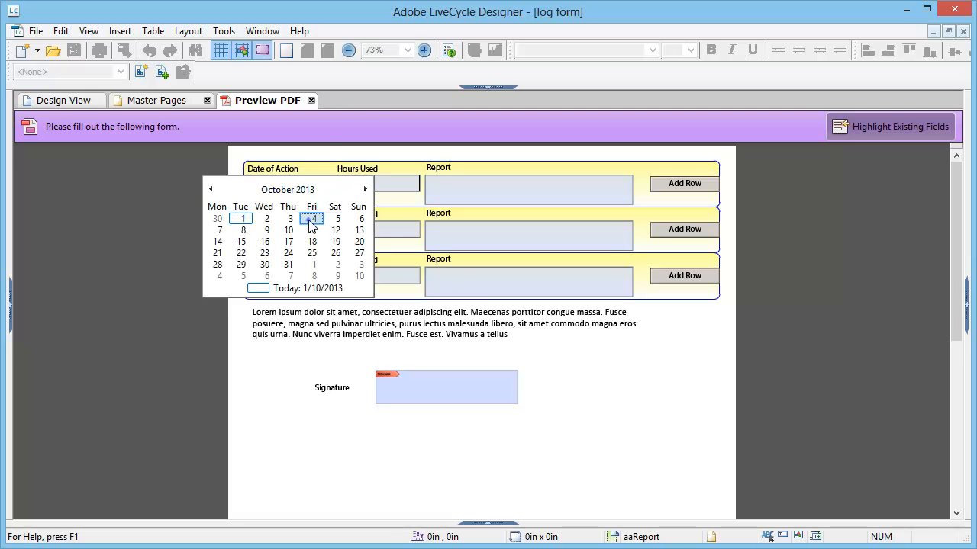
click(365, 188)
text(3)
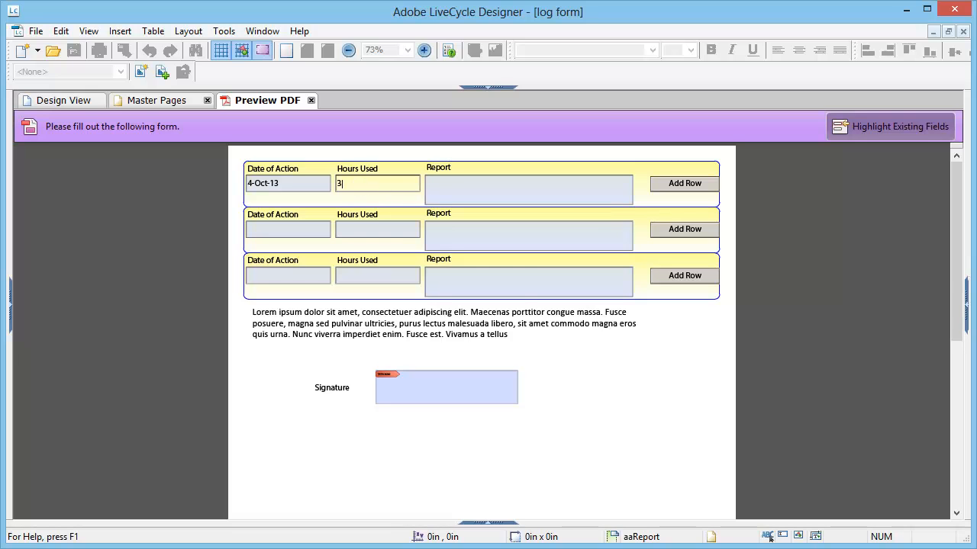
click(449, 181)
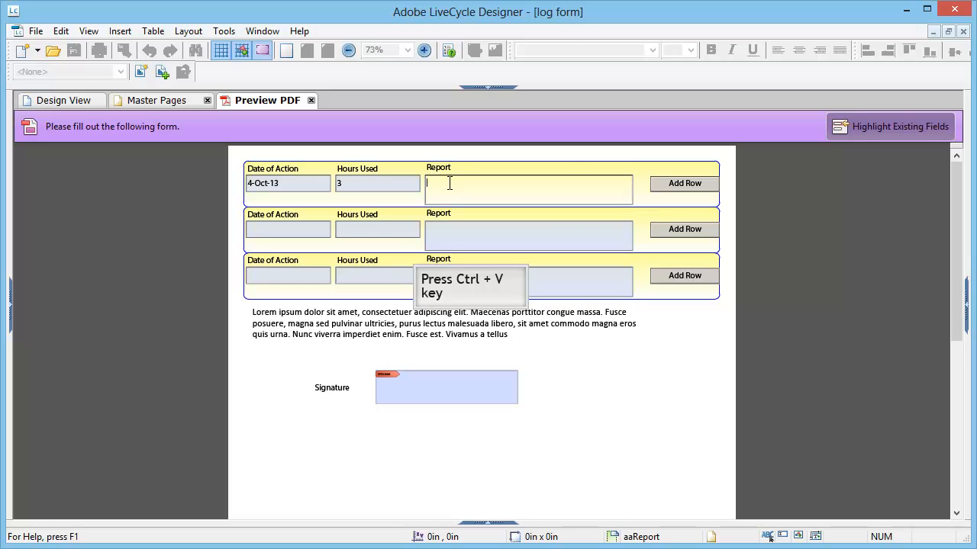
text(Lorem ipsum dolor sit amet, consectetuer adipiscing elit. Maecenas porttitor congue massa. Fusce posuere, magna sed pulvinar ultricies, purus lectus malesuada libero, sit amet commodo magna eros quis urna. Nunc viverra imperdiet enim. Fusce est. Vivamus a tellus)
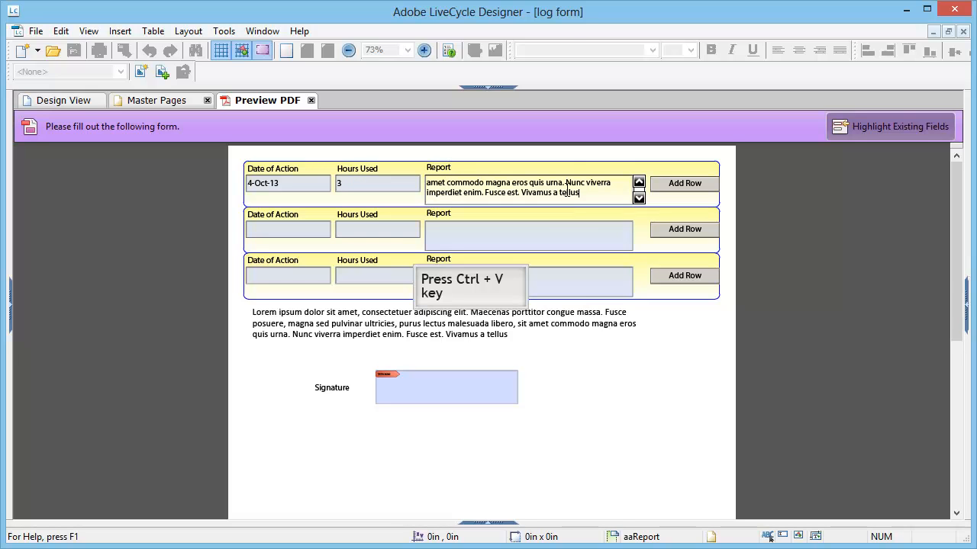
text(Lorem ipsum dolor sit amet, consectetuer adipiscing elit. Maecenas porttitor congue massa. Fusce posuere, magna sed pulvinar ultricies, purus lectus malesuada libero, sit amet commodo magna eros quis urna. Nunc viverra imperdiet enim. Fusce est. Vivamus a tellus)
click(563, 232)
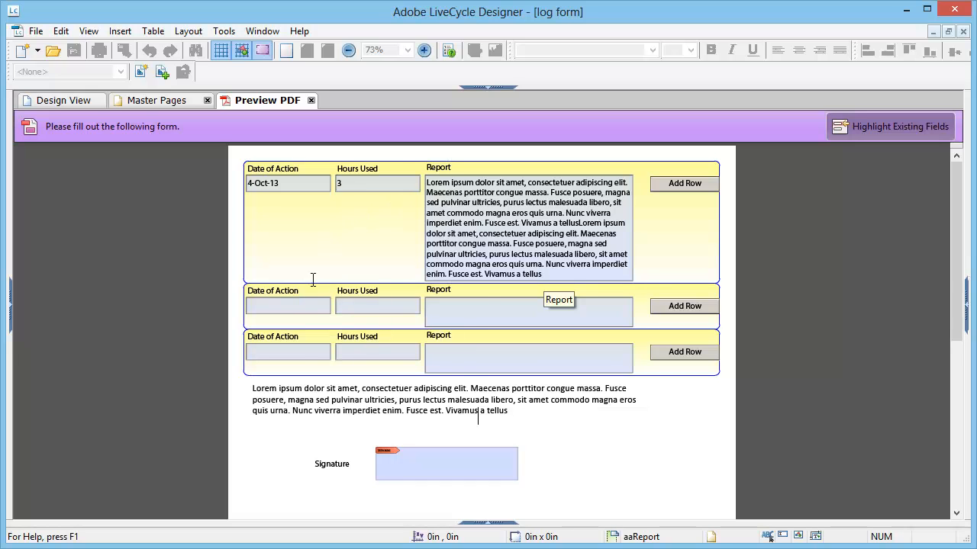
- Fill the second log row with date 10-Oct-13, 4 hours used and repeated Lorem ipsum paragraphs as the report
click(312, 305)
click(335, 305)
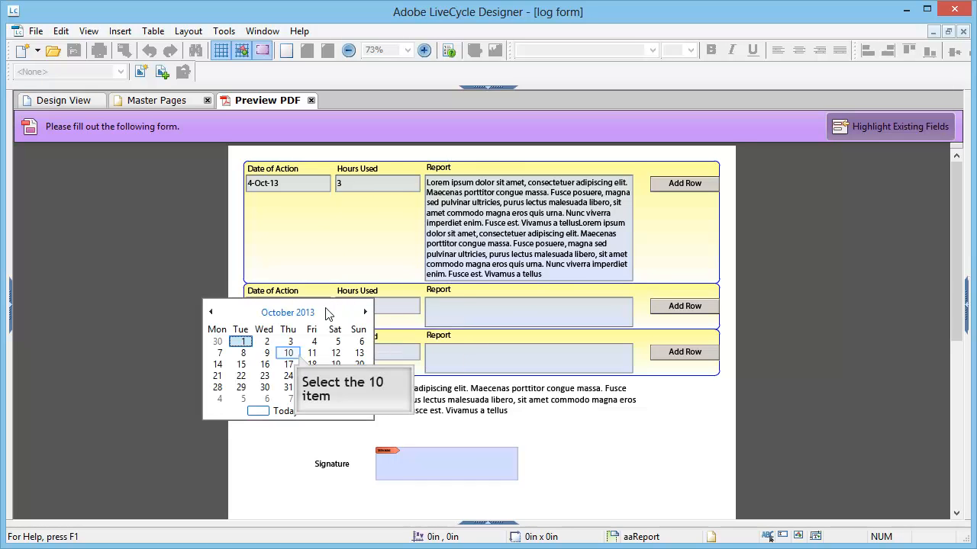
click(294, 354)
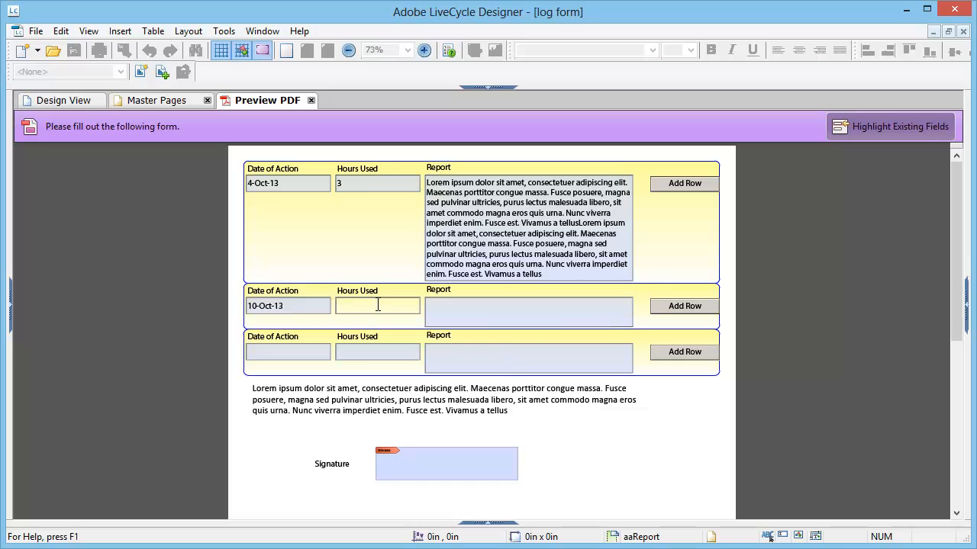
text(4)
click(497, 311)
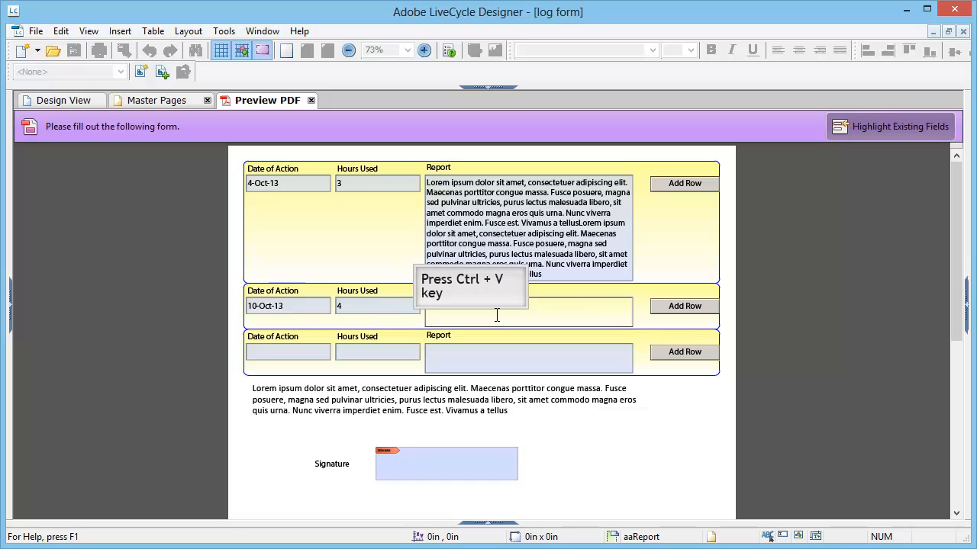
text(Lorem ipsum dolor sit amet, consectetuer adipiscing elit. Maecenas porttitor congue massa. Fusce posuere, magna sed pulvinar ultricies, purus lectus malesuada libero, sit amet commodo magna eros quis urna. Nunc viverra imperdiet enim. Fusce est. Vivamus a tellus)
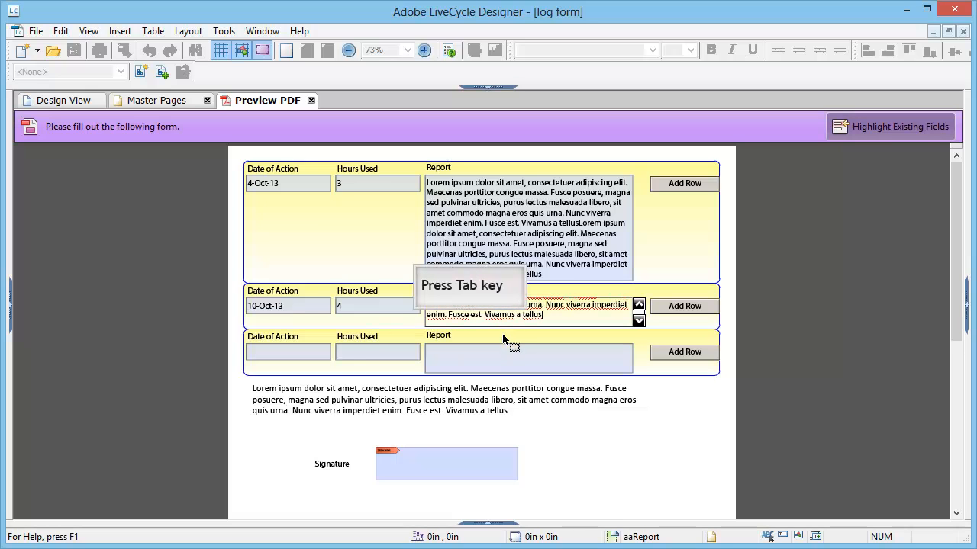
key(Tab)
- Fill the third log row with date 3-Oct-13, 4 hours used and repeated Lorem ipsum paragraphs as the report
scroll(510, 367, down, 5)
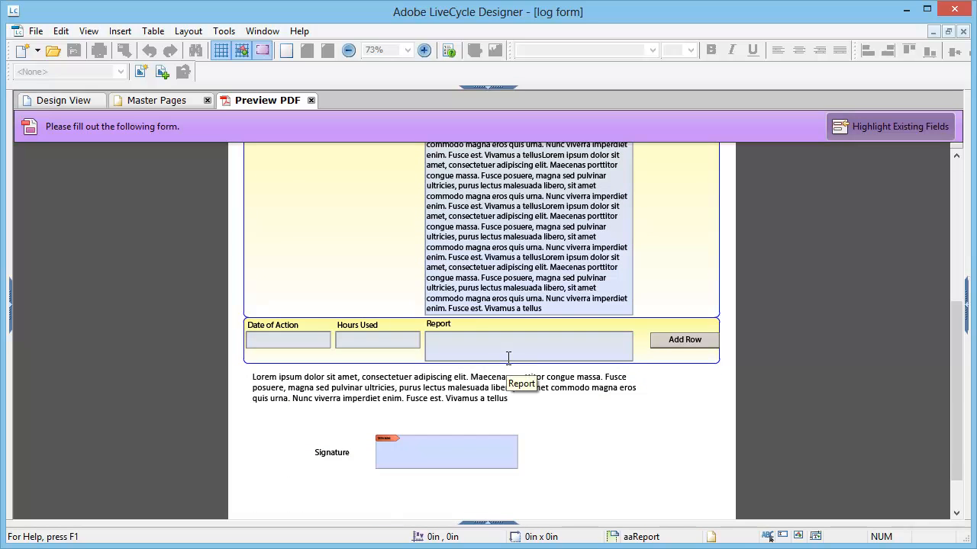
scroll(509, 361, down, 1)
click(317, 304)
click(335, 305)
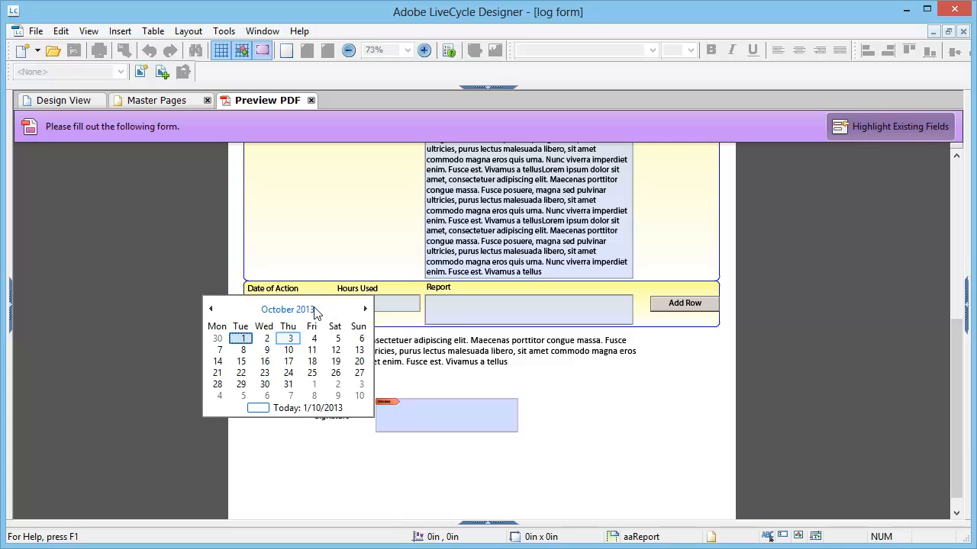
click(289, 338)
click(390, 307)
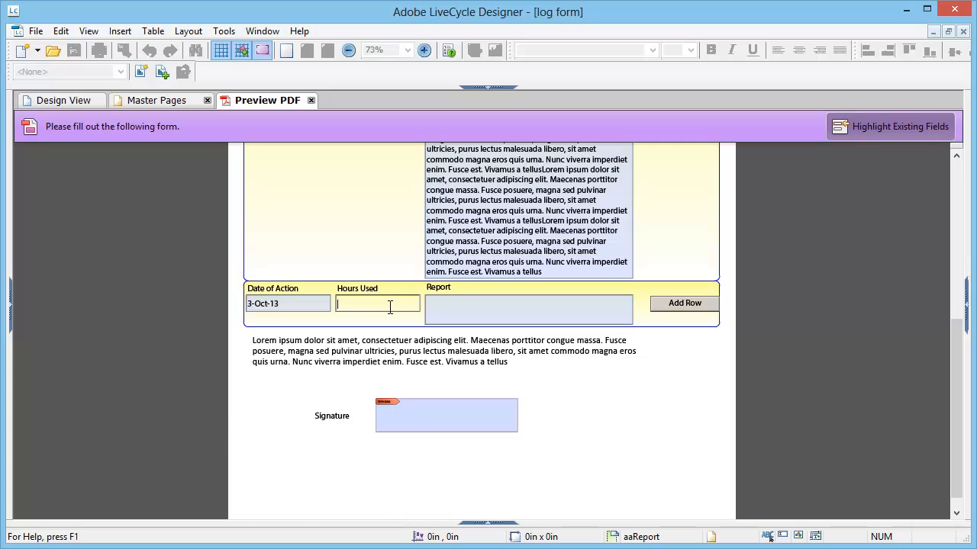
text(4)
click(462, 305)
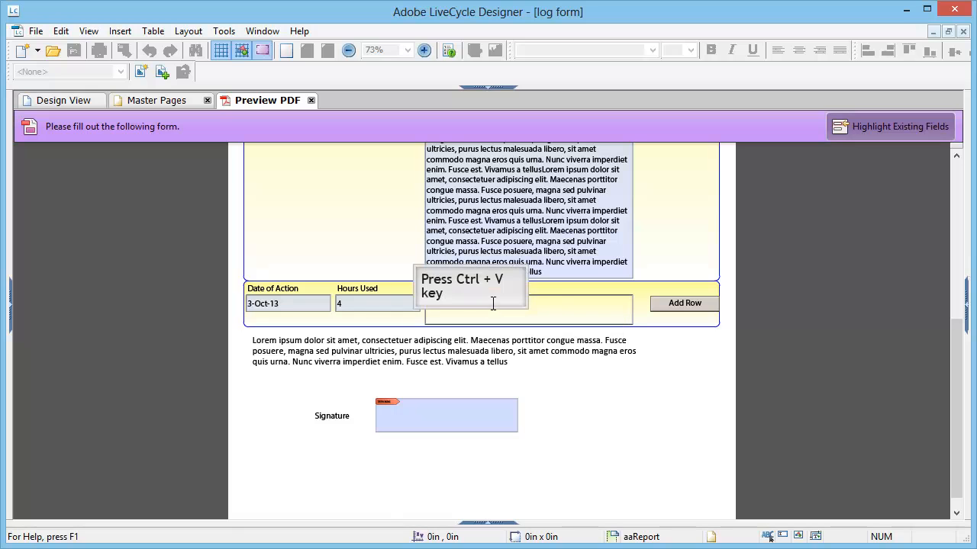
text(Lorem ipsum dolor sit amet, consectetuer adipiscing elit. Maecenas porttitor congue massa. Fusce posuere, magna sed pulvinar ultricies, purus lectus malesuada libero, sit amet commodo magna eros quis urna. Nunc viverra imperdiet enim. Fusce est. Vivamus a tellus)
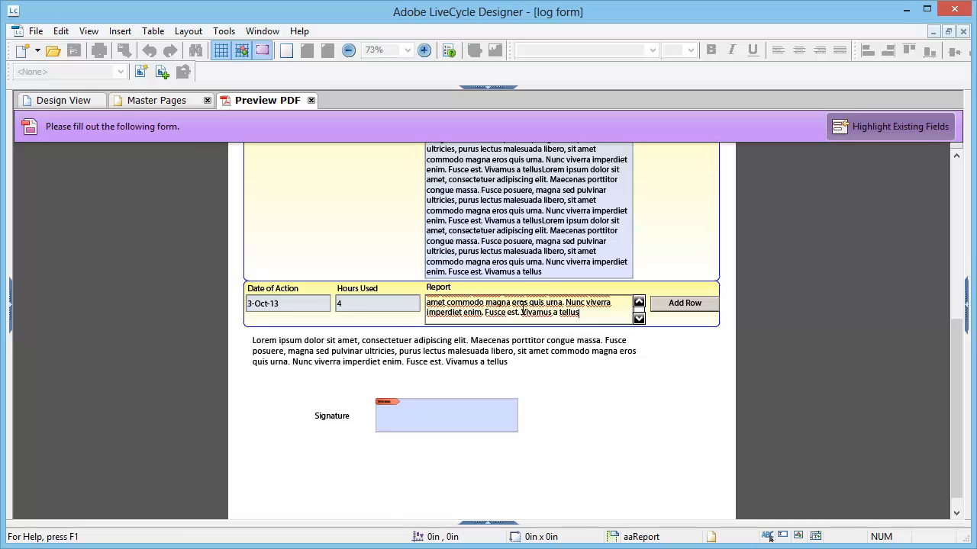
key(Tab)
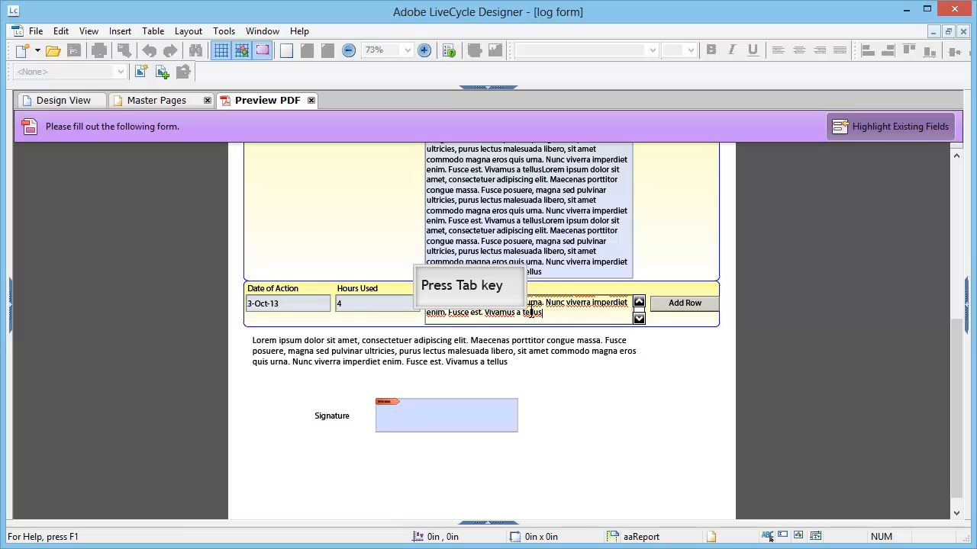
- Append more copies of the Lorem ipsum paragraph to the third row's report and commit the entry
scroll(534, 364, down, 5)
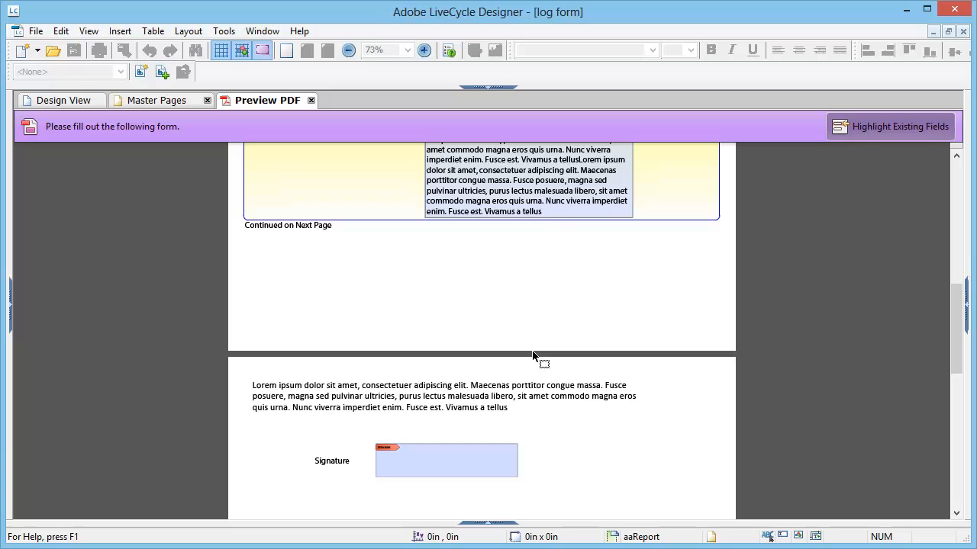
click(563, 215)
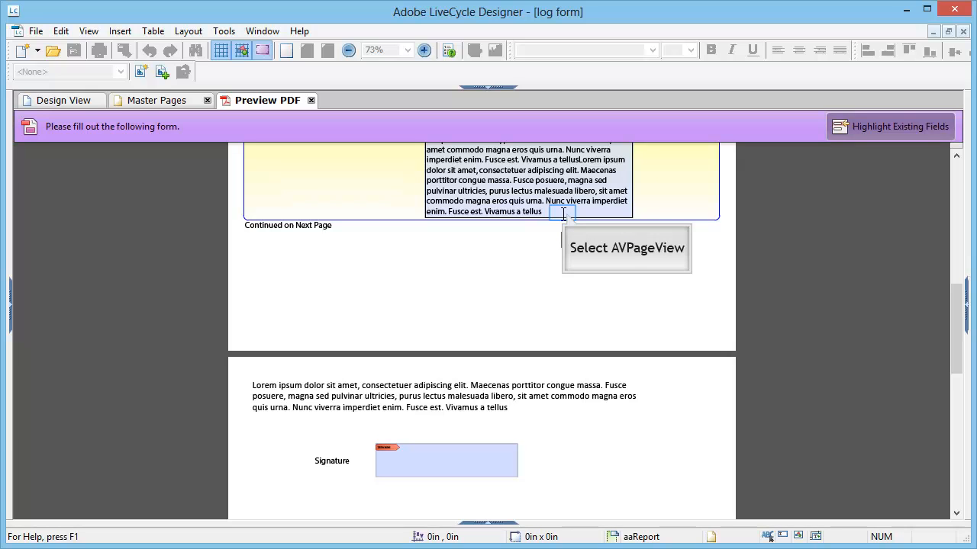
text(amet commodo magna eros quis urna. Nunc viverra imperdiet enim. Fusce est. Vivamus a tellusLorem ipsum dolor sit amet, consectetuer adipiscing elit. Maecenas porttitor congue massa. Fusce posuere, magna sed pulvinar ultricies, purus lectus malesuada libero, sit amet commodo magna eros quis urna. Nunc viverra imperdiet enim. Fusce est. Vivamus a tellus)
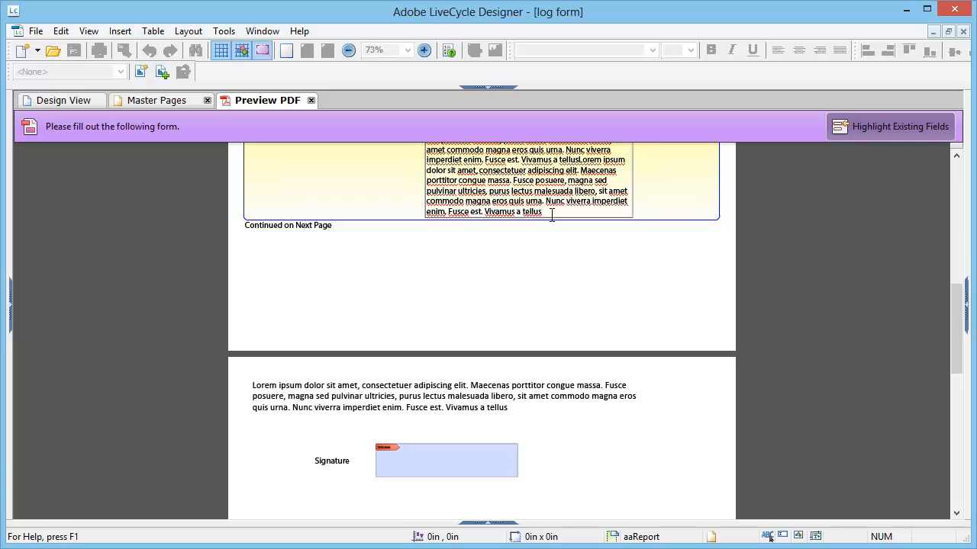
text(Lorem ipsum dolor sit amet, consectetuer adipiscing elit. Maecenas porttitor congue massa. Fusce posuere, magna sed pulvinar ultricies, purus lectus malesuada libero, sit amet commodo magna eros quis urna. Nunc viverra imperdiet enim. Fusce est. Vivamus a tellus)
key(Tab)
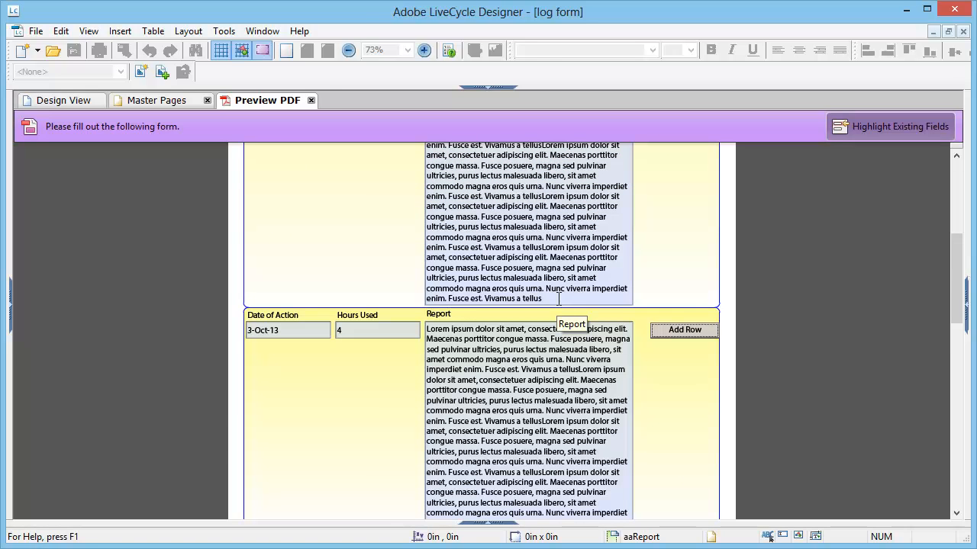
- Check the page break in the third log entry and add a new row after it
scroll(559, 299, down, 5)
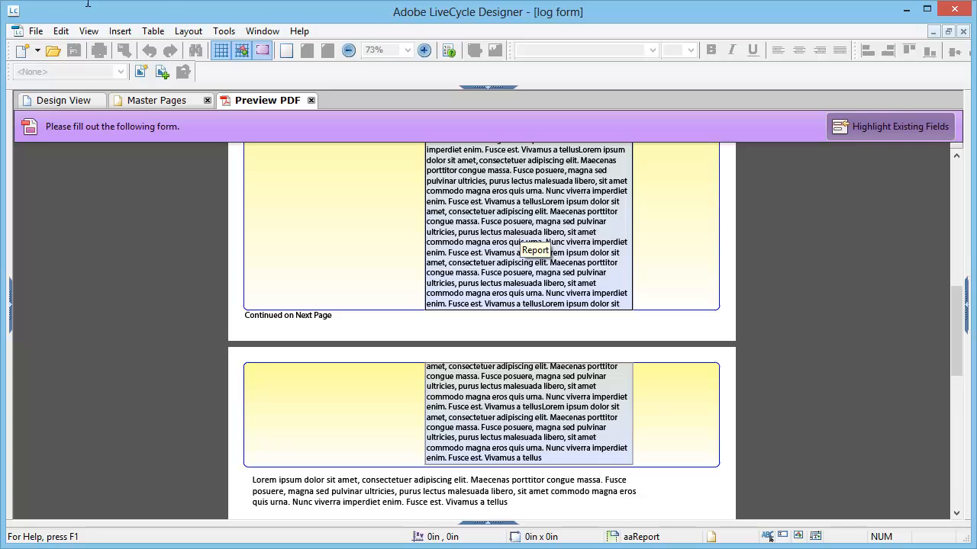
scroll(521, 226, up, 3)
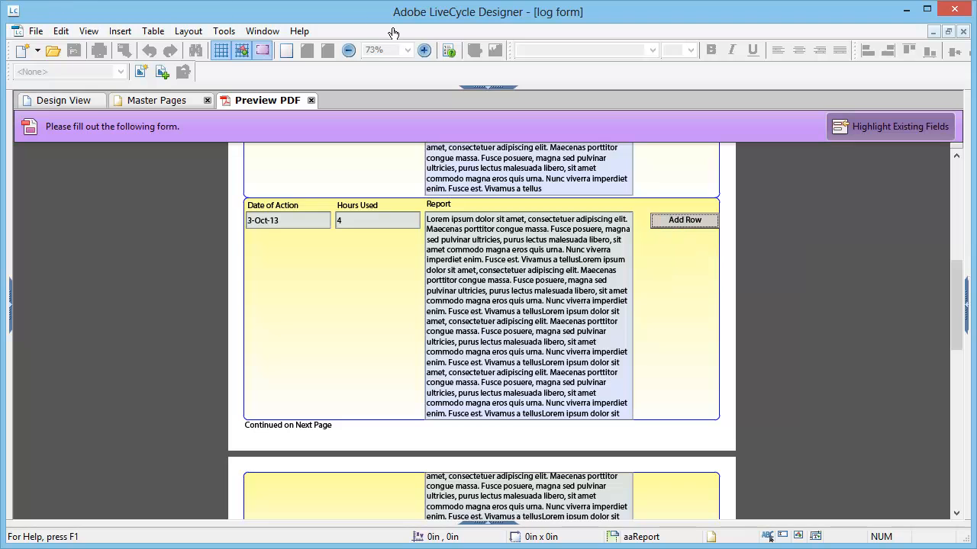
click(672, 229)
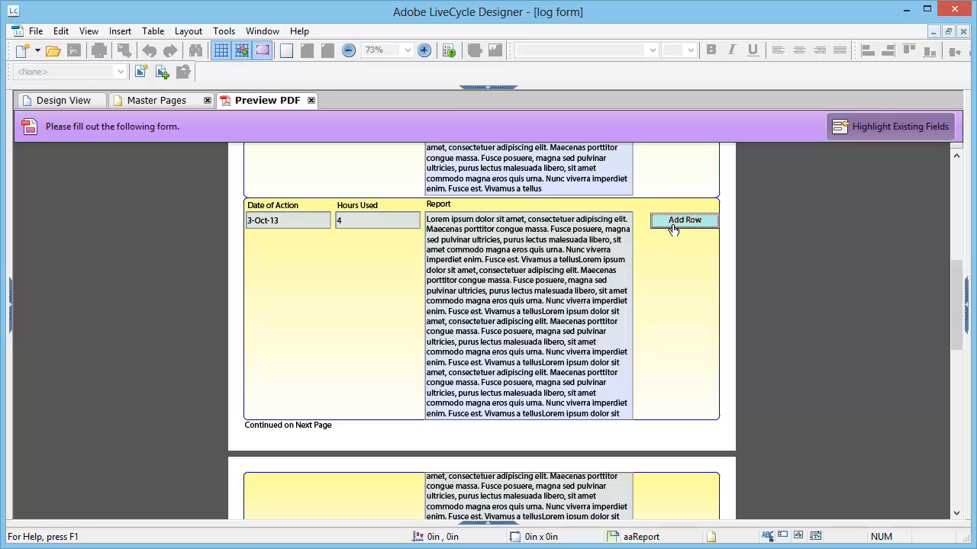
- Fill the newly added log row with date 10-Oct-13, 4 hours used and repeated Lorem ipsum paragraphs as the report
scroll(642, 344, down, 3)
click(336, 345)
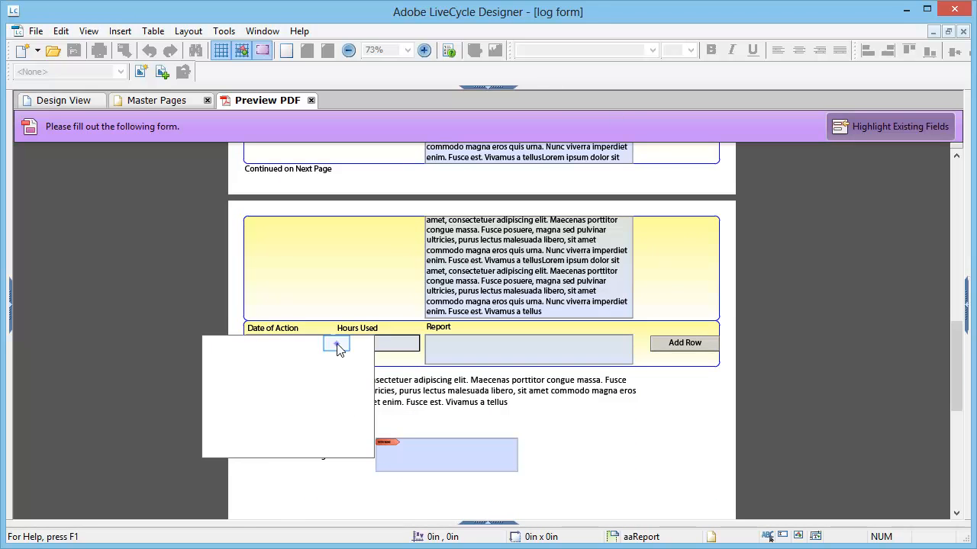
click(297, 394)
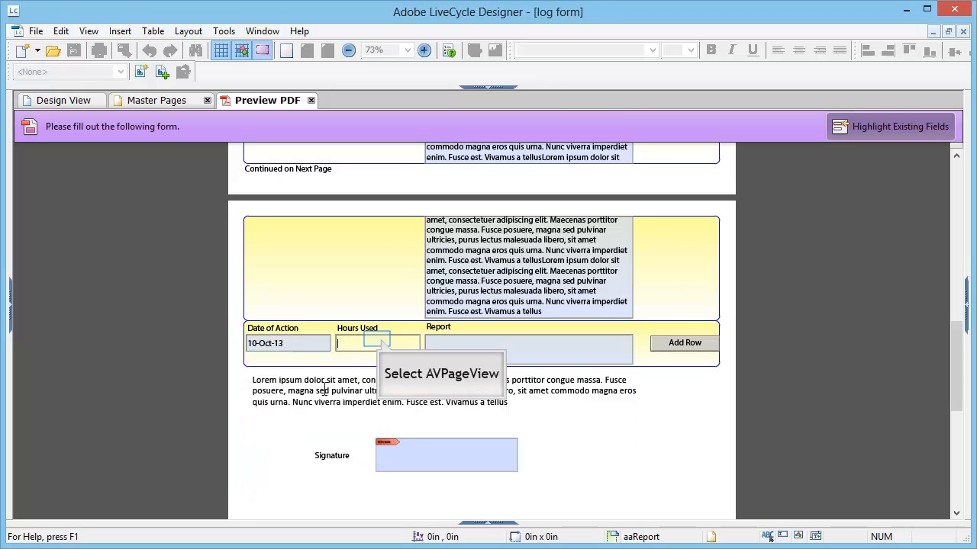
click(382, 339)
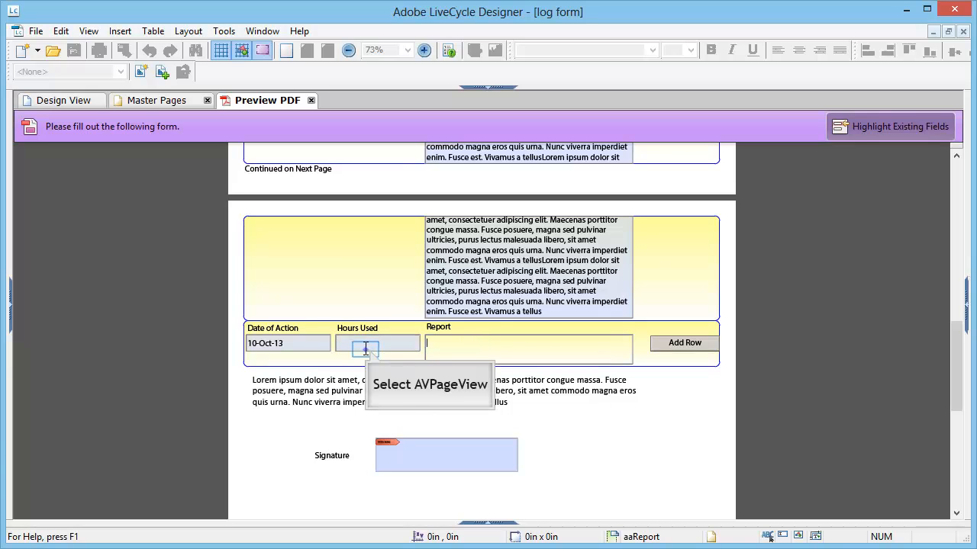
text(4)
click(473, 344)
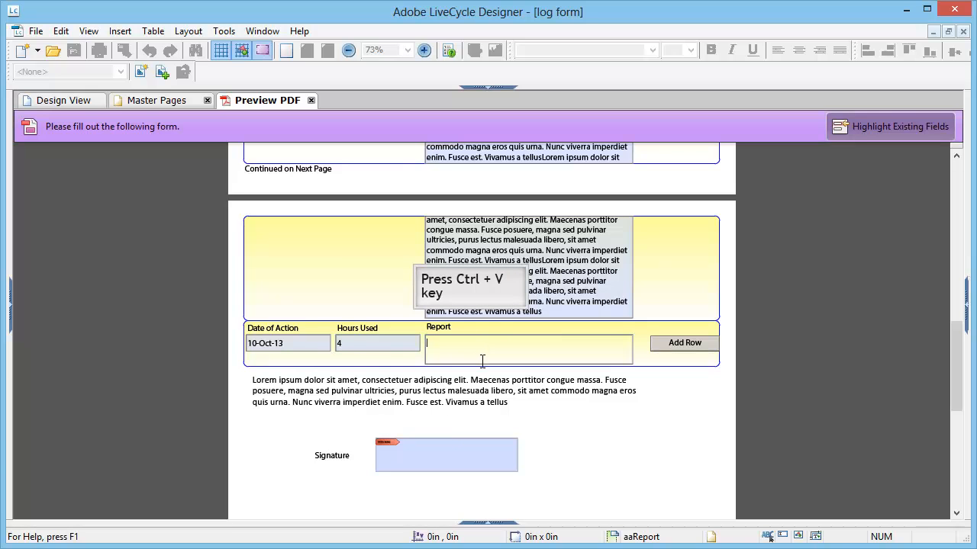
text(Lorem ipsum dolor sit amet, consectetuer adipiscing elit. Maecenas porttitor congue massa. Fusce posuere, magna sed pulvinar ultricies, purus lectus malesuada libero, sit amet commodo magna eros quis urna. Nunc viverra imperdiet enim. Fusce est. Vivamus a tellus)
key(Tab)
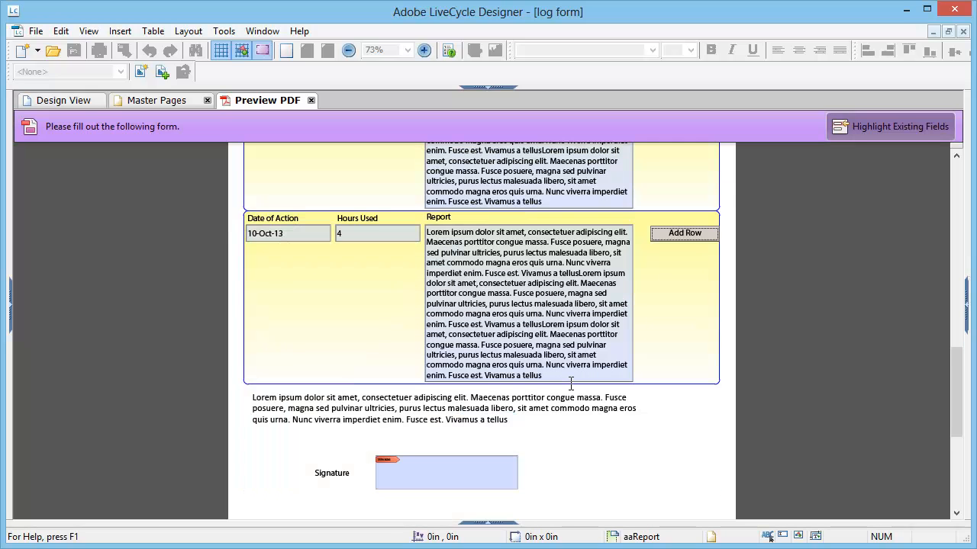
- Sign the form's signature field using the "with picture" appearance and the signing certificate's password
scroll(571, 384, down, 1)
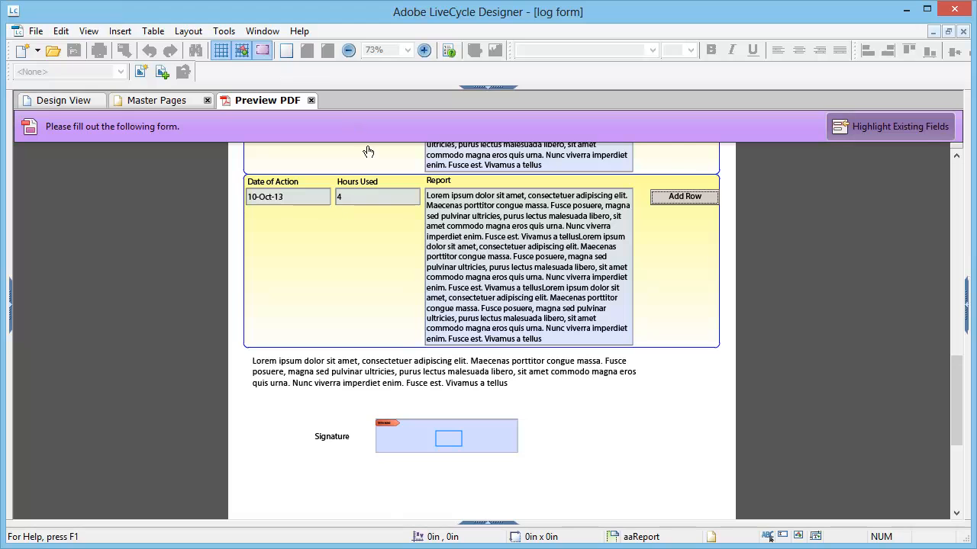
click(449, 444)
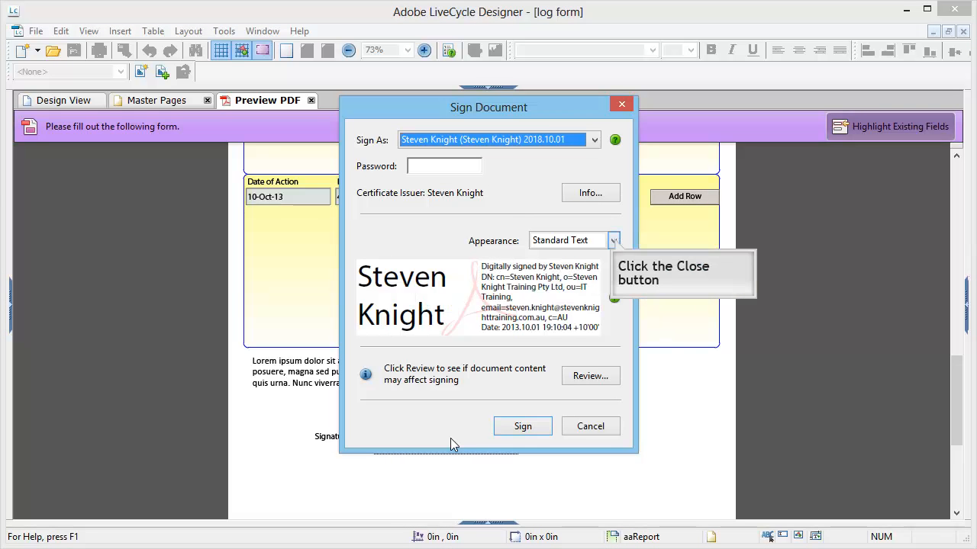
click(612, 241)
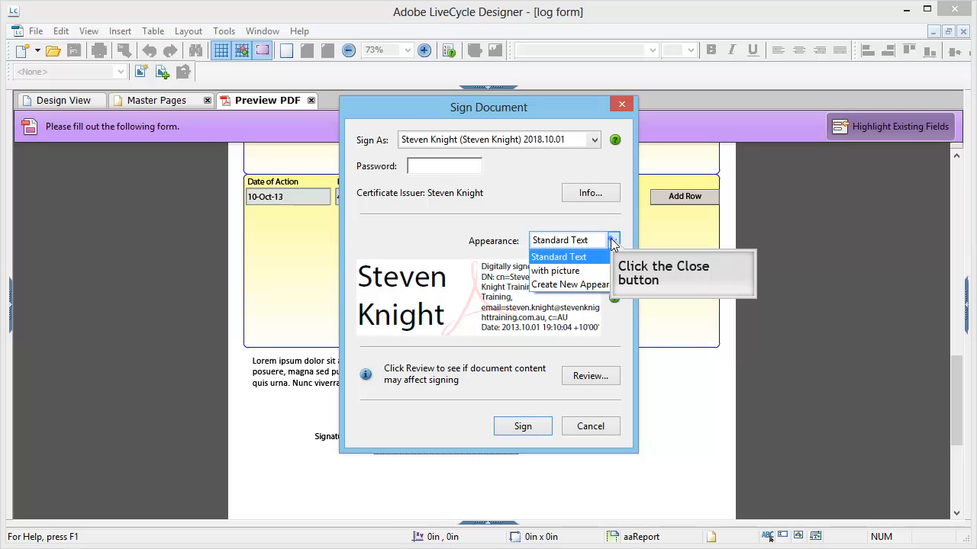
click(581, 271)
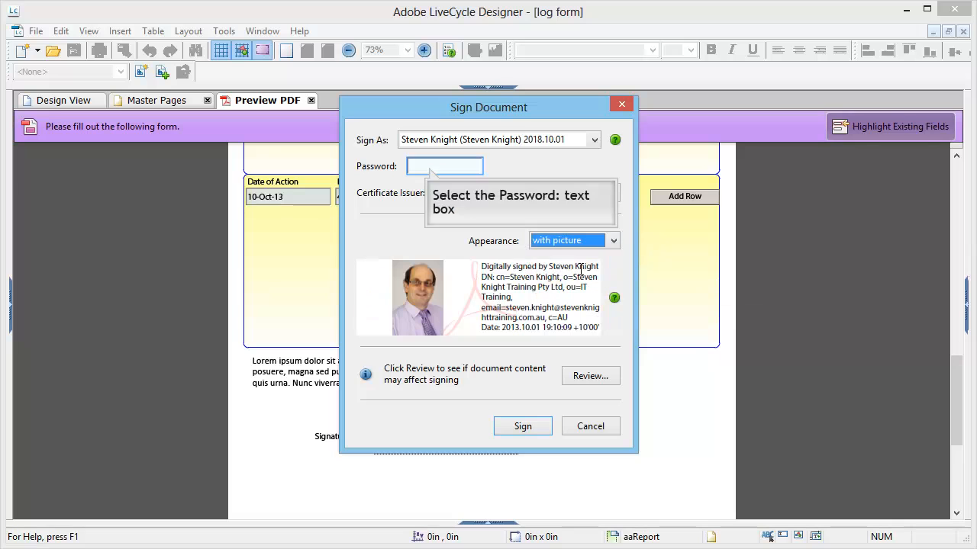
click(426, 168)
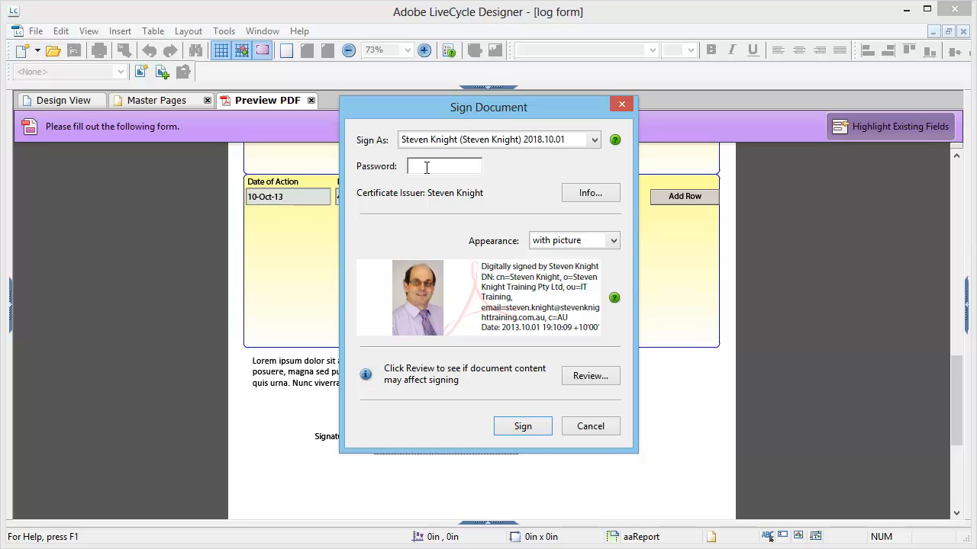
text(**********)
click(537, 426)
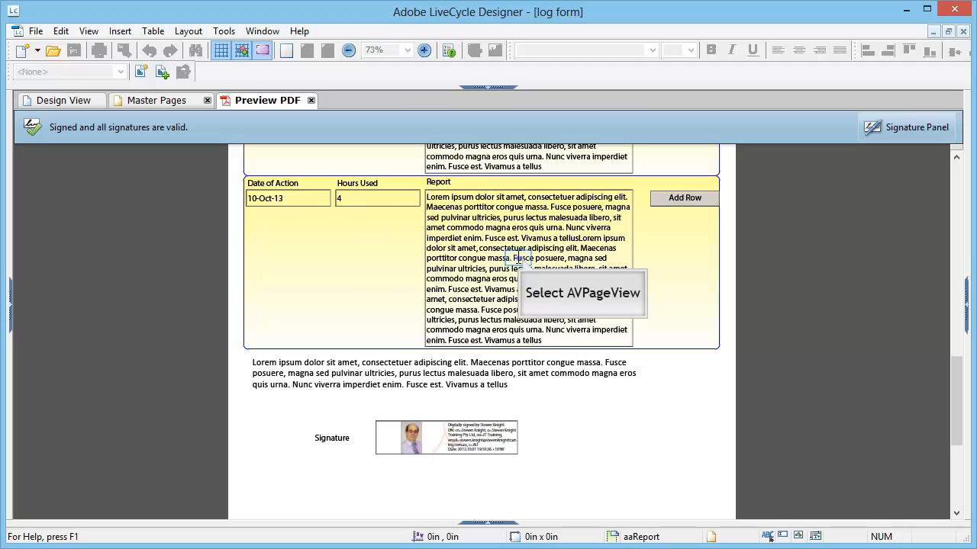
- Check the report text and the page breaks between log entries in the signed form
double_click(518, 258)
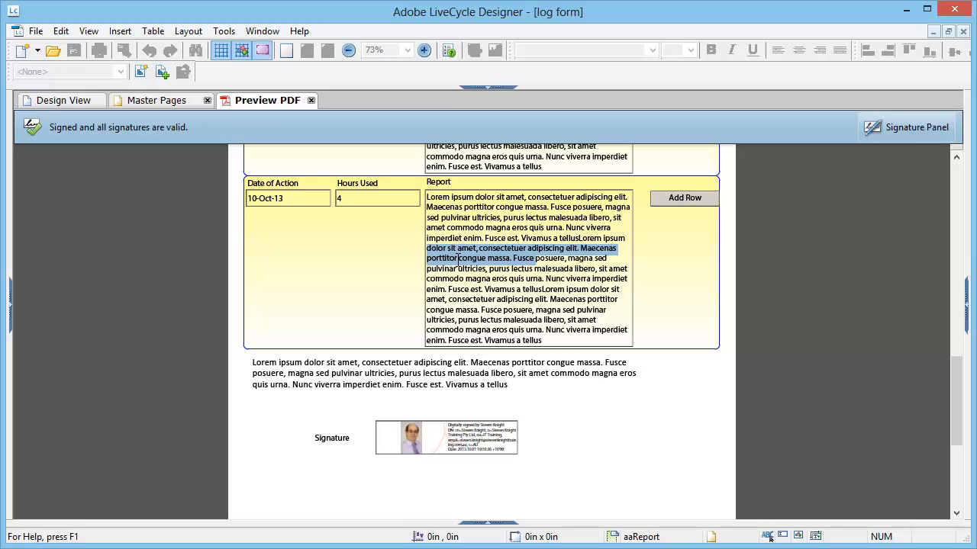
scroll(458, 258, up, 10)
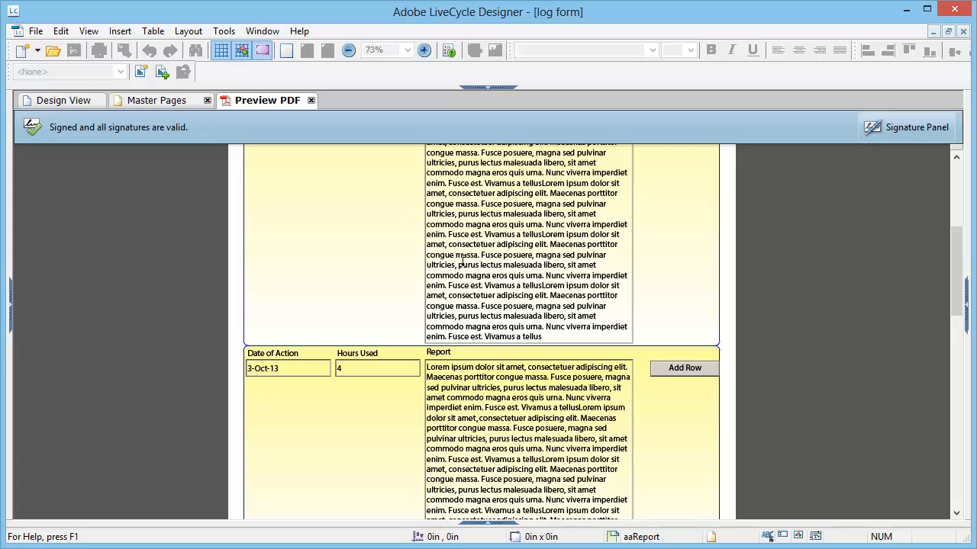
scroll(462, 262, up, 5)
scroll(462, 262, down, 15)
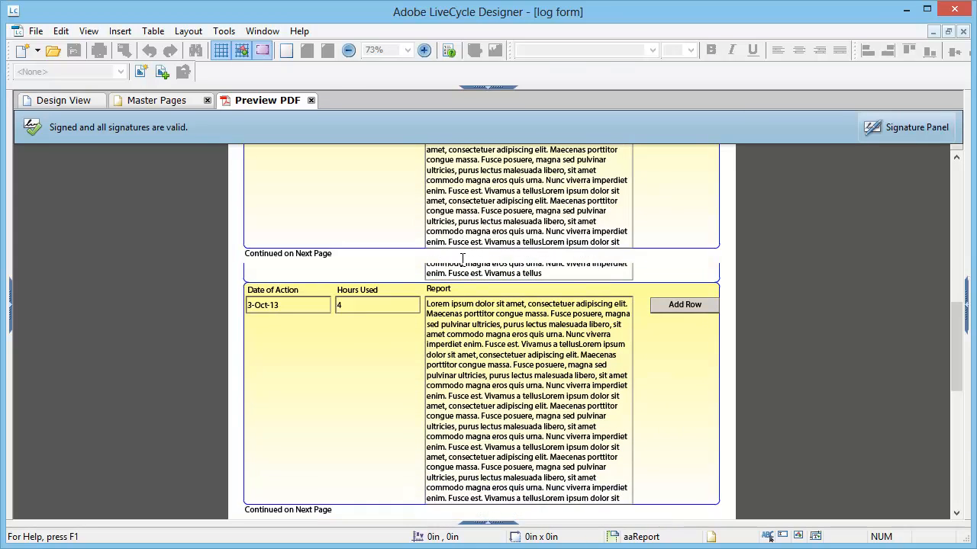
scroll(463, 262, up, 2)
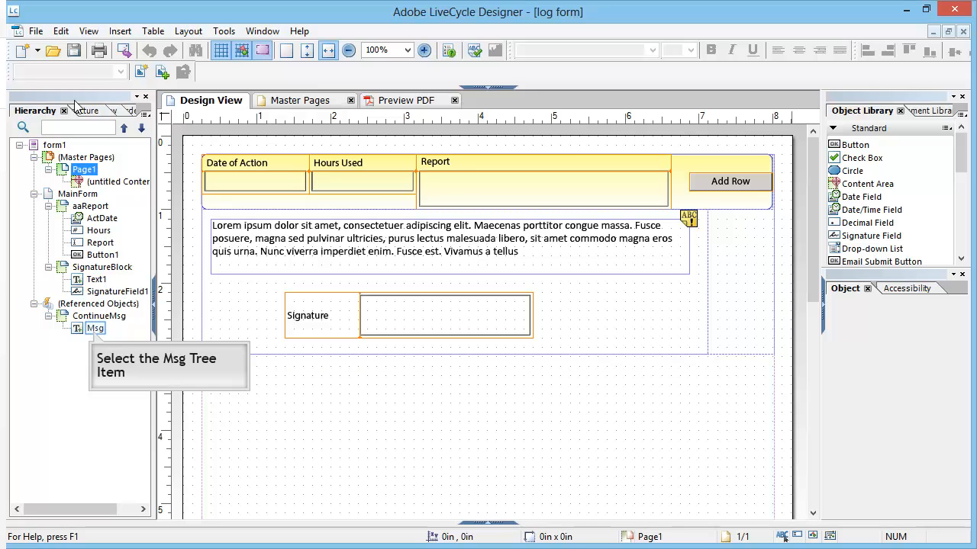
- Review the ContinueMsg subform with its Msg text and the overflow trailer assigned in MainForm's pagination settings
click(89, 331)
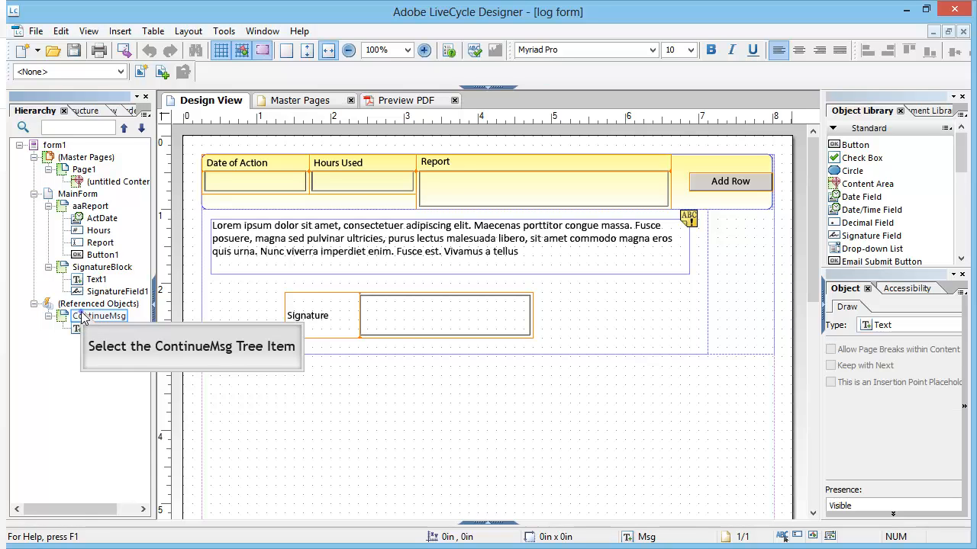
click(86, 317)
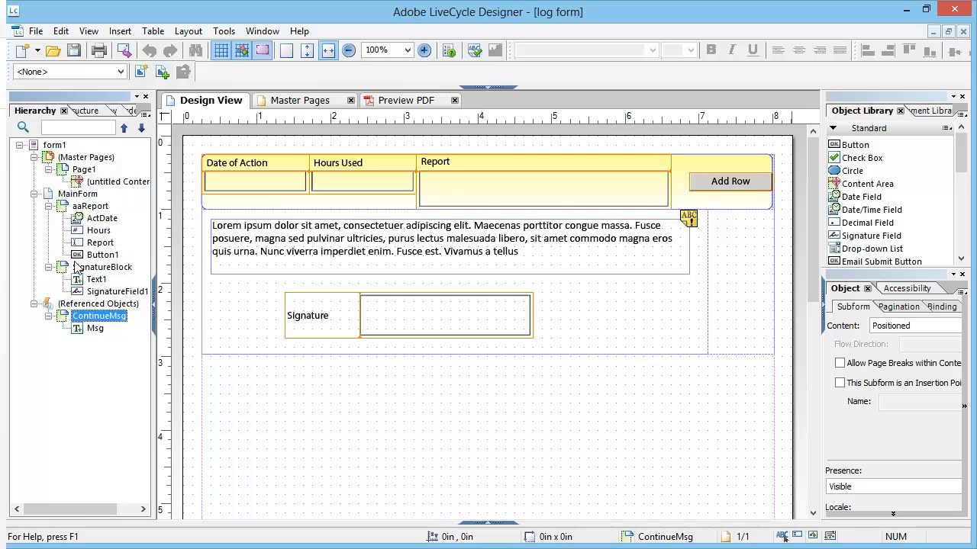
click(77, 193)
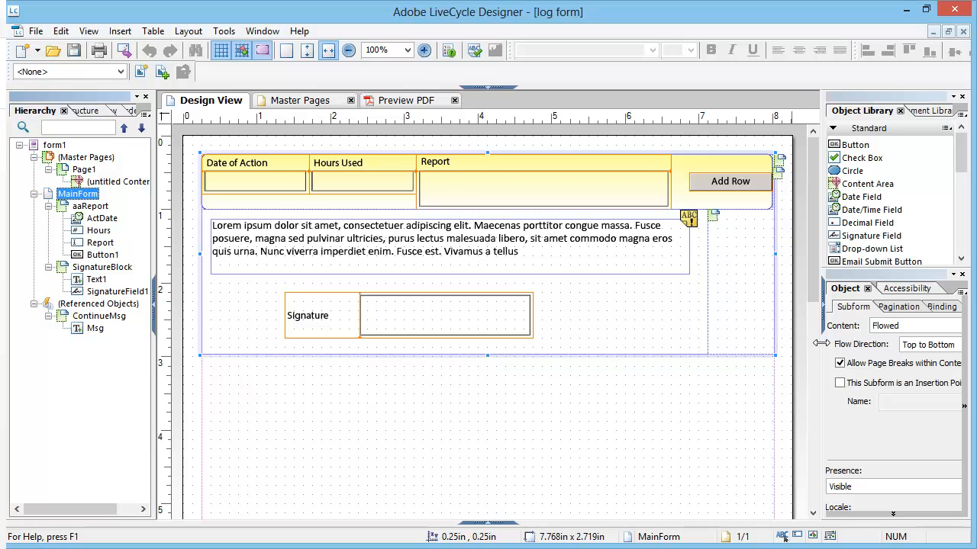
drag(821, 343, 650, 348)
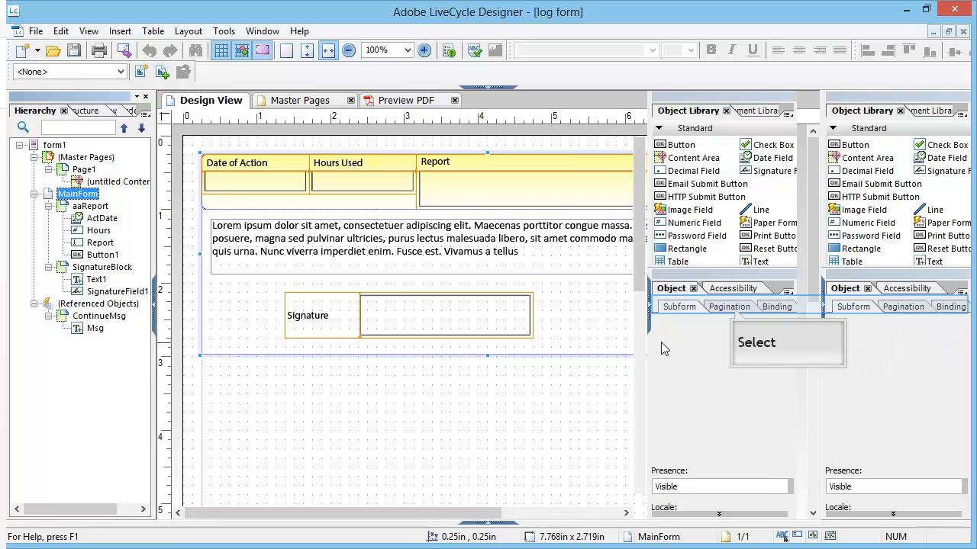
click(729, 307)
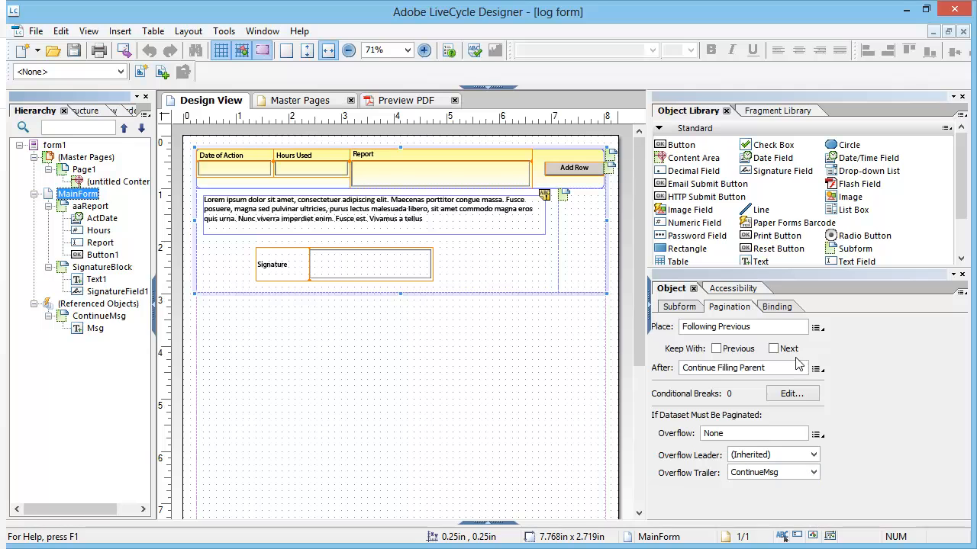
click(813, 472)
click(813, 473)
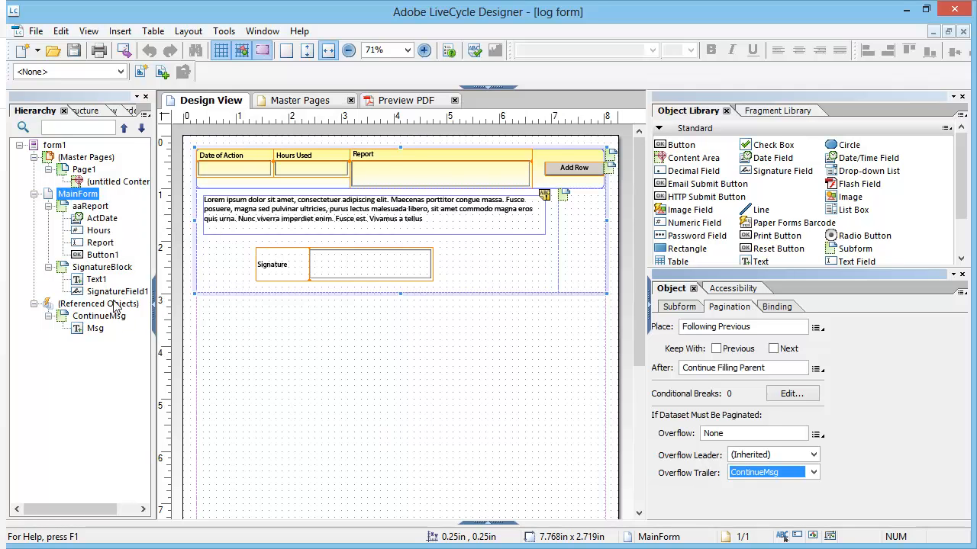
- Compare the content flow settings of aaReport and MainForm, and examine aaReport's repeat and count binding settings
click(88, 207)
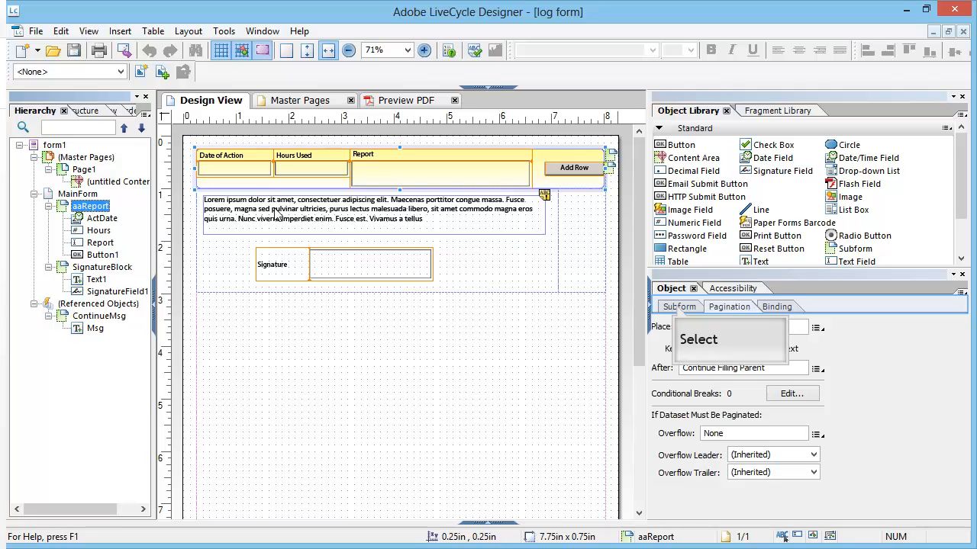
click(676, 307)
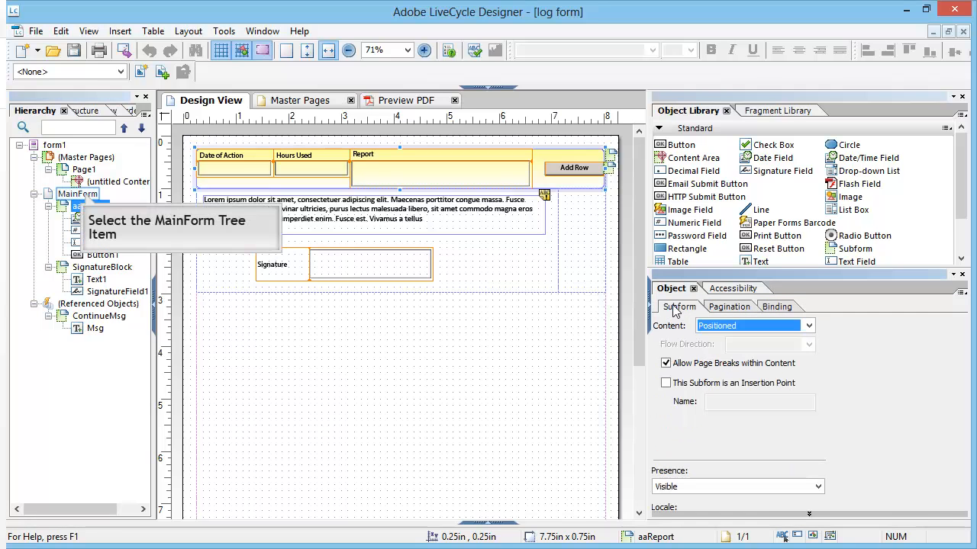
click(83, 195)
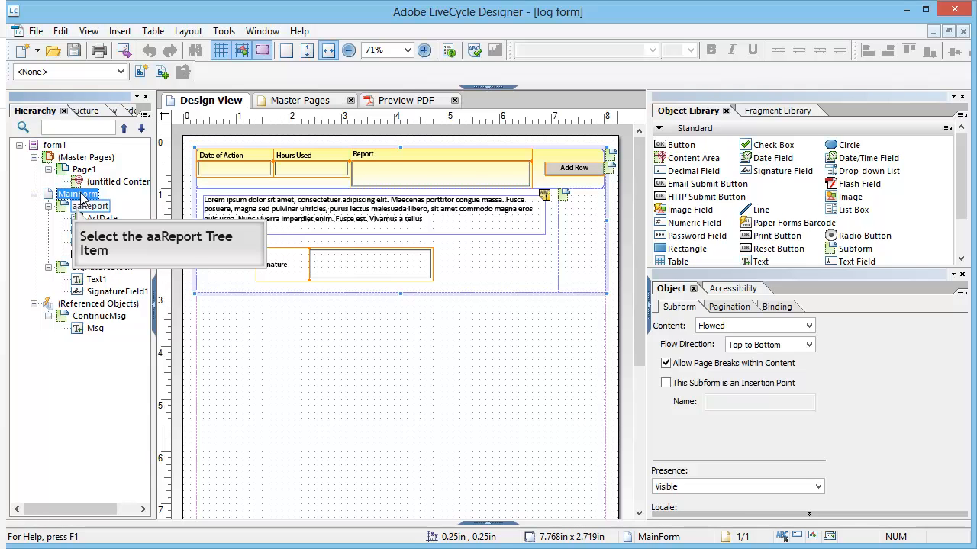
click(84, 206)
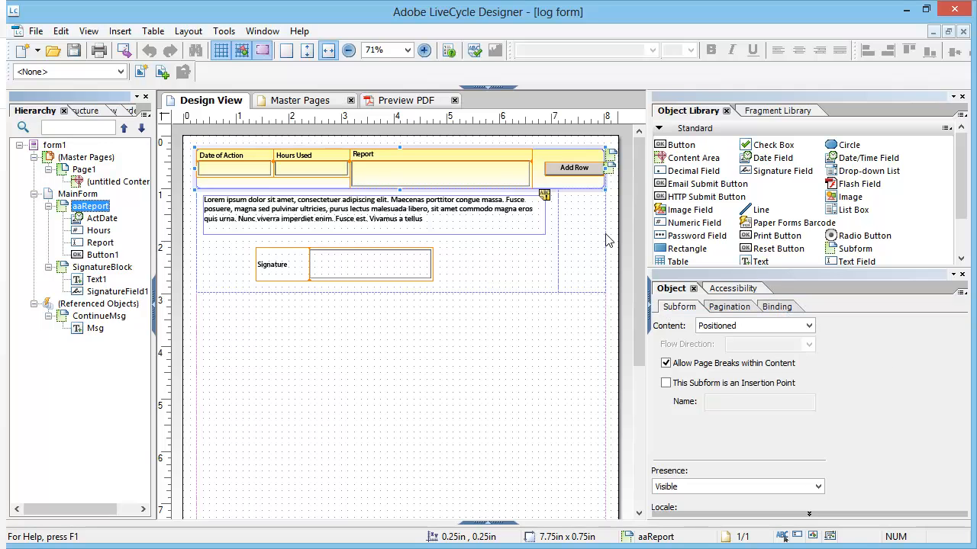
click(776, 307)
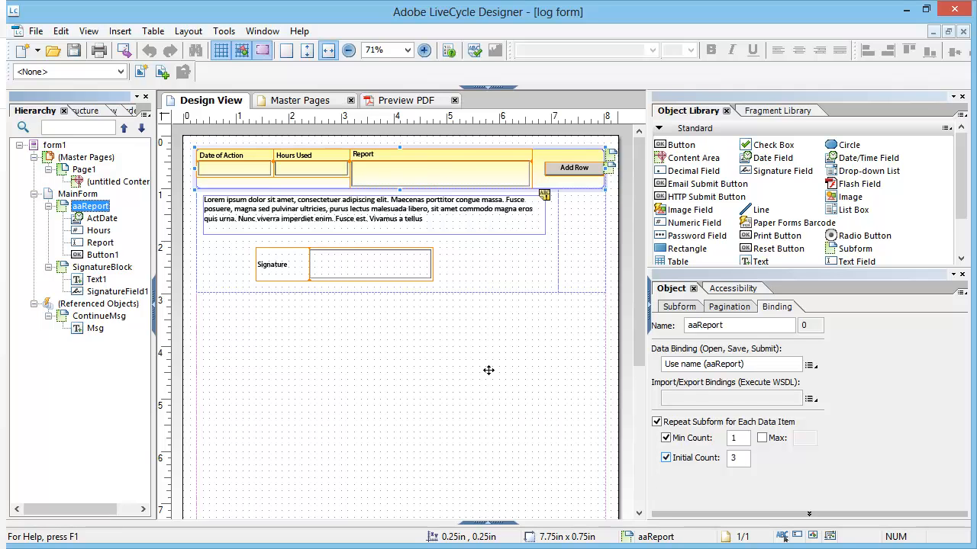
- Examine the Report field's multiline, page break and expand-to-fit settings, plus the layout sizing of the aaReport subform
click(442, 169)
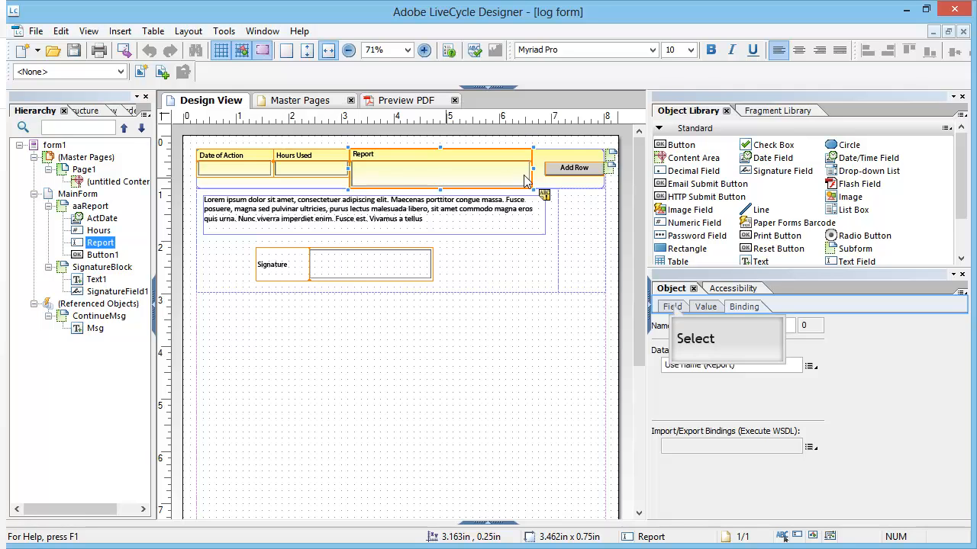
click(671, 307)
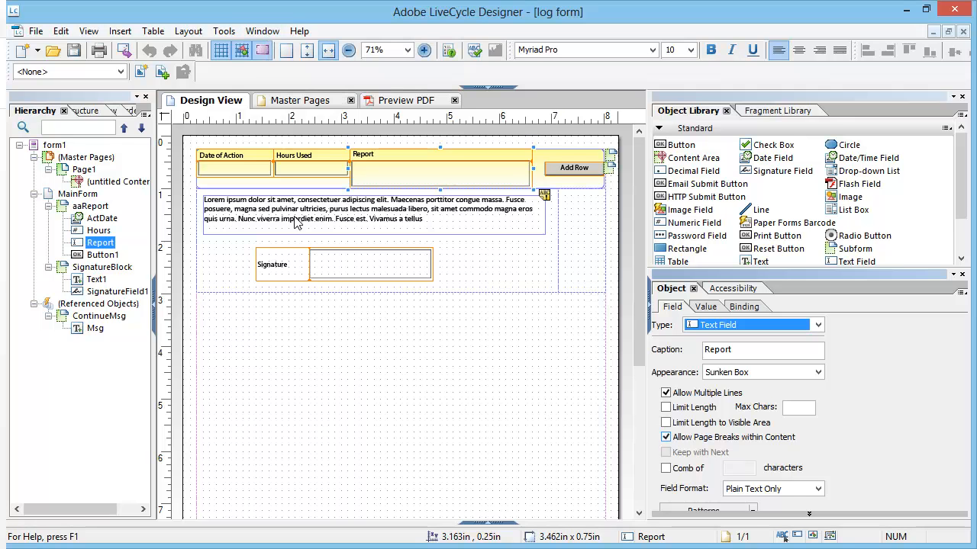
click(266, 35)
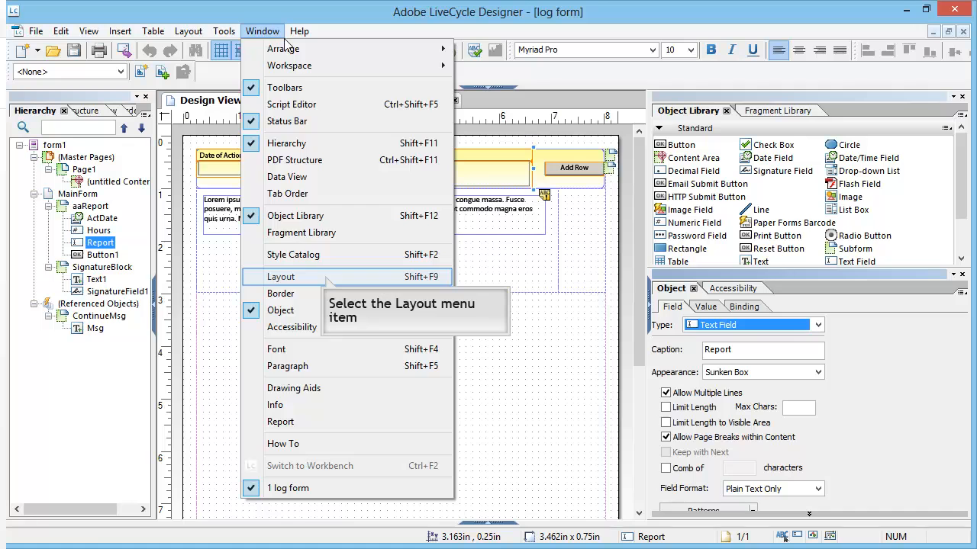
click(321, 280)
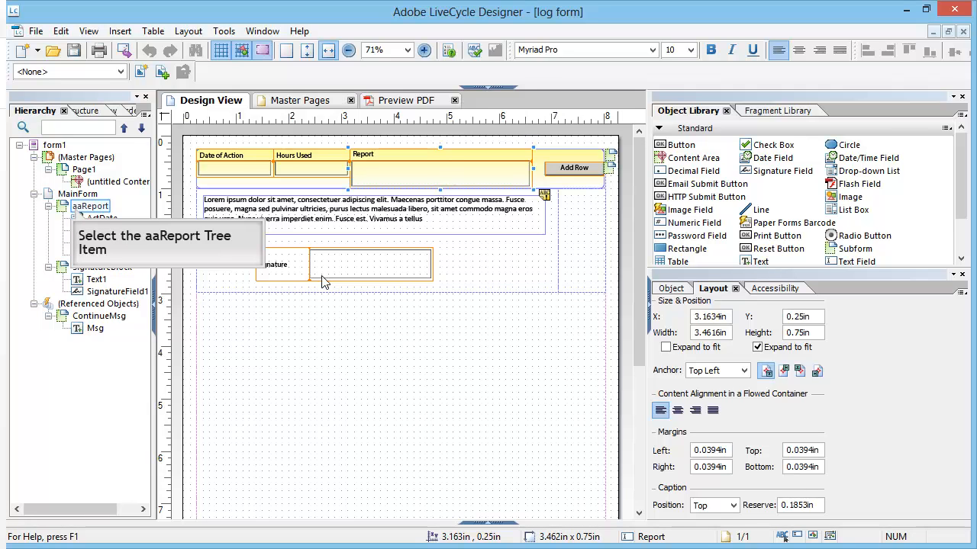
click(74, 206)
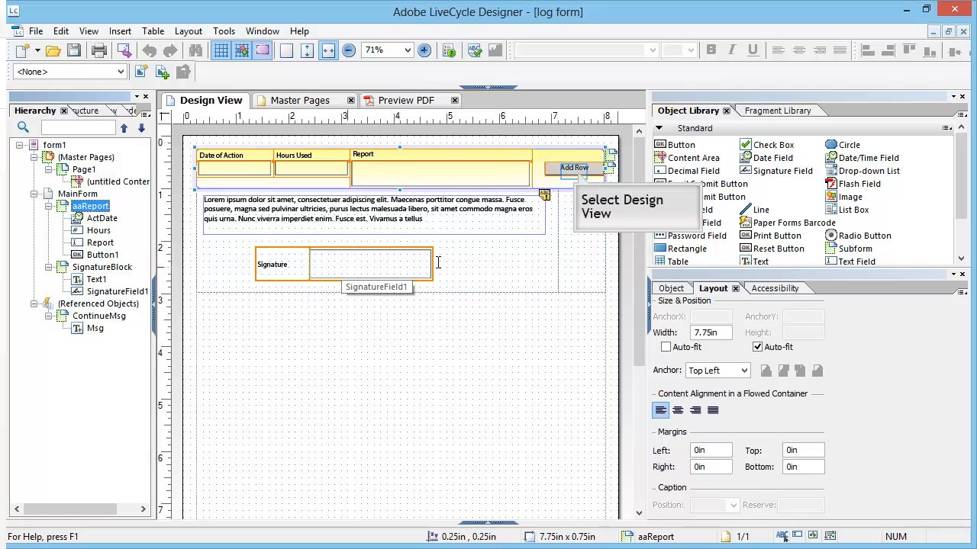
- Inspect the Add Row button's condition and result in the Action Builder, leaving the action as it is
click(575, 173)
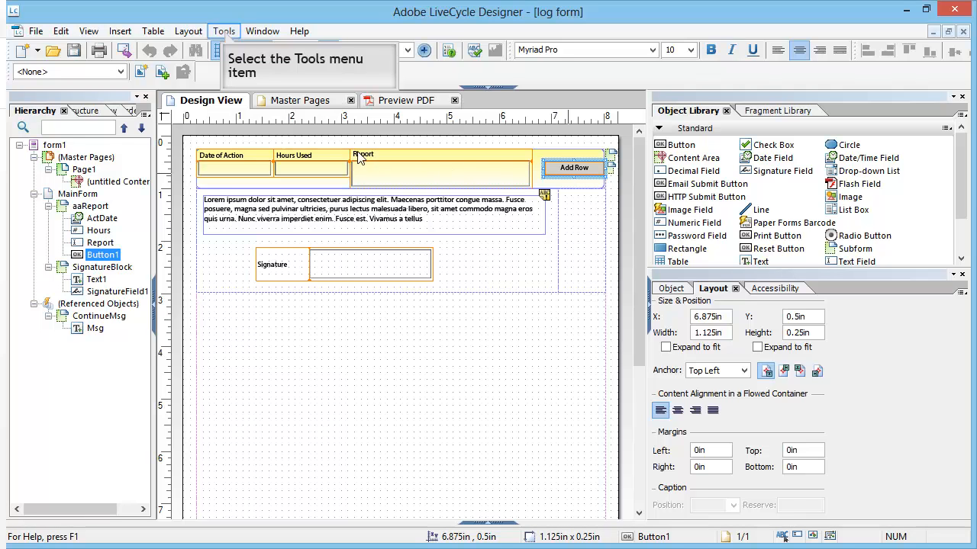
click(223, 31)
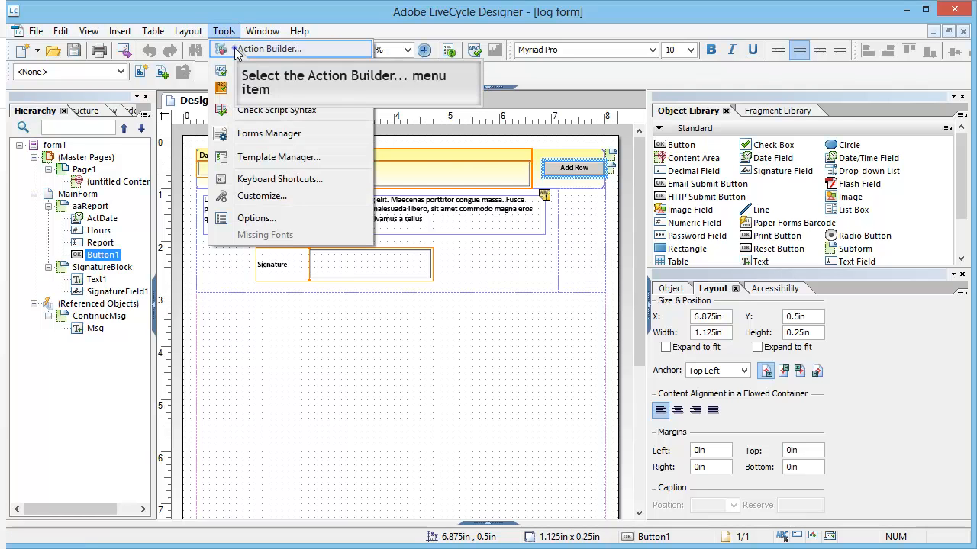
click(237, 48)
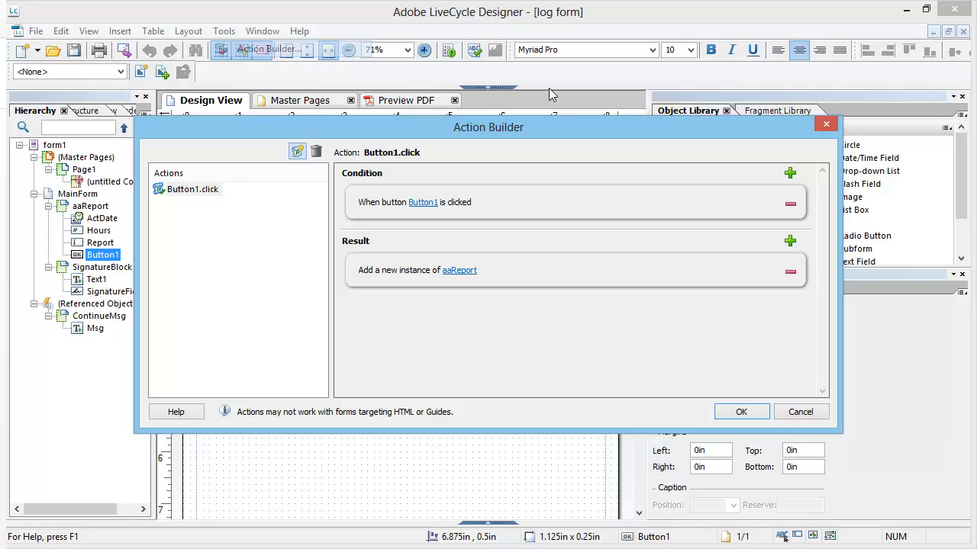
click(800, 413)
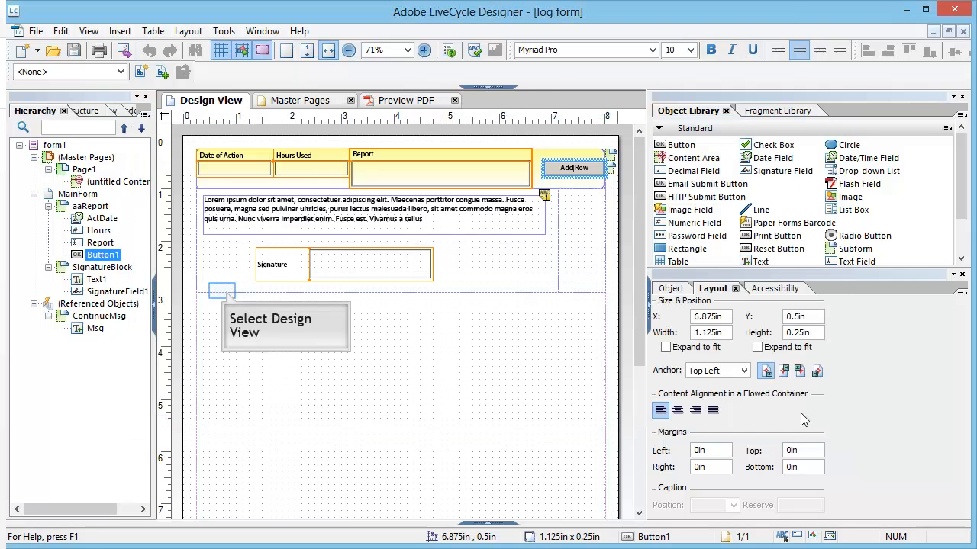
- Examine the SignatureBlock subform's content settings and the signature settings of its Signature field
click(224, 295)
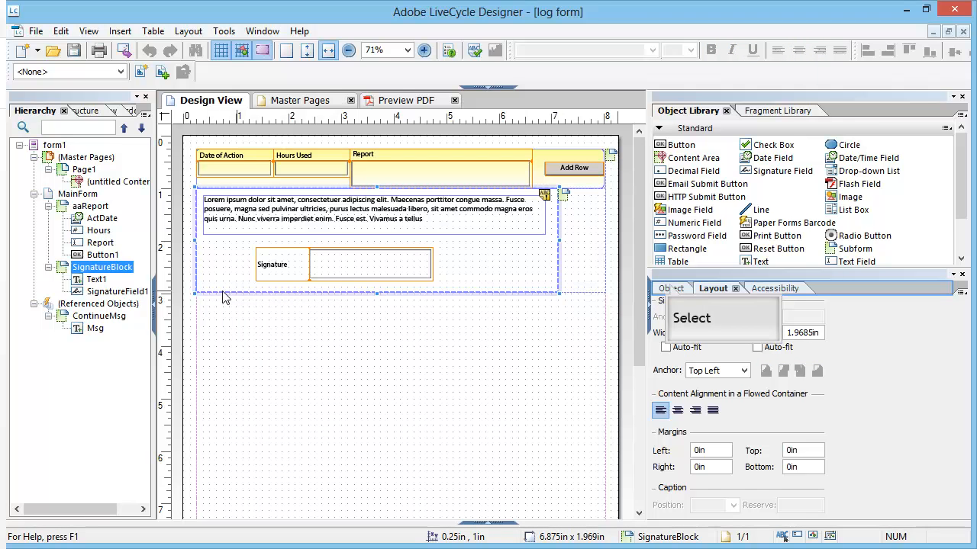
click(668, 288)
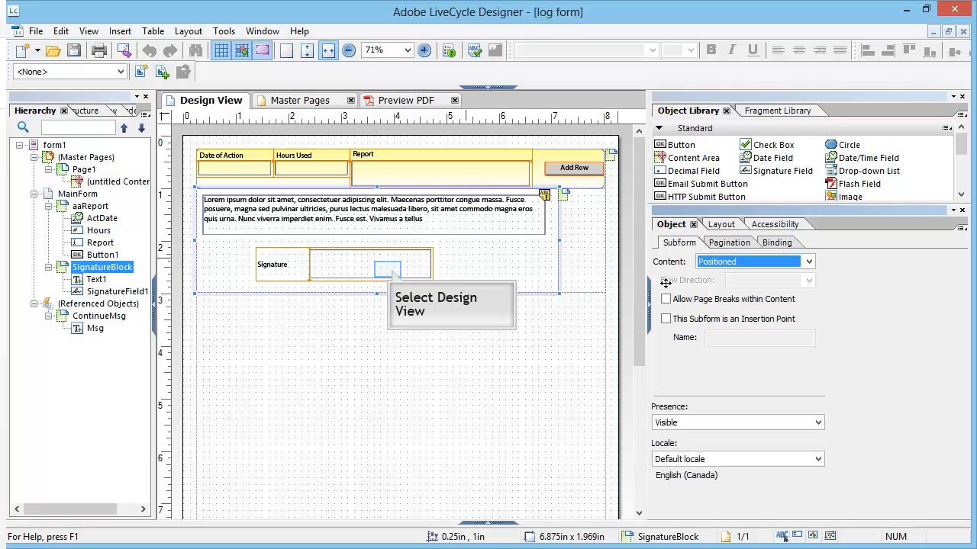
click(388, 270)
click(387, 269)
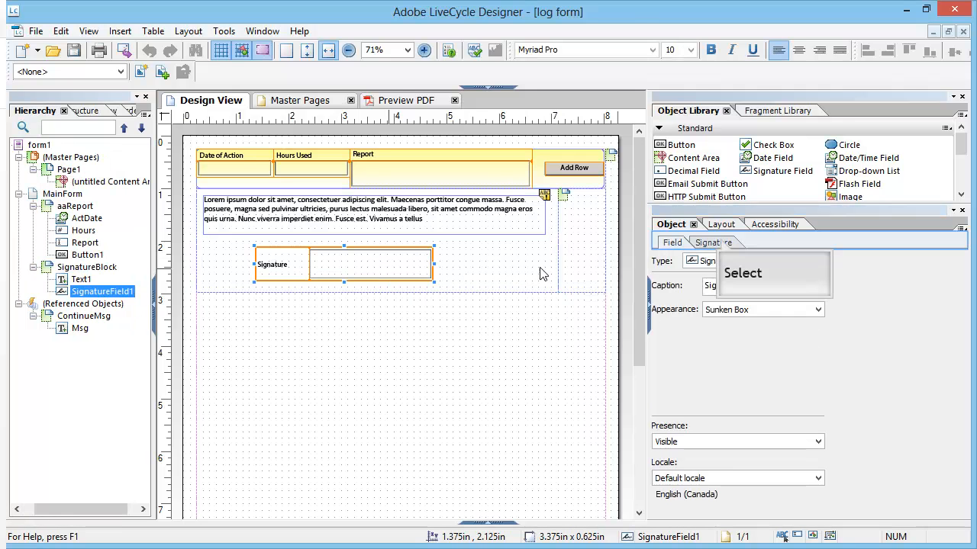
click(715, 242)
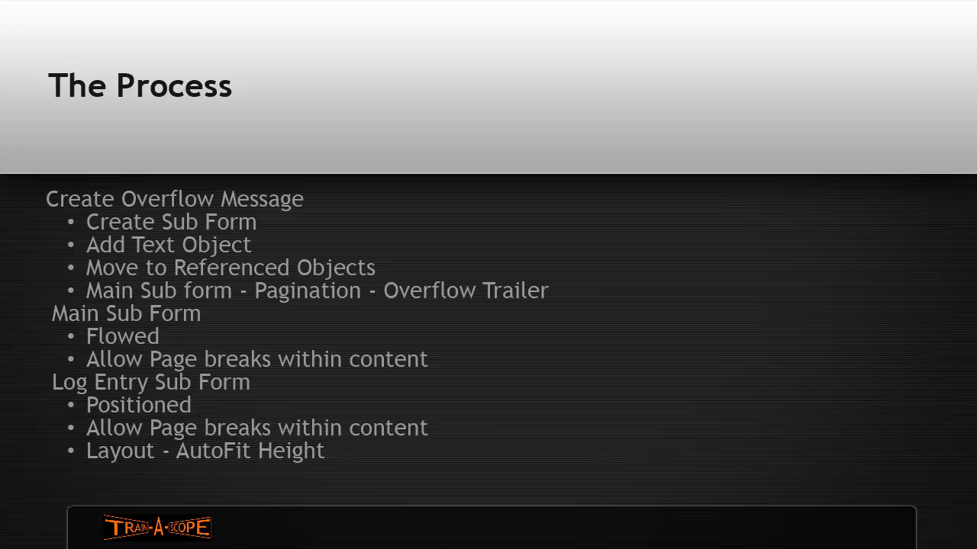
key(Right)
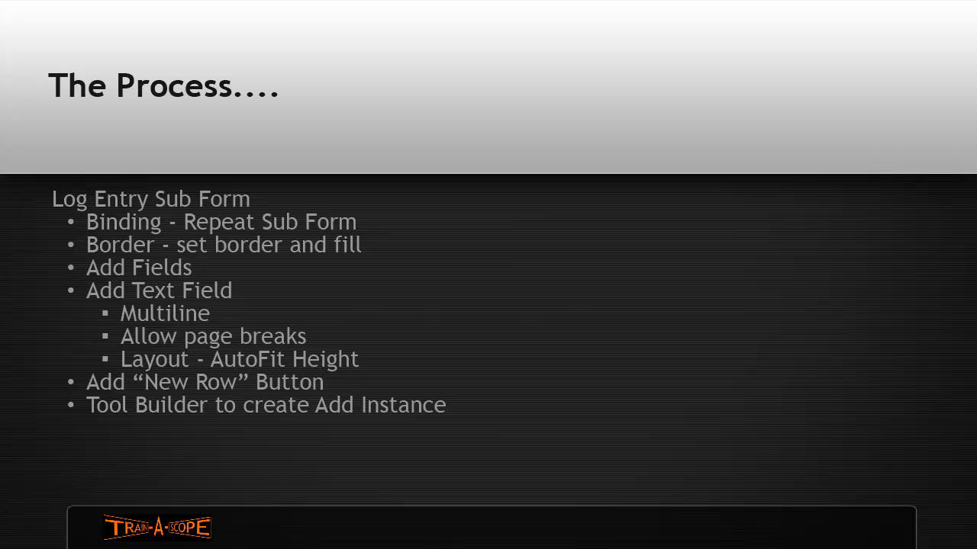
key(Right)
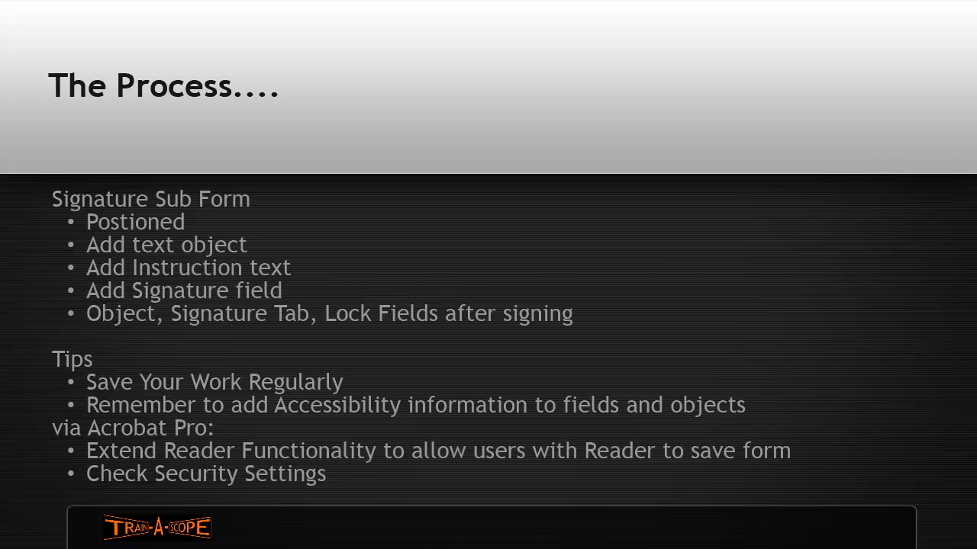